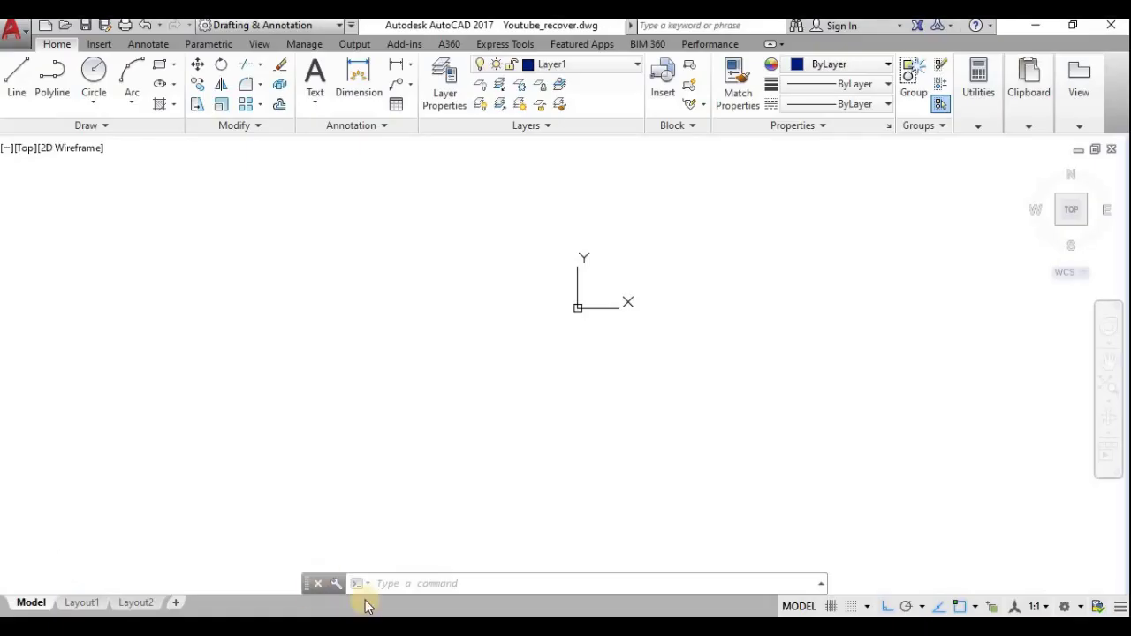
Step: Draw a closed four-line rectangle around the origin using LINE with Ortho on
click(384, 581)
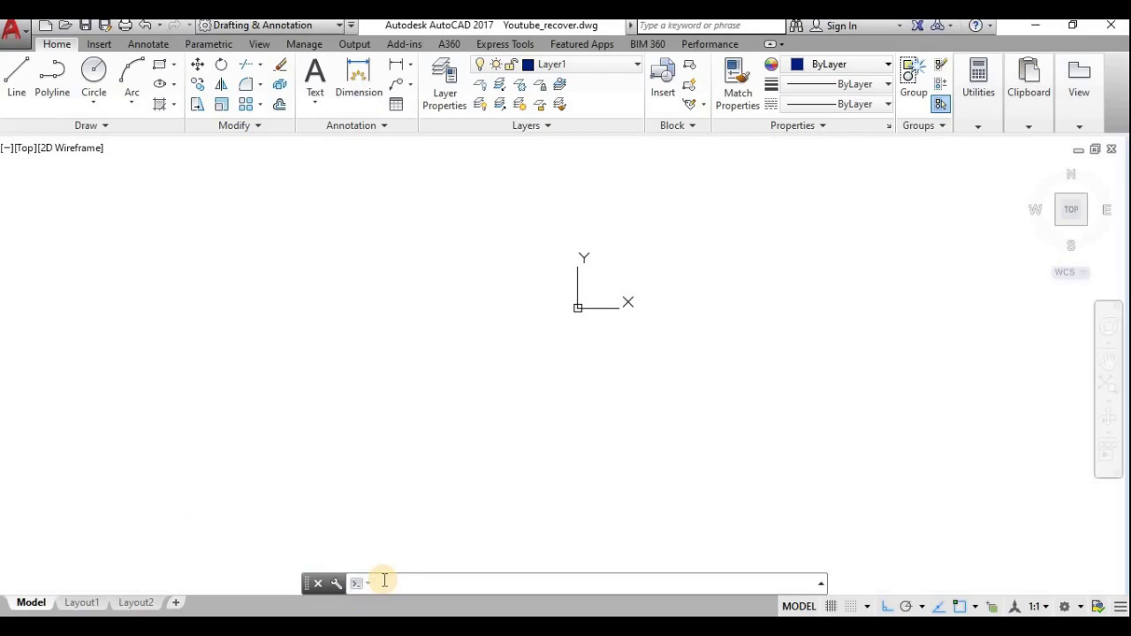
text(REC)
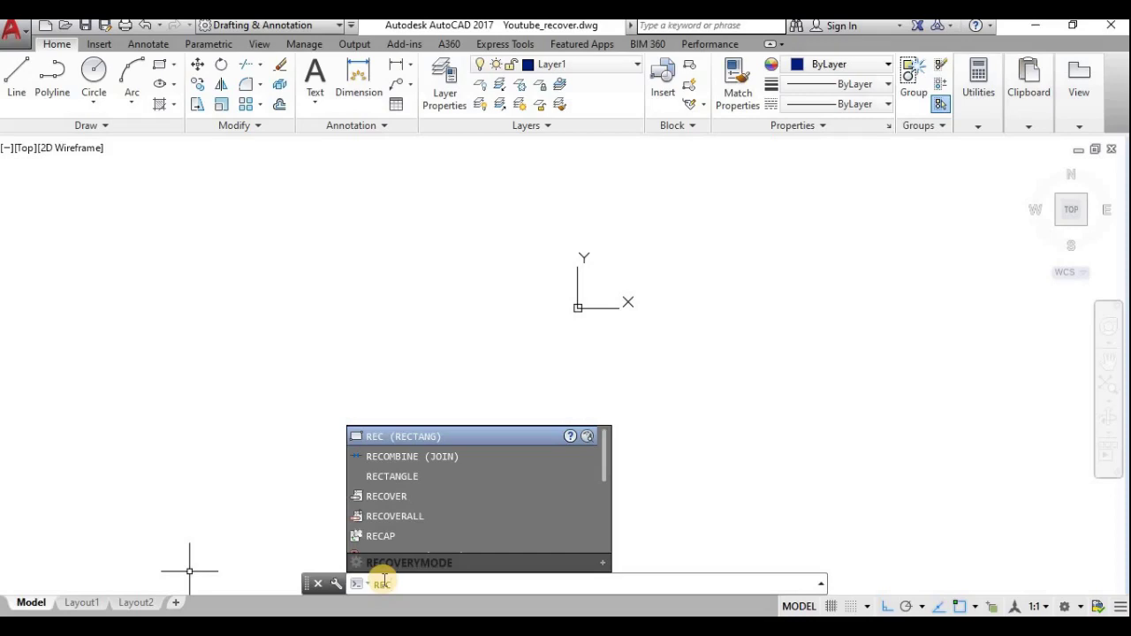
key(BackSpace)
key(BackSpace)
key(BackSpace)
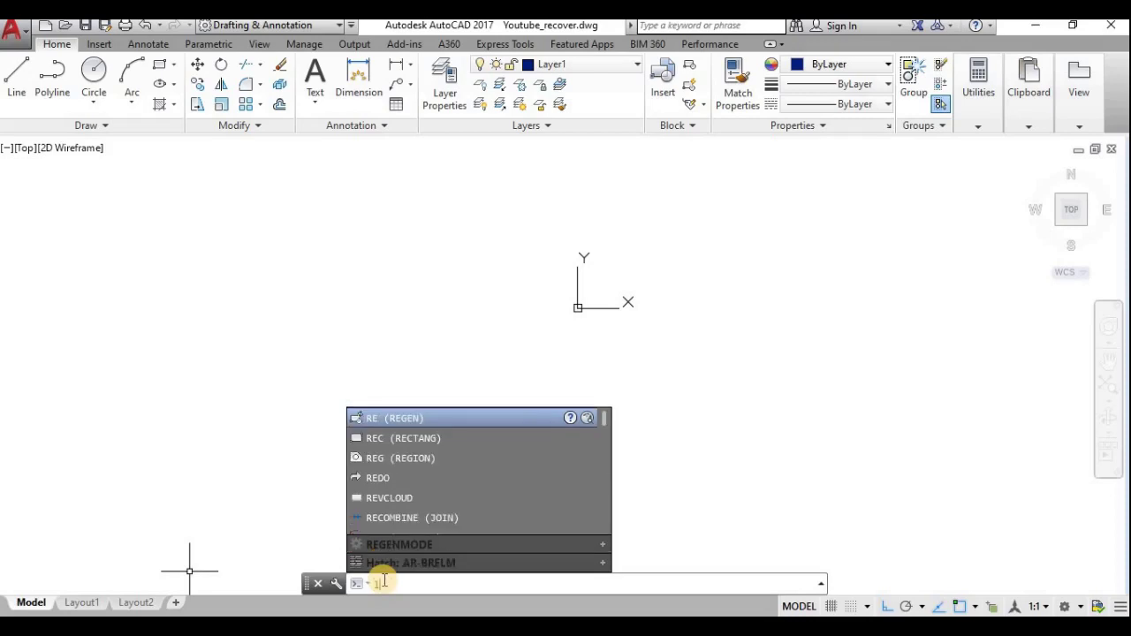
text(L)
key(Return)
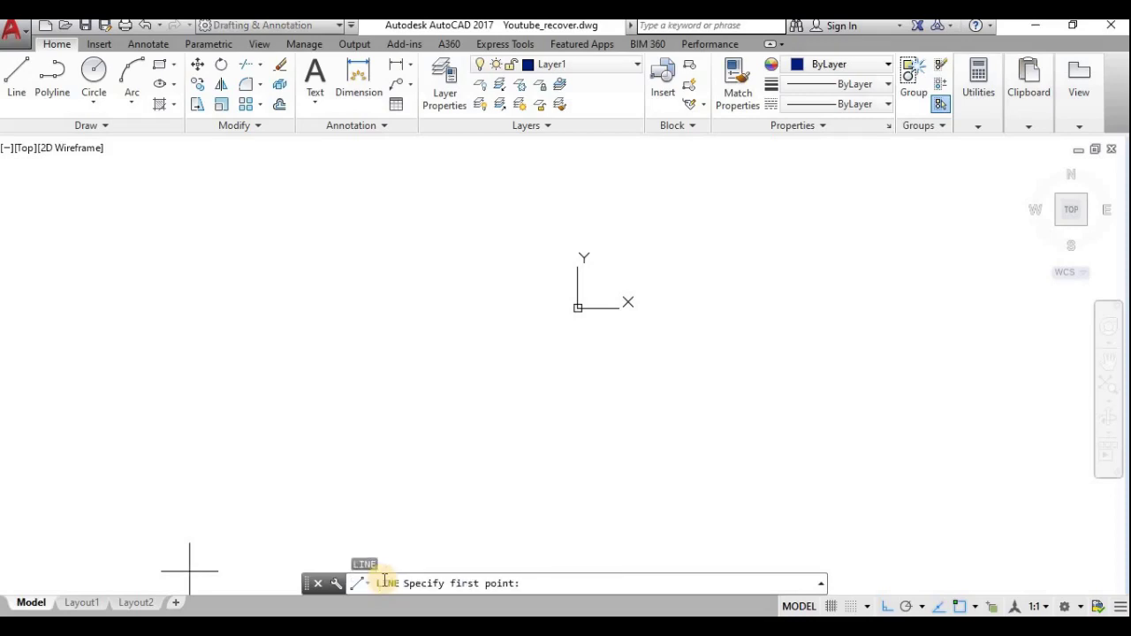
click(502, 377)
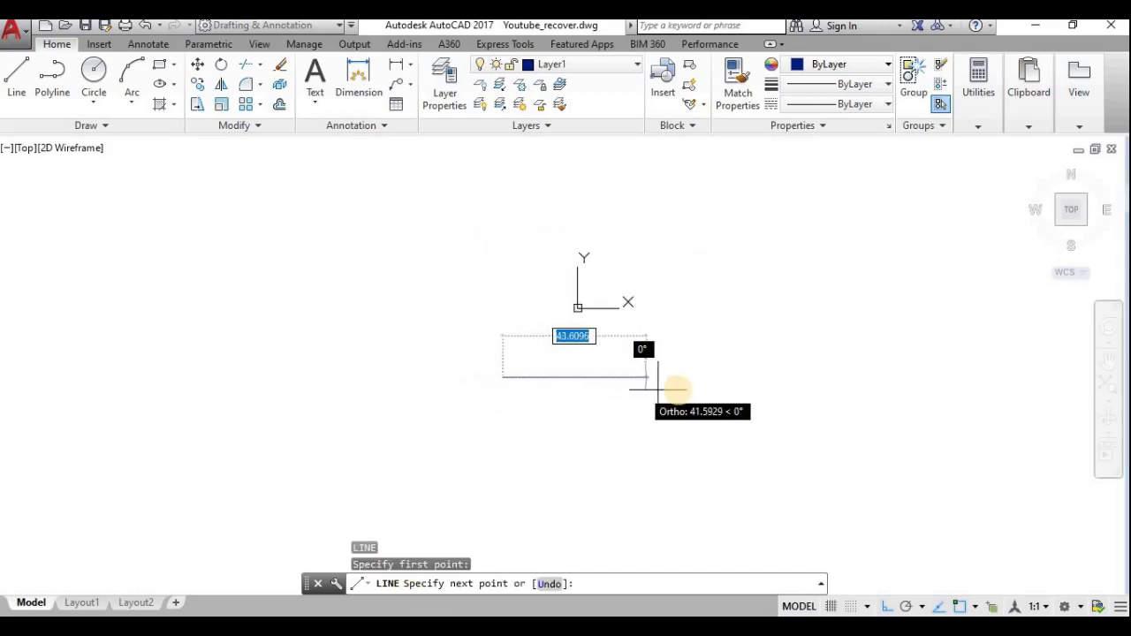
click(679, 373)
click(681, 254)
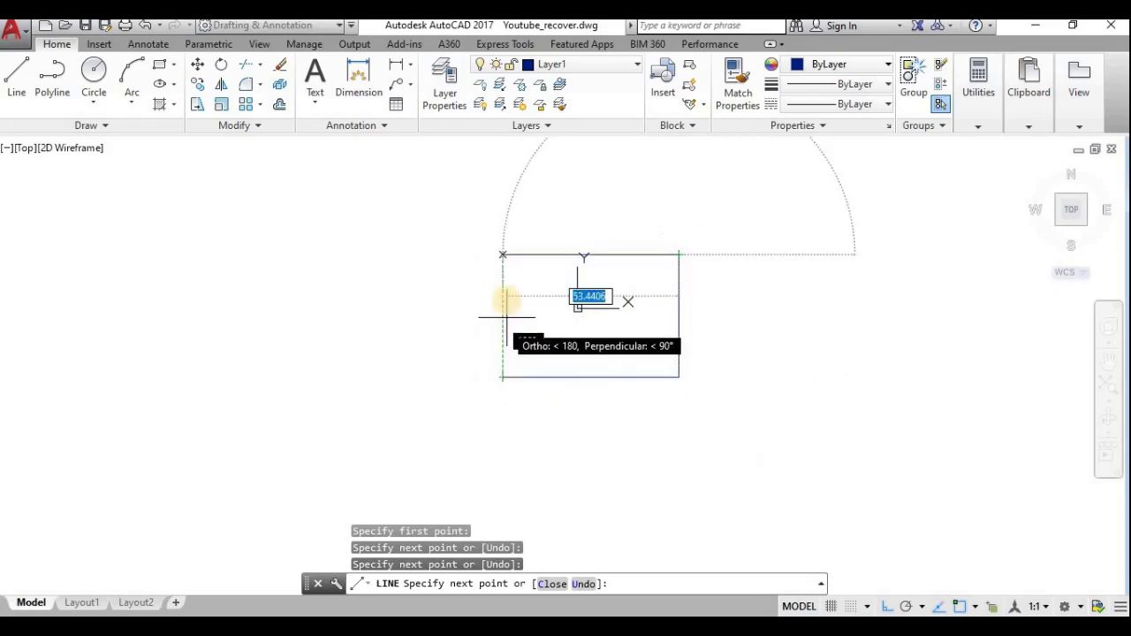
click(503, 257)
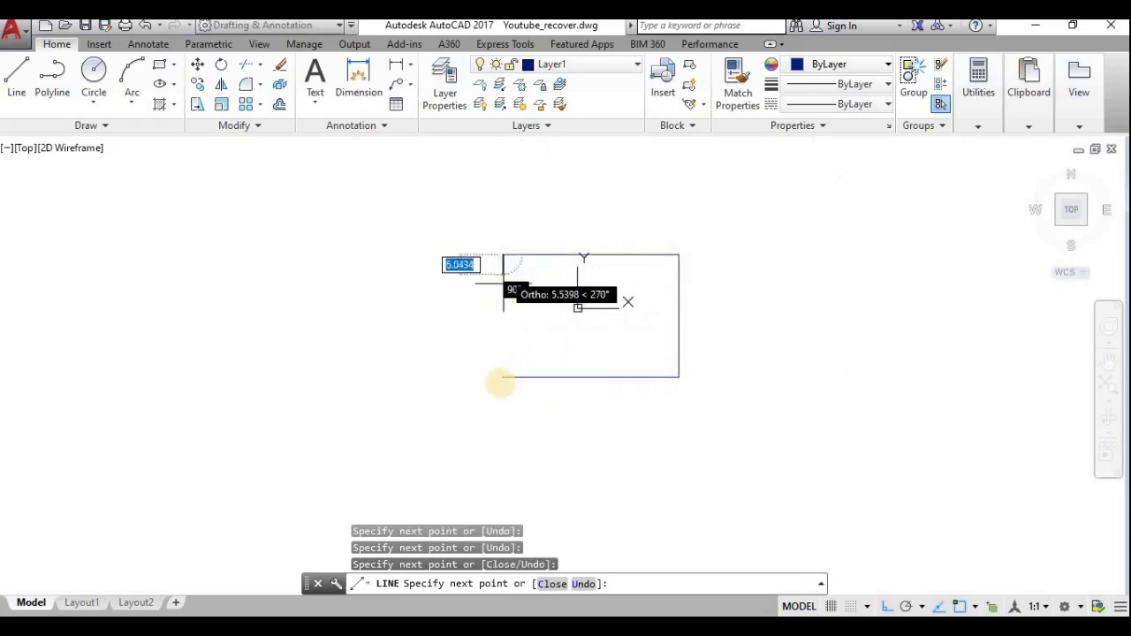
click(502, 378)
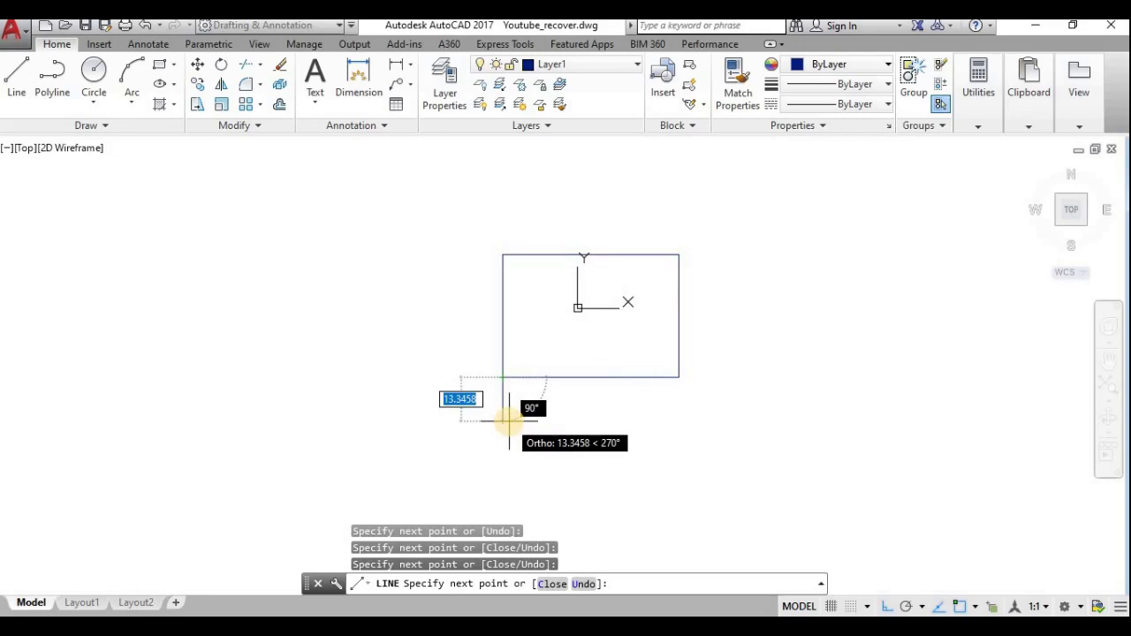
key(Return)
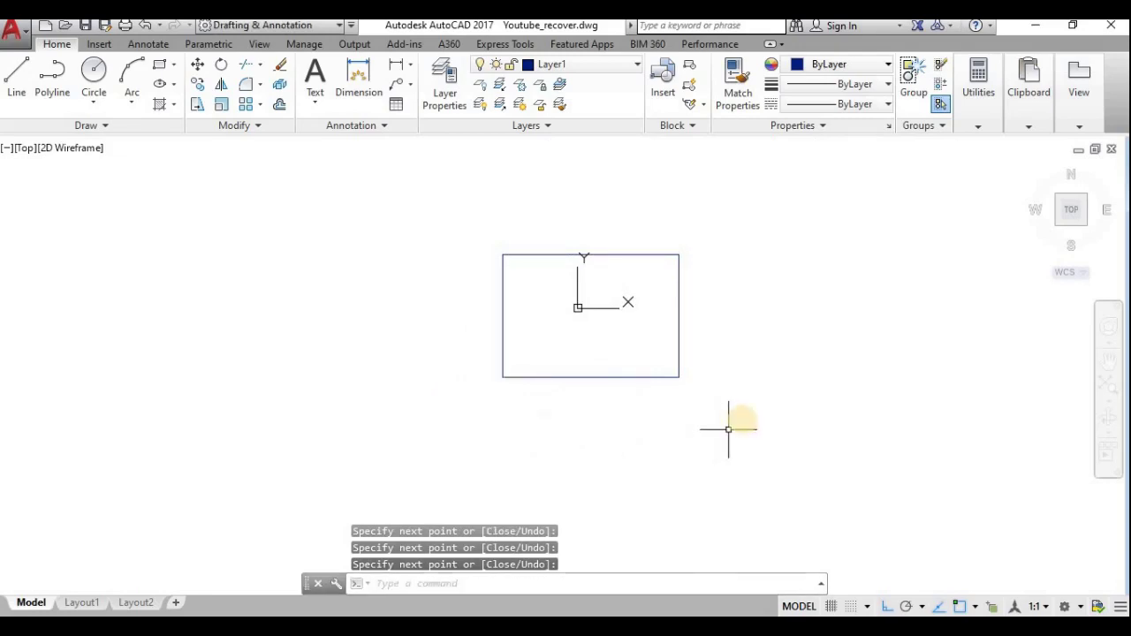
Step: Window-select the four rectangle lines and recentre the view on them
click(744, 420)
click(400, 167)
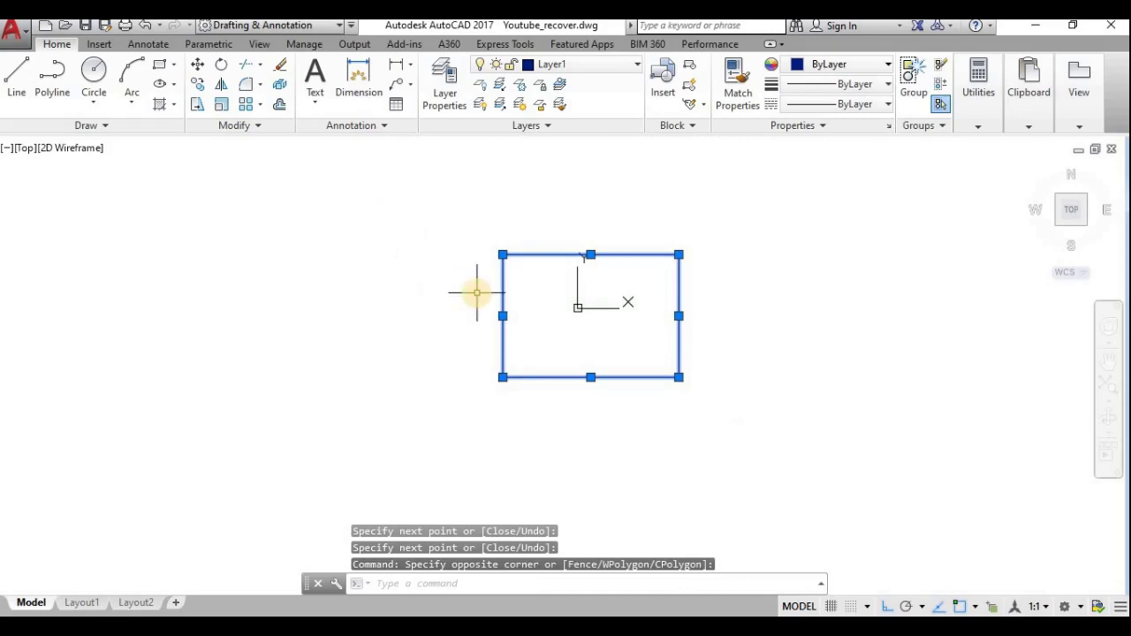
scroll(477, 296, up, 4)
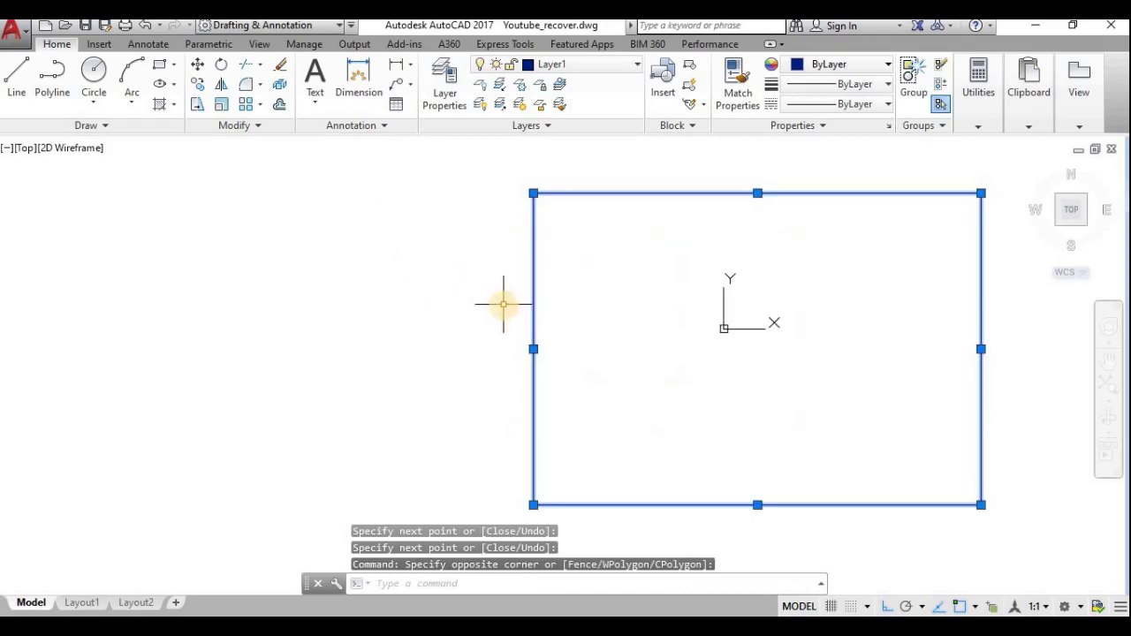
scroll(522, 309, down, 2)
middle_drag(581, 331, 490, 335)
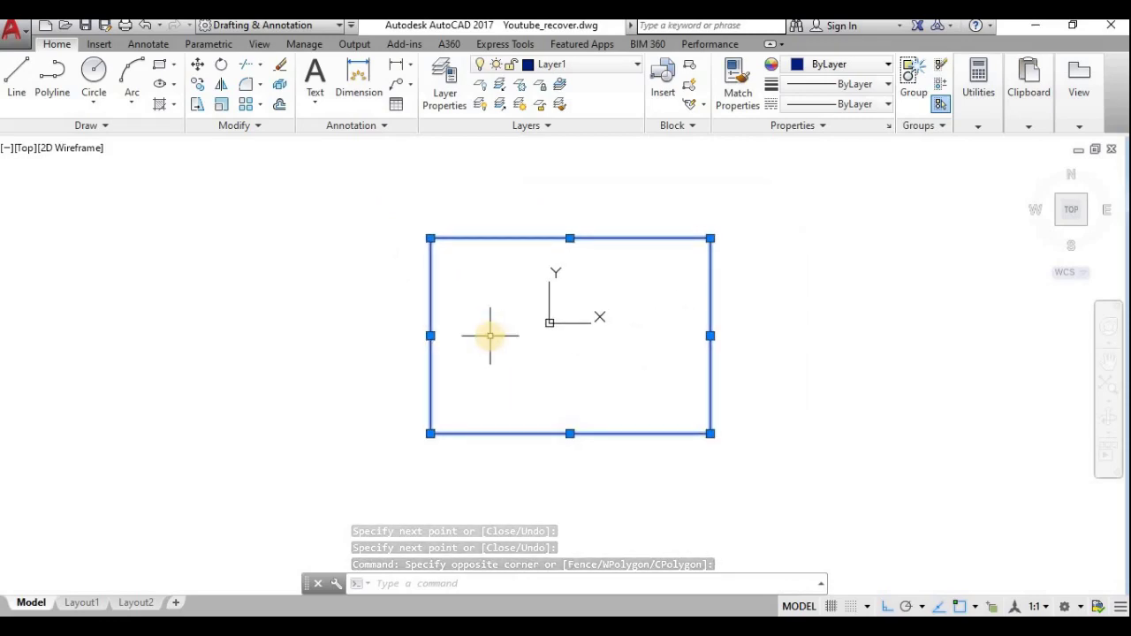
Step: Clear the selection and start the AREA command, ready for the first corner
key(Escape)
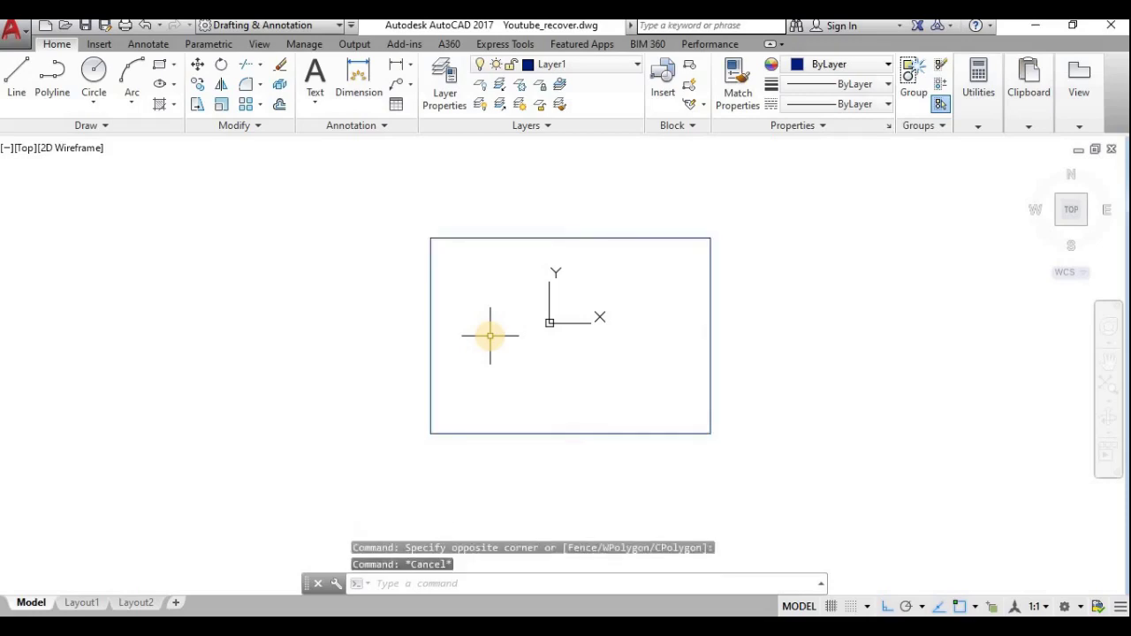
text(AR)
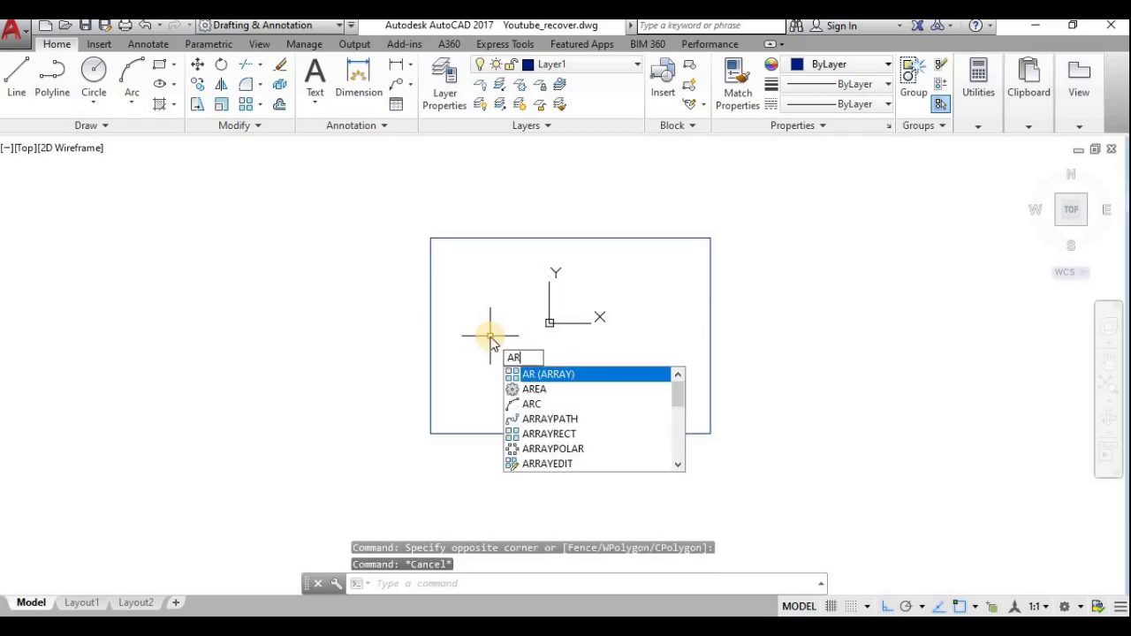
text(ea)
key(Return)
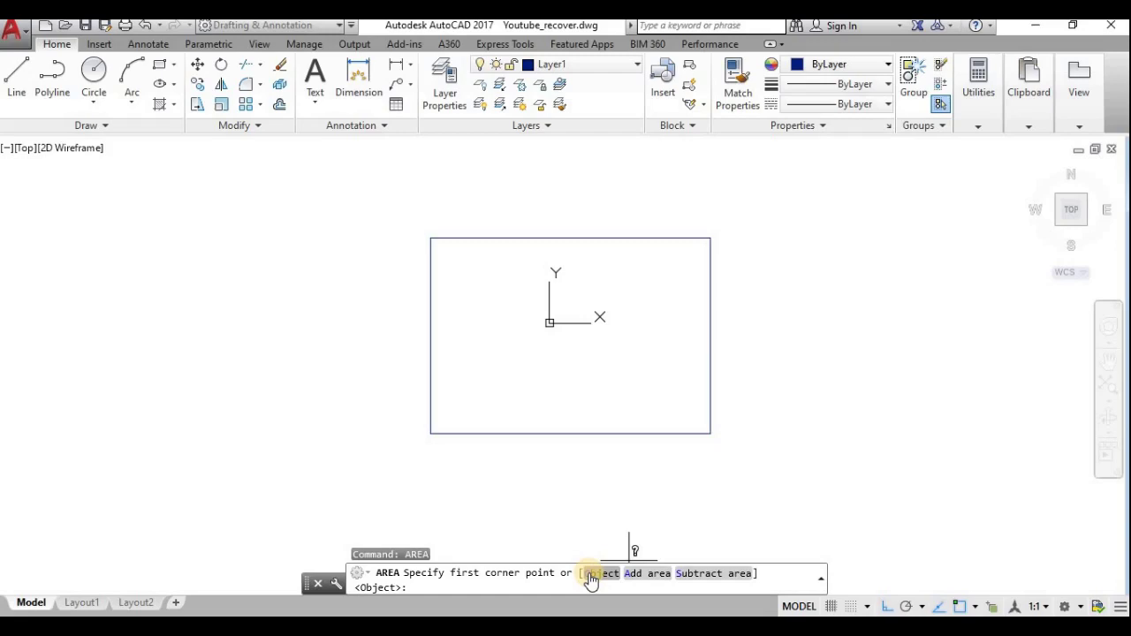
click(634, 583)
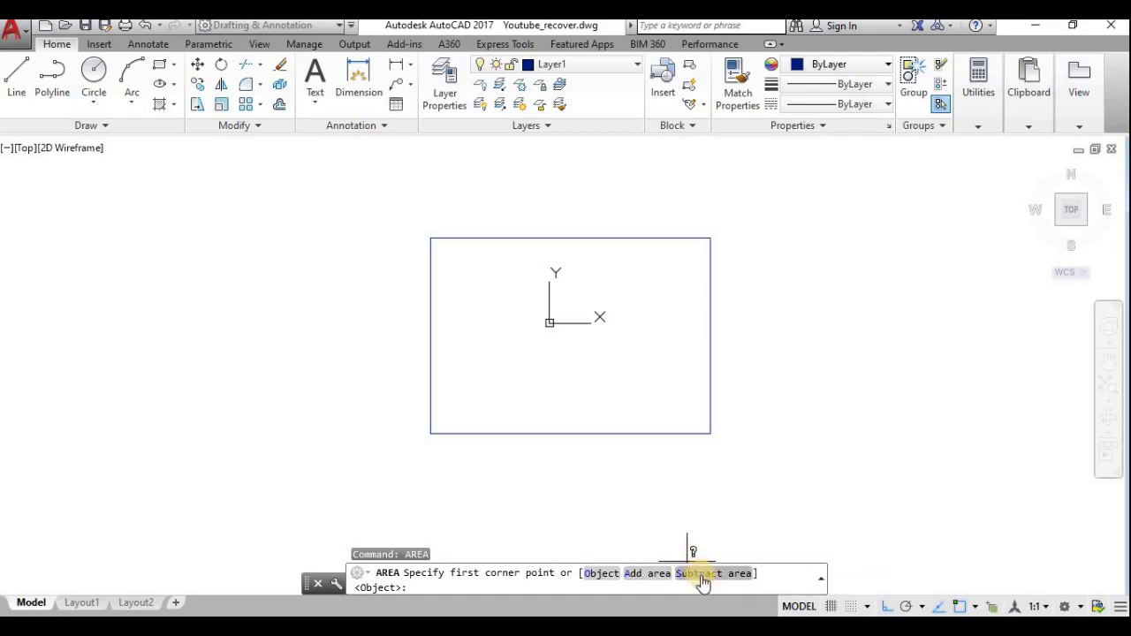
Step: Add the rectangle's four corners to the AREA measurement: area 1991.6029, perimeter 181.4164
click(641, 576)
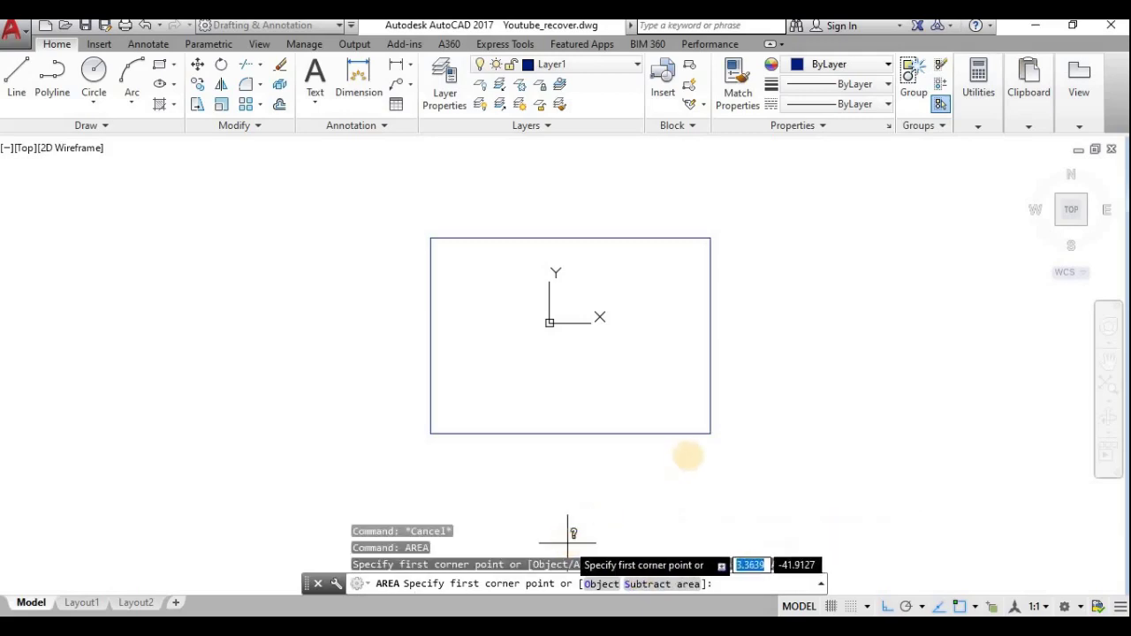
click(710, 432)
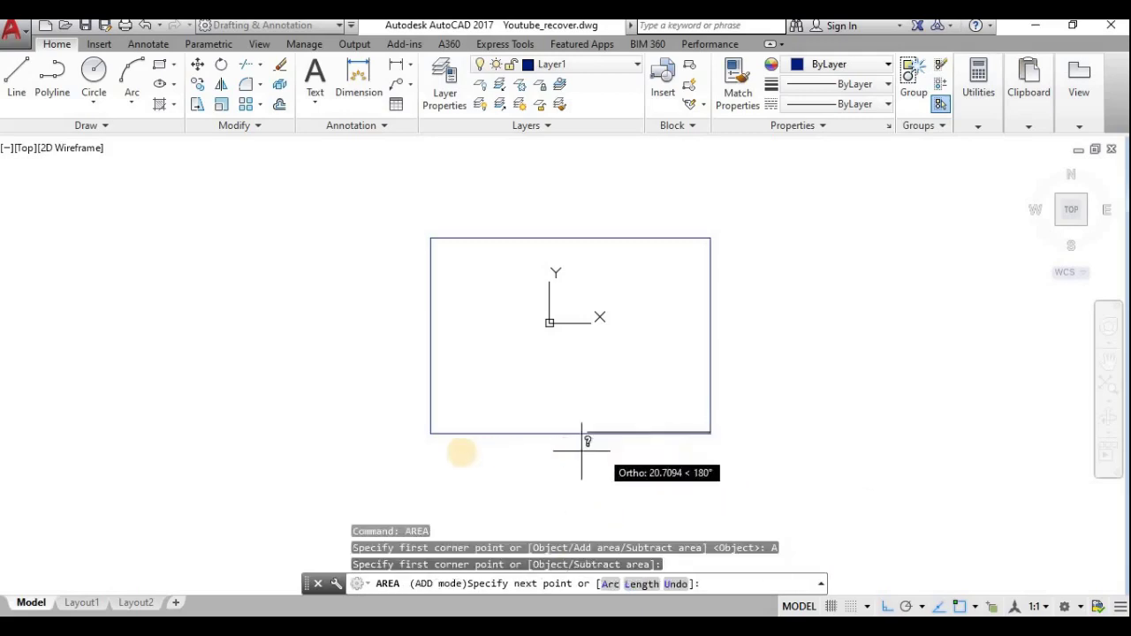
click(431, 433)
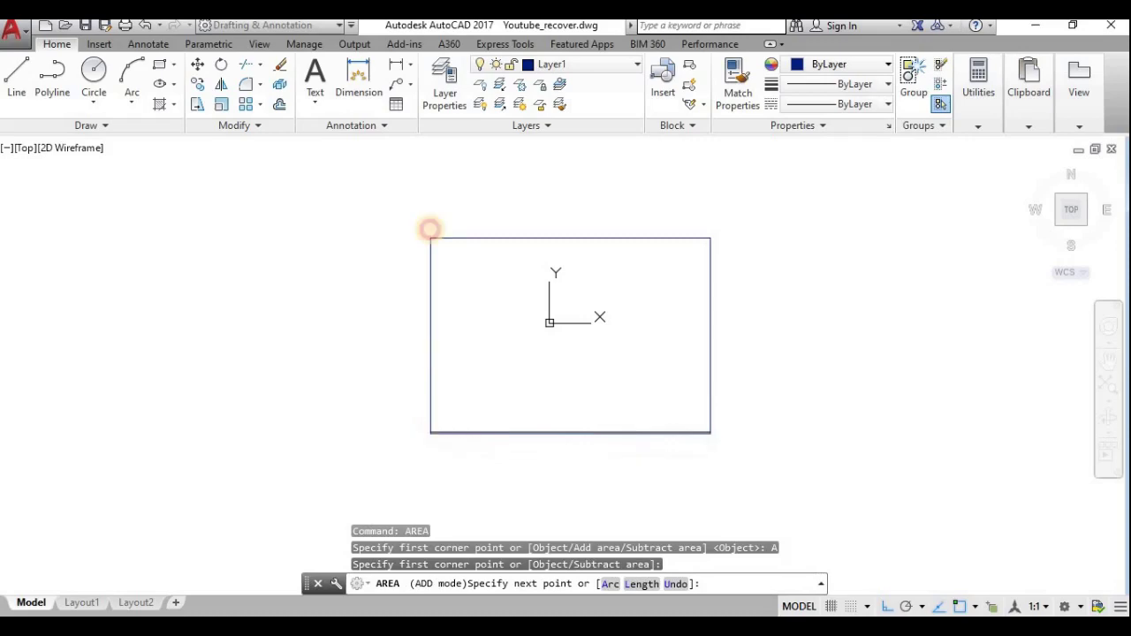
click(431, 238)
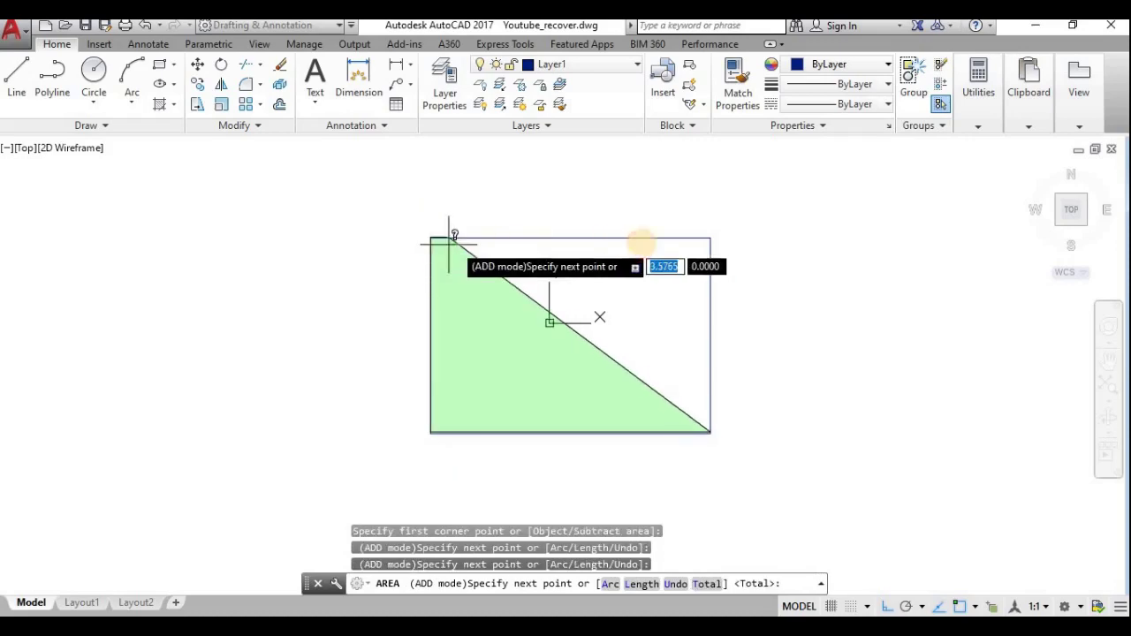
click(711, 237)
key(Return)
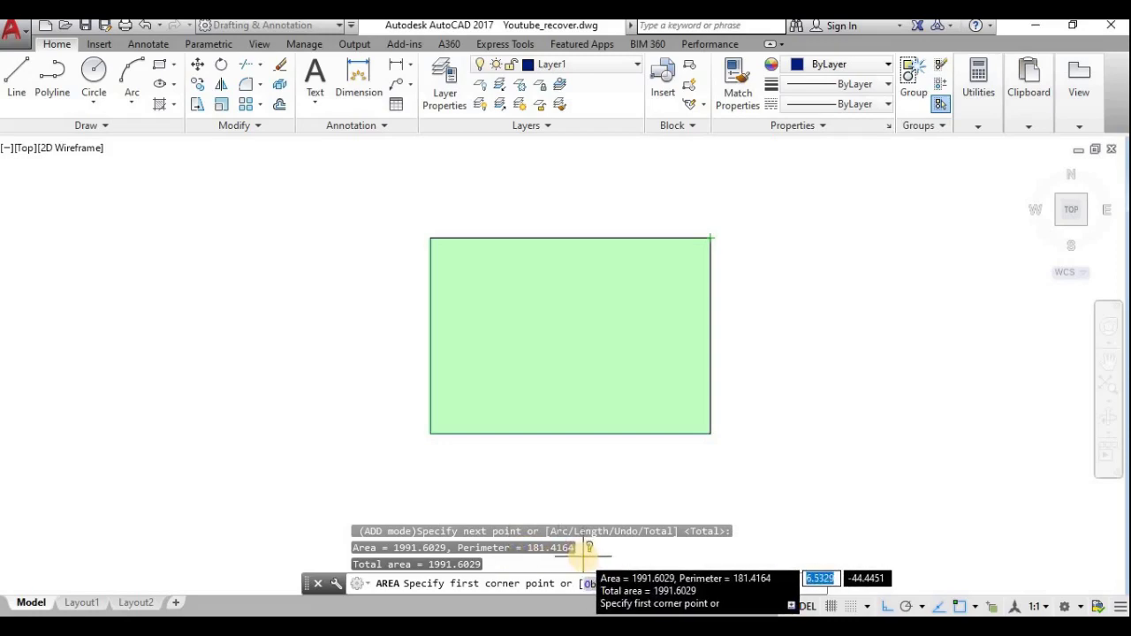
key(Return)
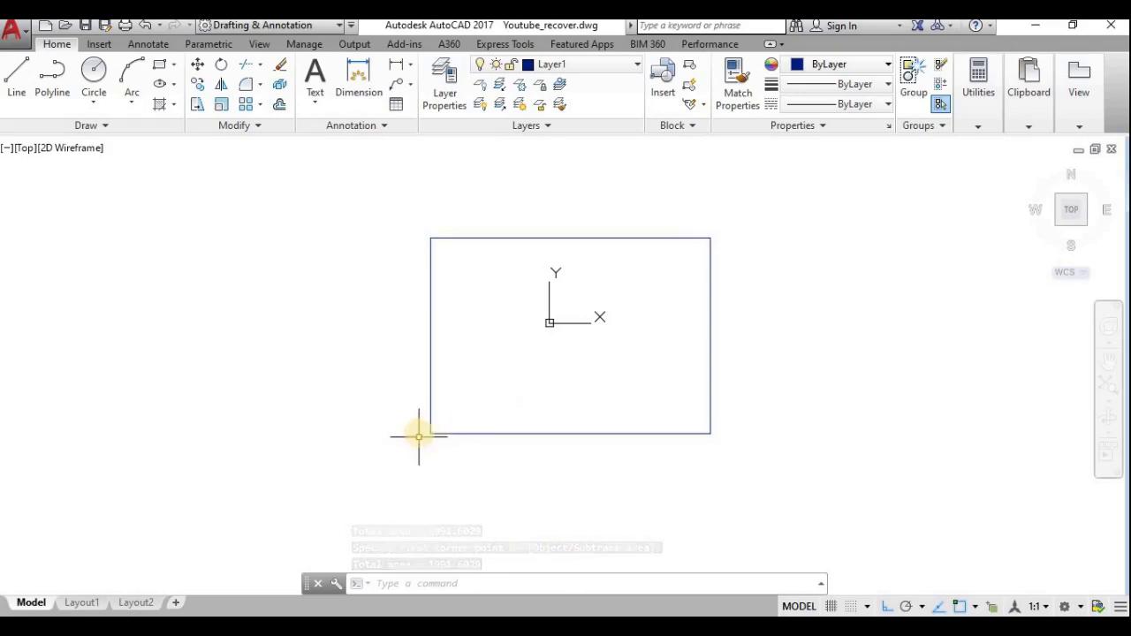
click(750, 454)
Step: Convert the four rectangle lines into one region (1 loop extracted) and select it
click(361, 186)
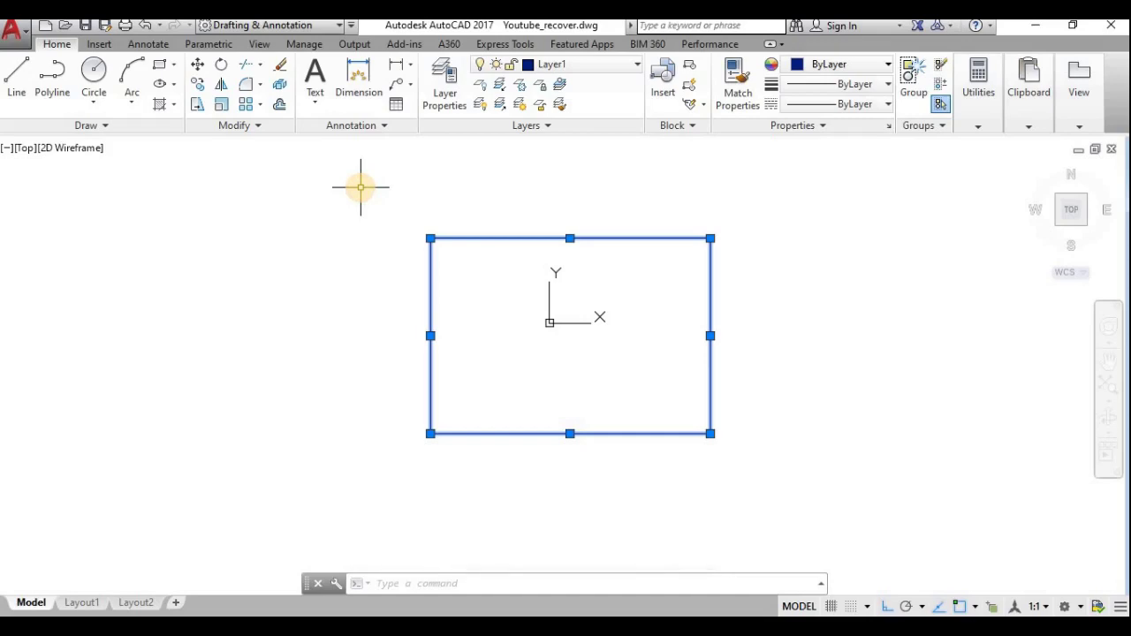
key(Escape)
text(REg)
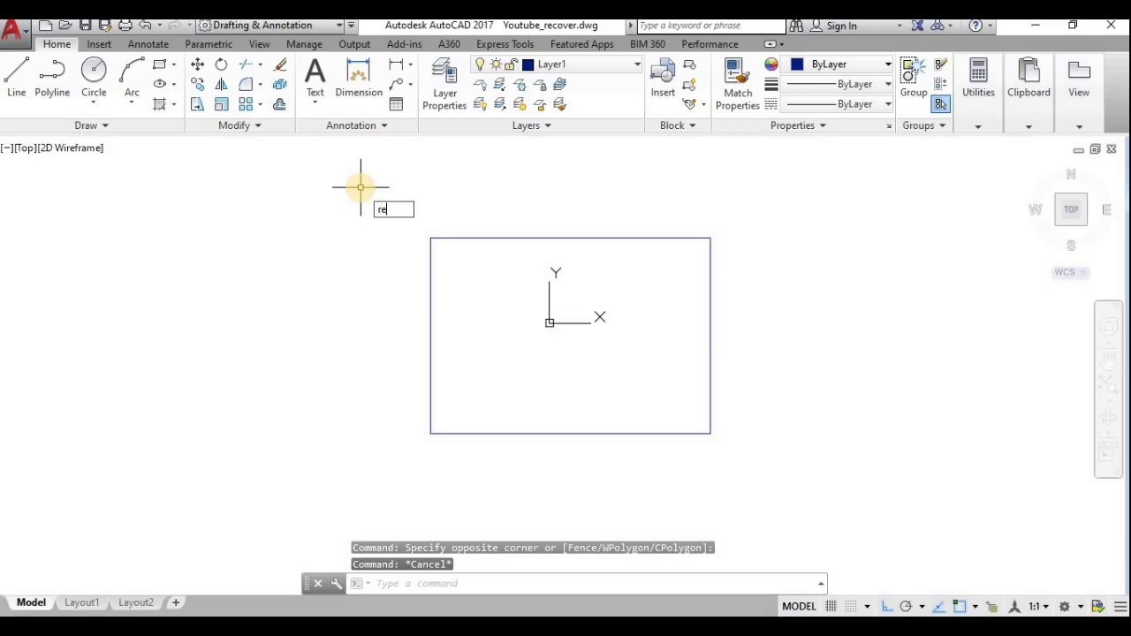
text(ion)
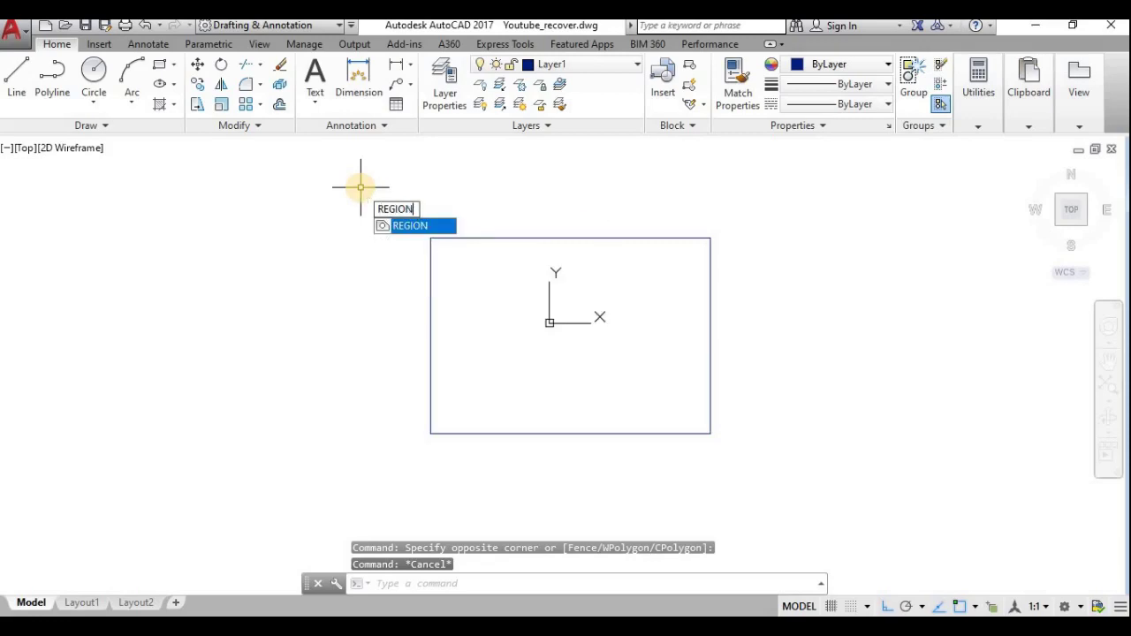
key(Return)
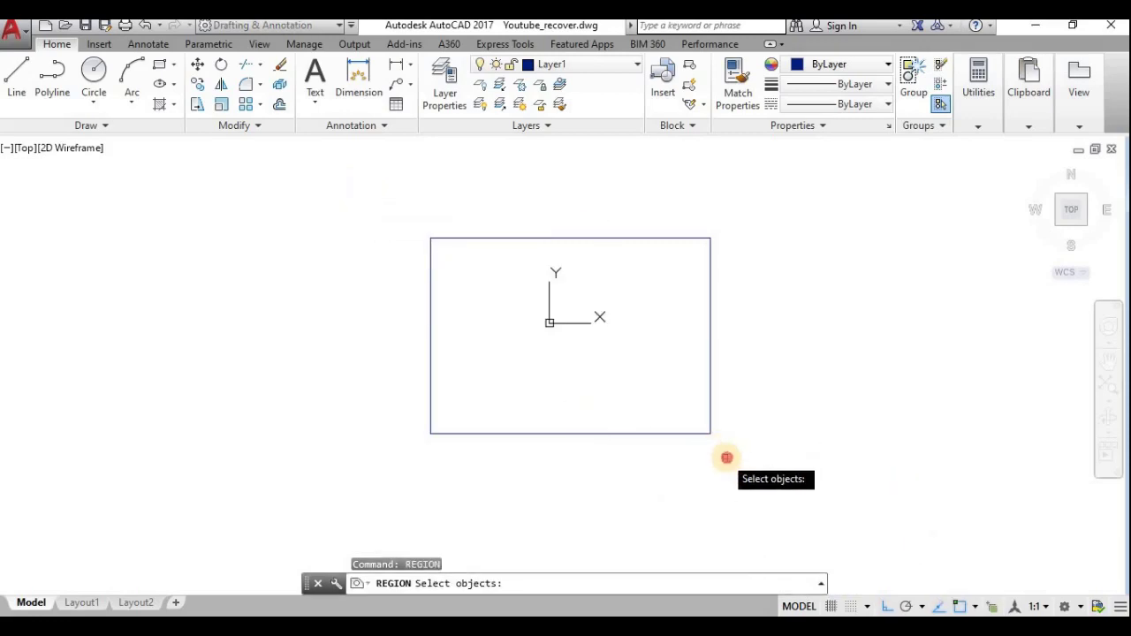
click(727, 457)
click(363, 190)
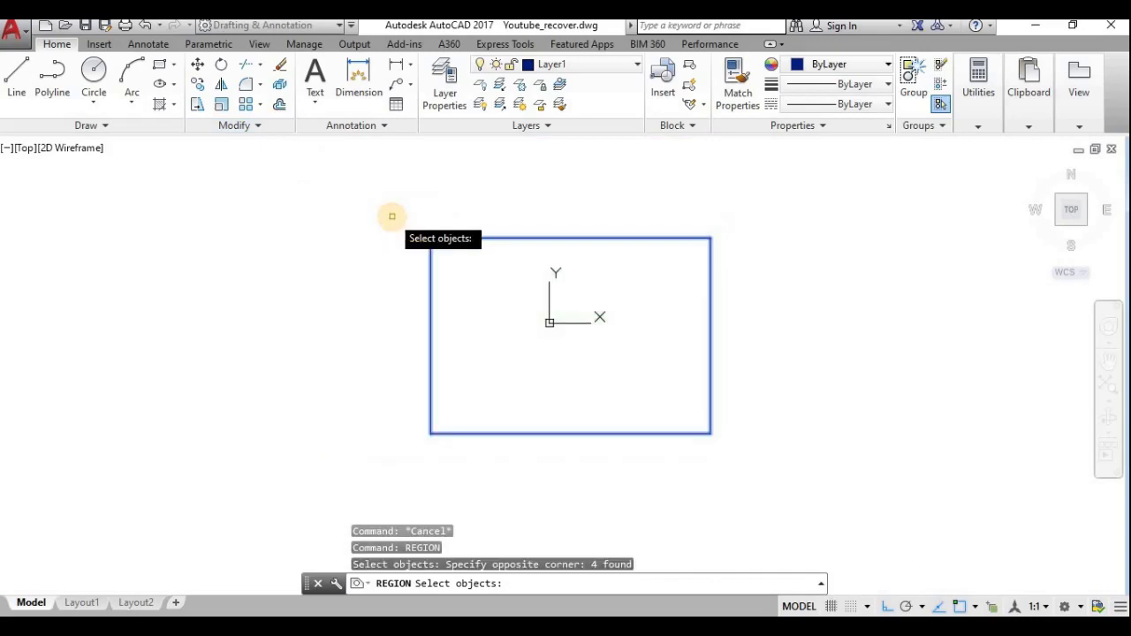
key(Return)
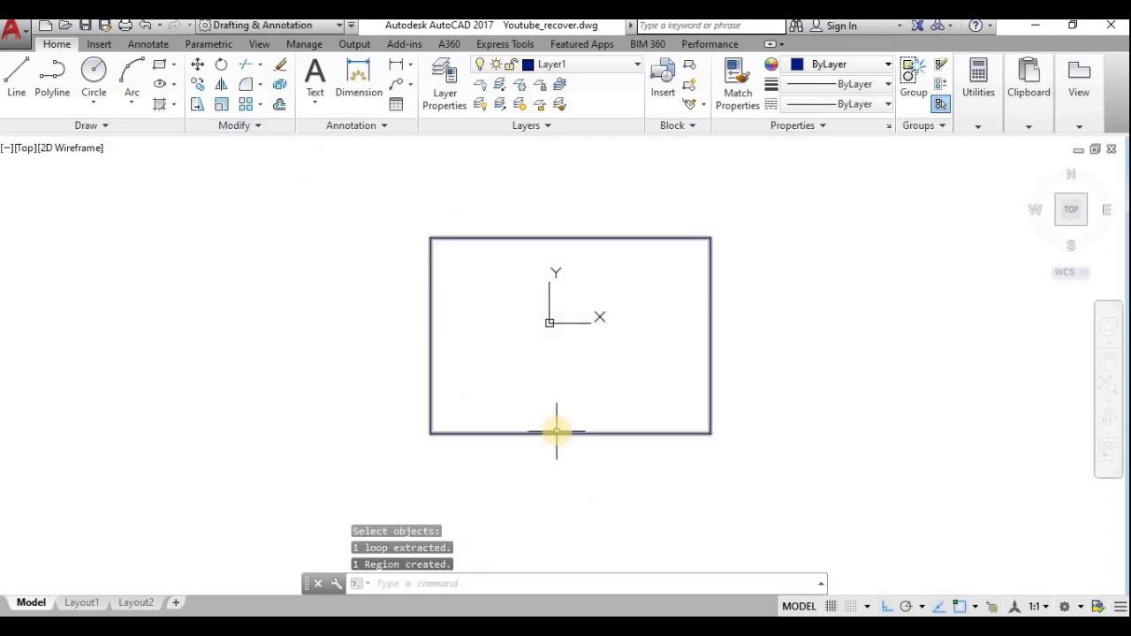
click(558, 432)
click(550, 434)
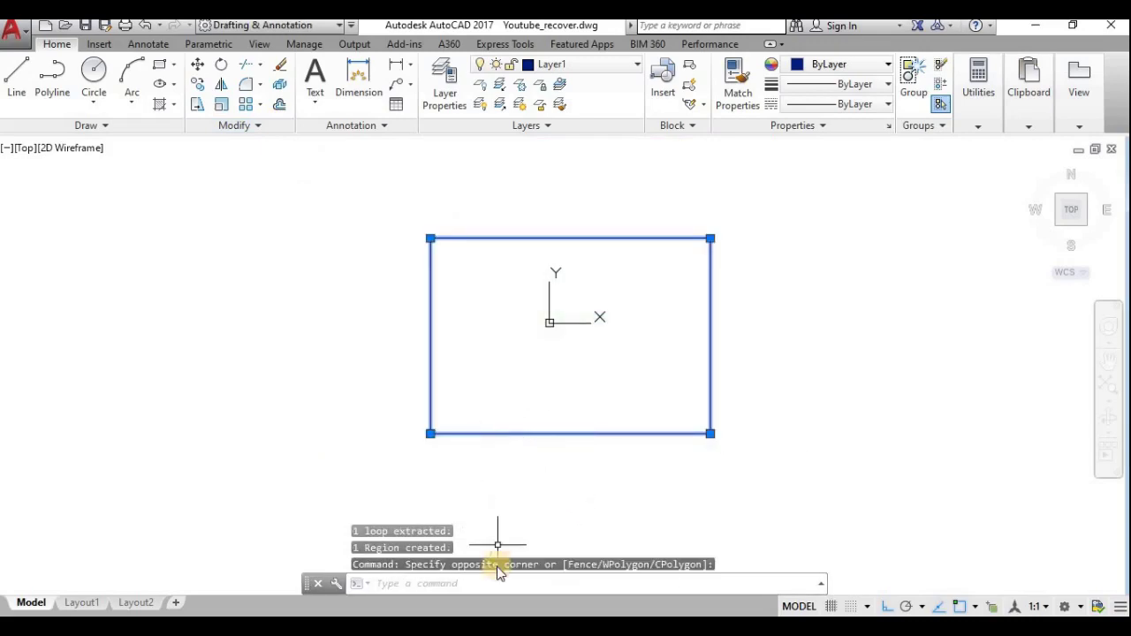
click(485, 586)
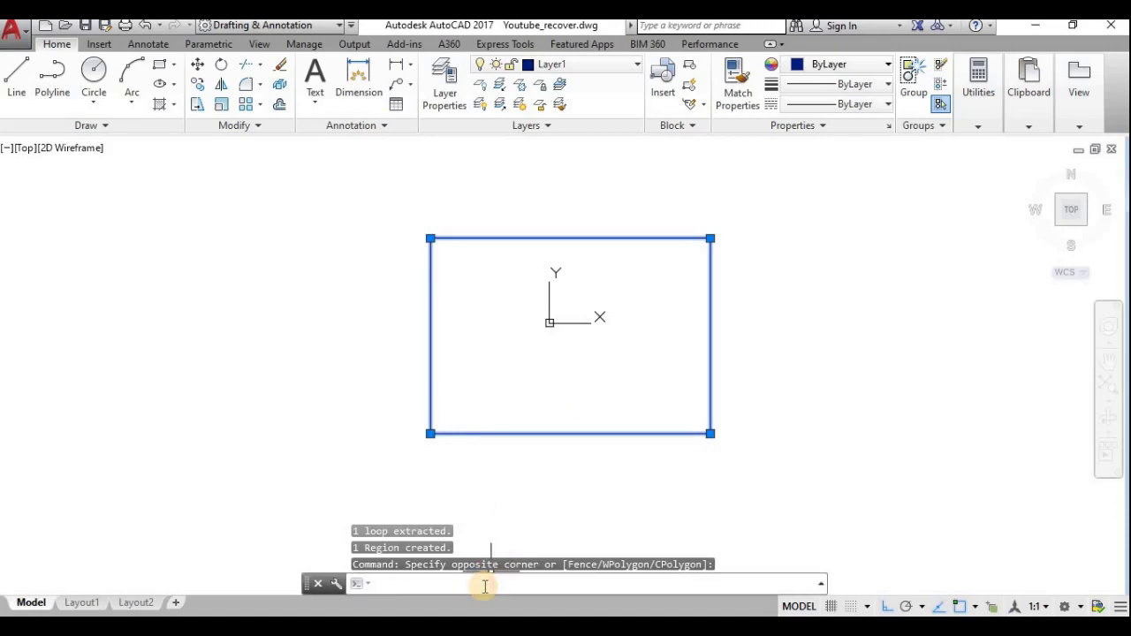
Step: LIST the region to confirm area 1991.6029 and perimeter 181.4164 on Layer1, then close the report
text(list)
key(Return)
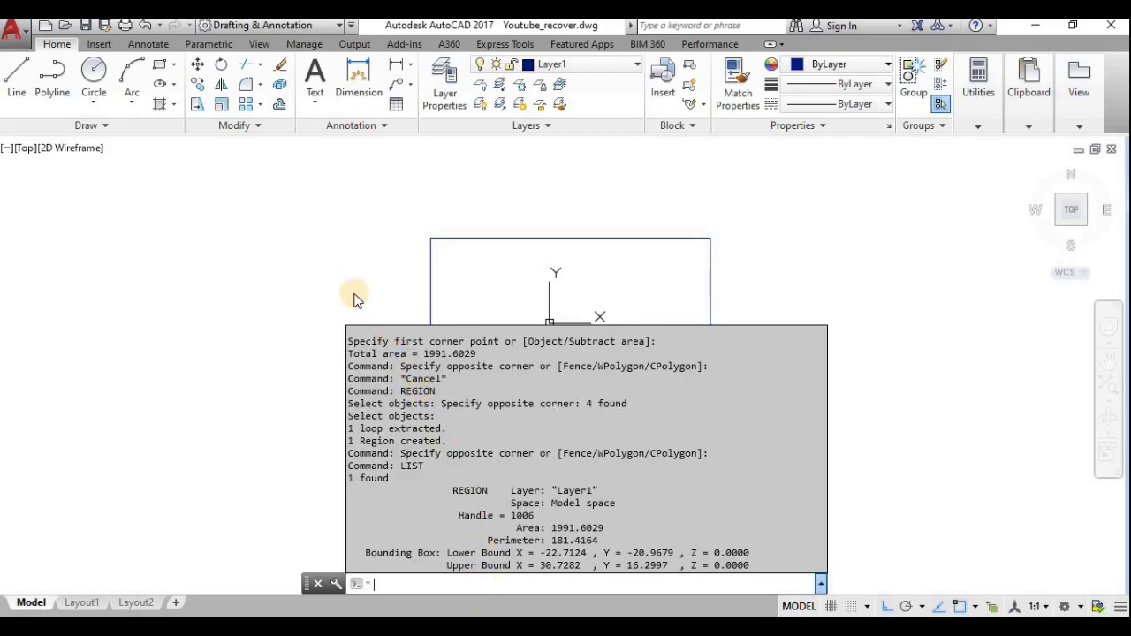
key(Escape)
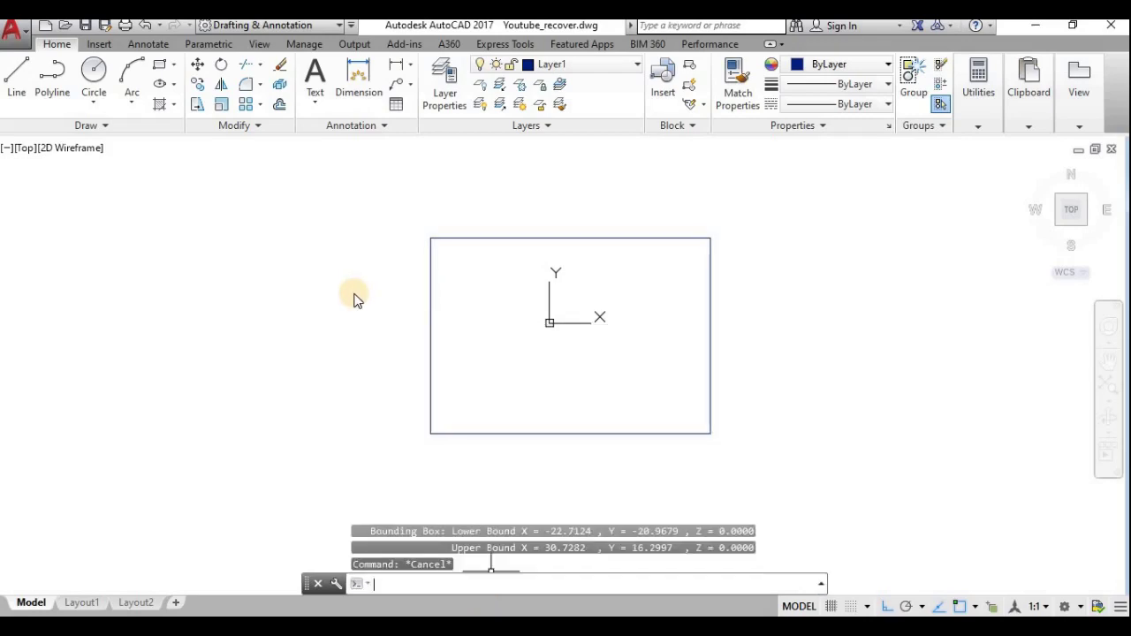
text(li)
key(Return)
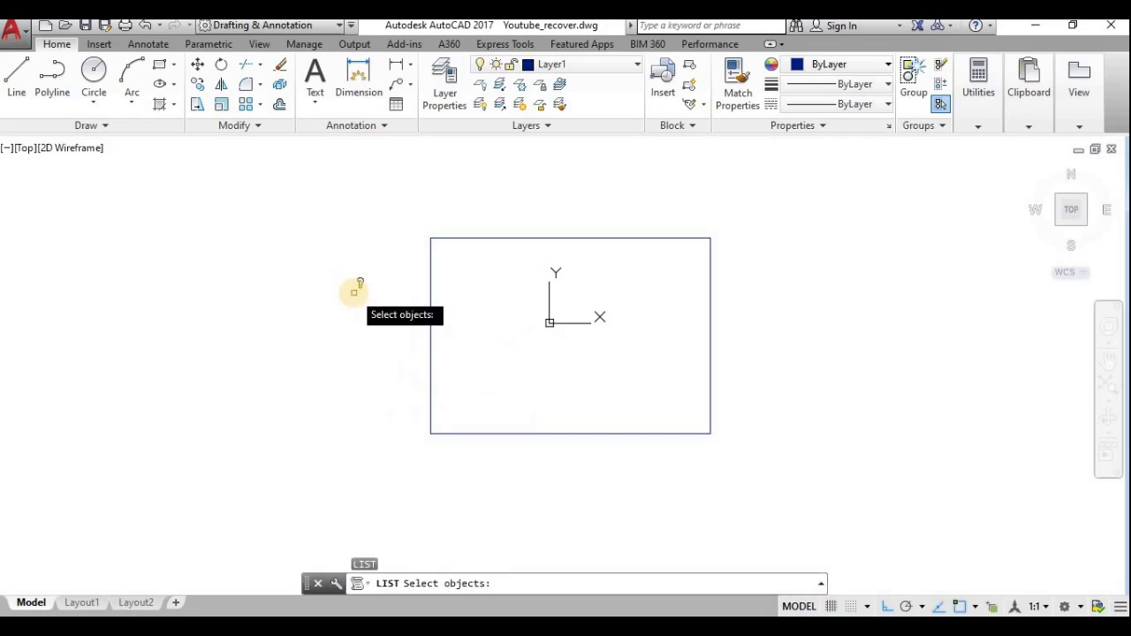
click(566, 432)
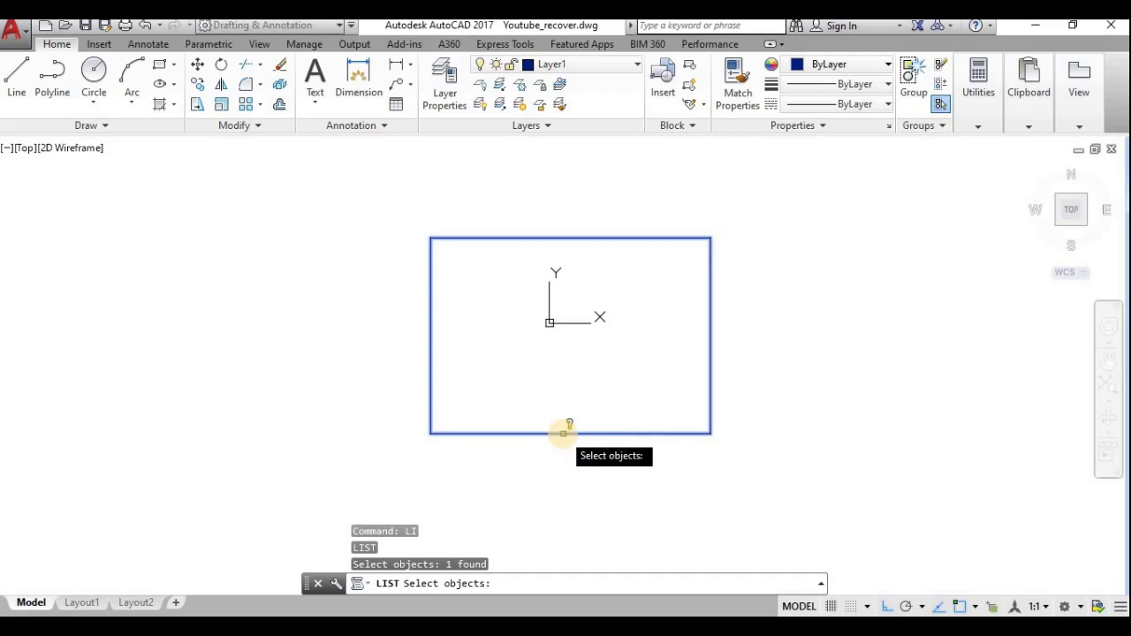
key(Return)
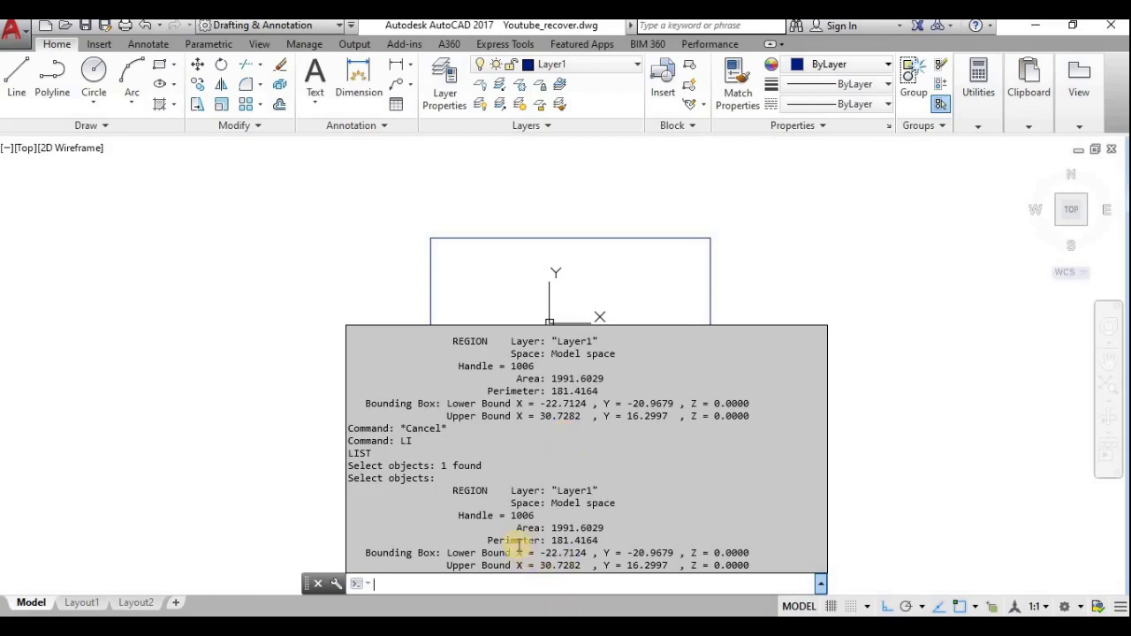
drag(513, 528, 600, 536)
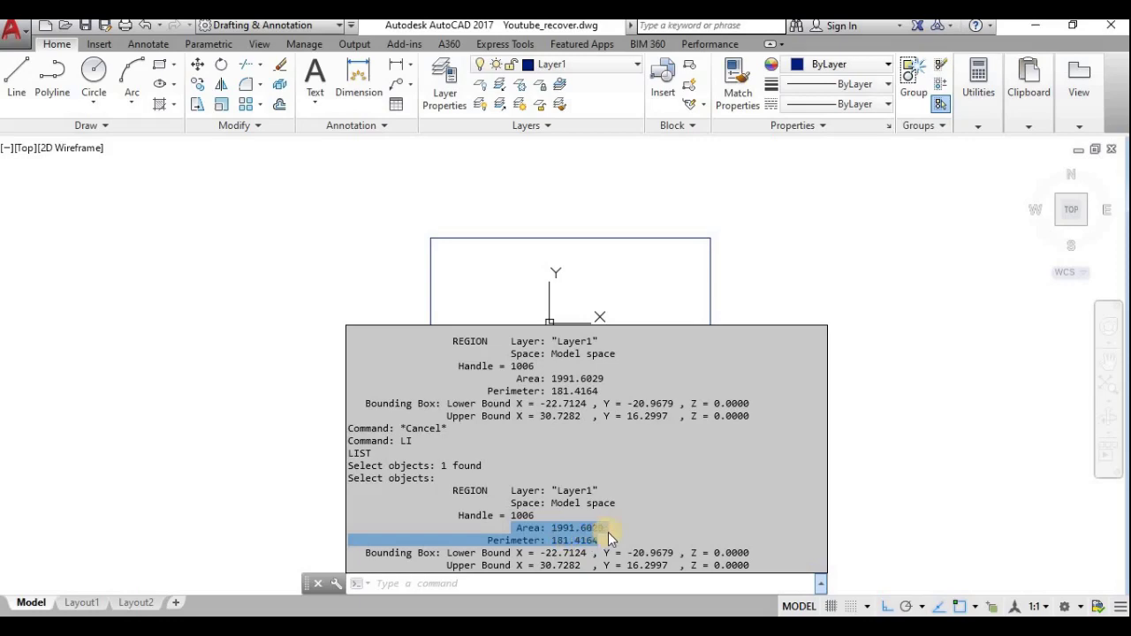
click(889, 552)
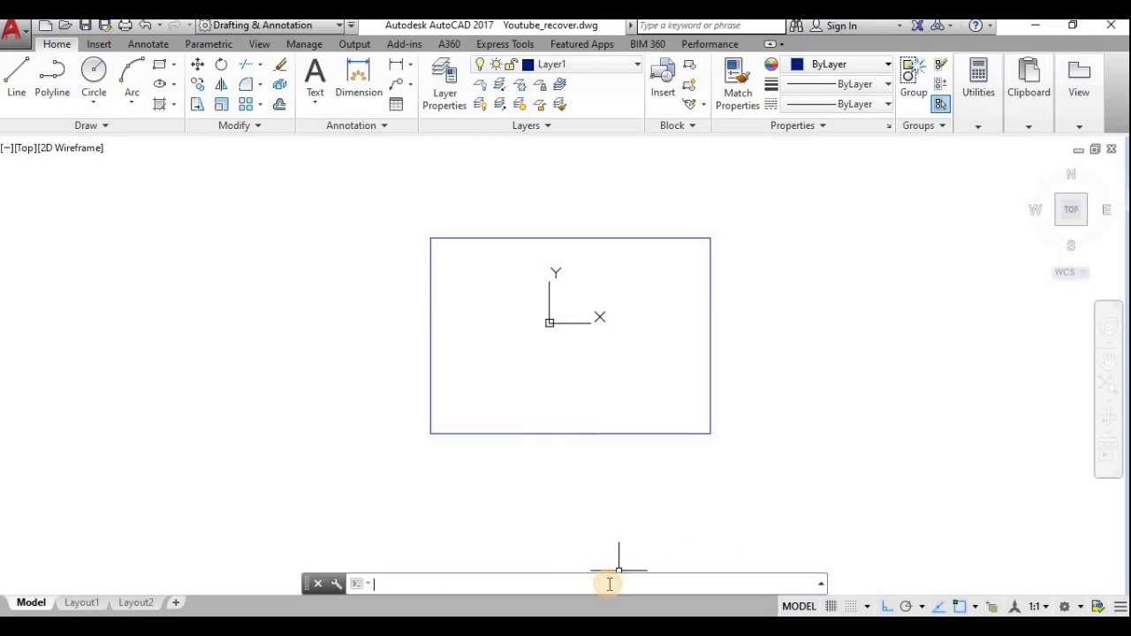
Step: Run MASSPROP on the hollow rectangular region
text(mass)
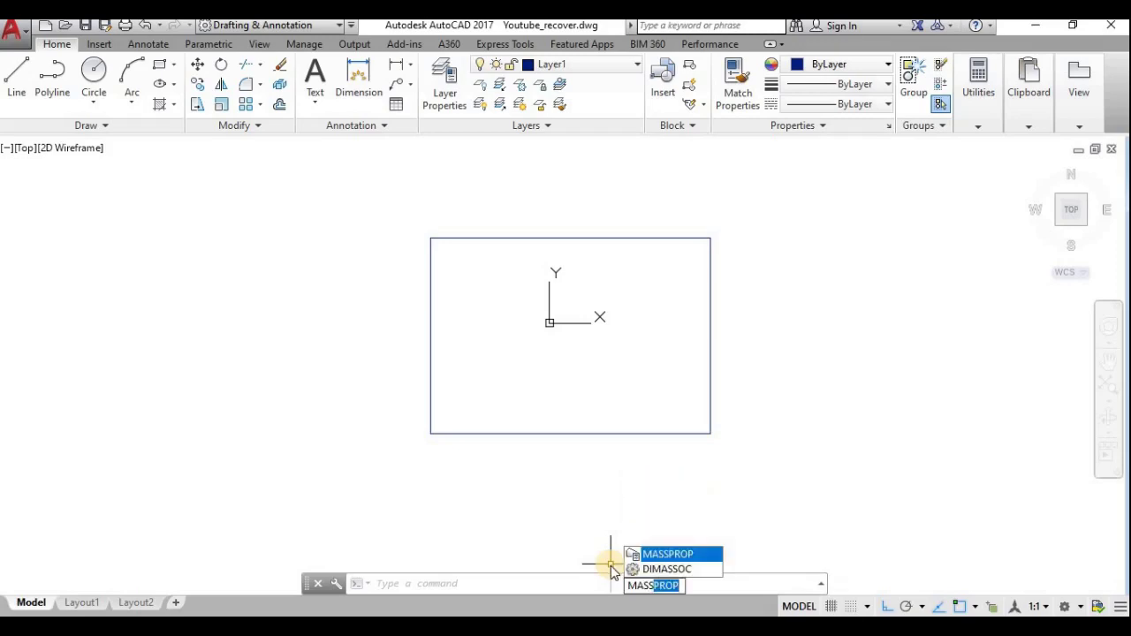
key(Return)
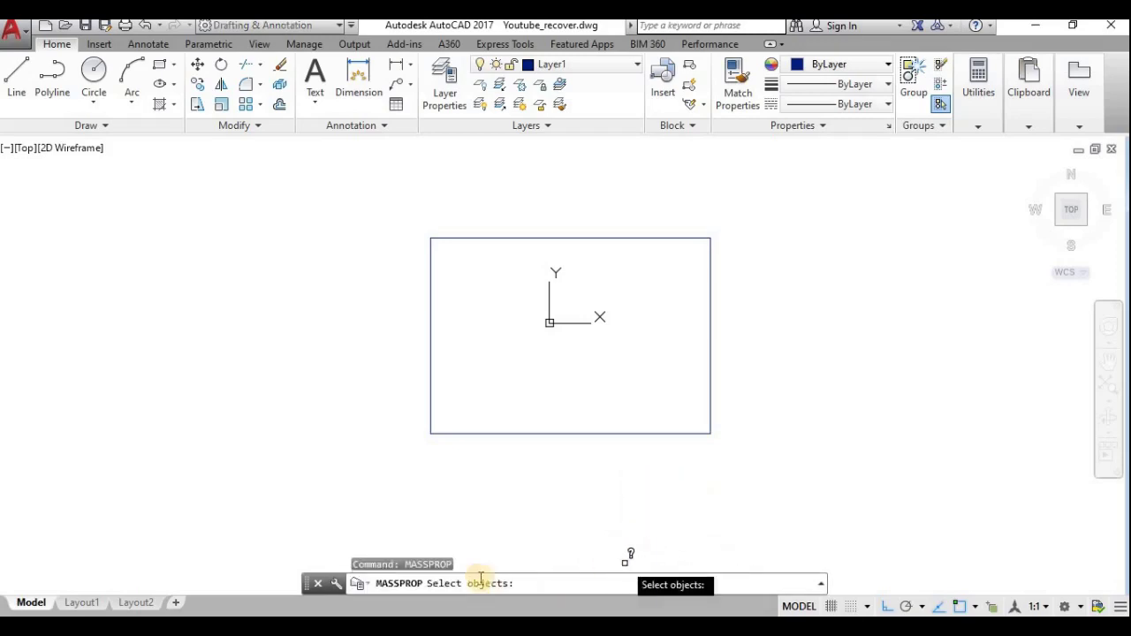
click(547, 433)
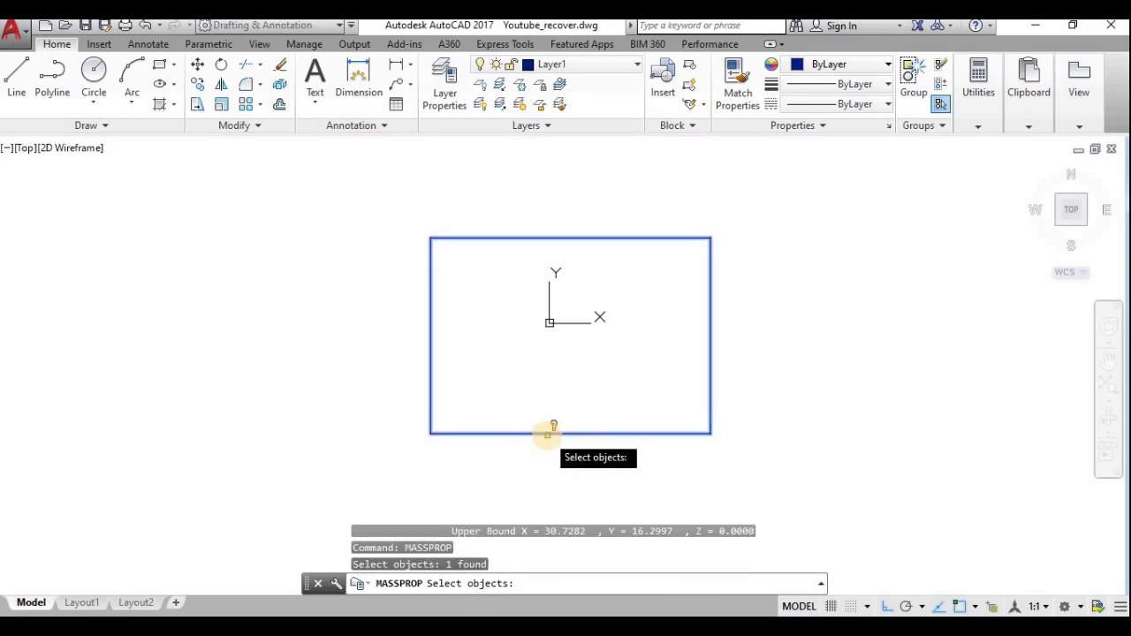
Step: Review mass properties: area 1991.6029, centroid 4.0079,-2.3341, inertia 241357.3440 and 505976.9724
key(Return)
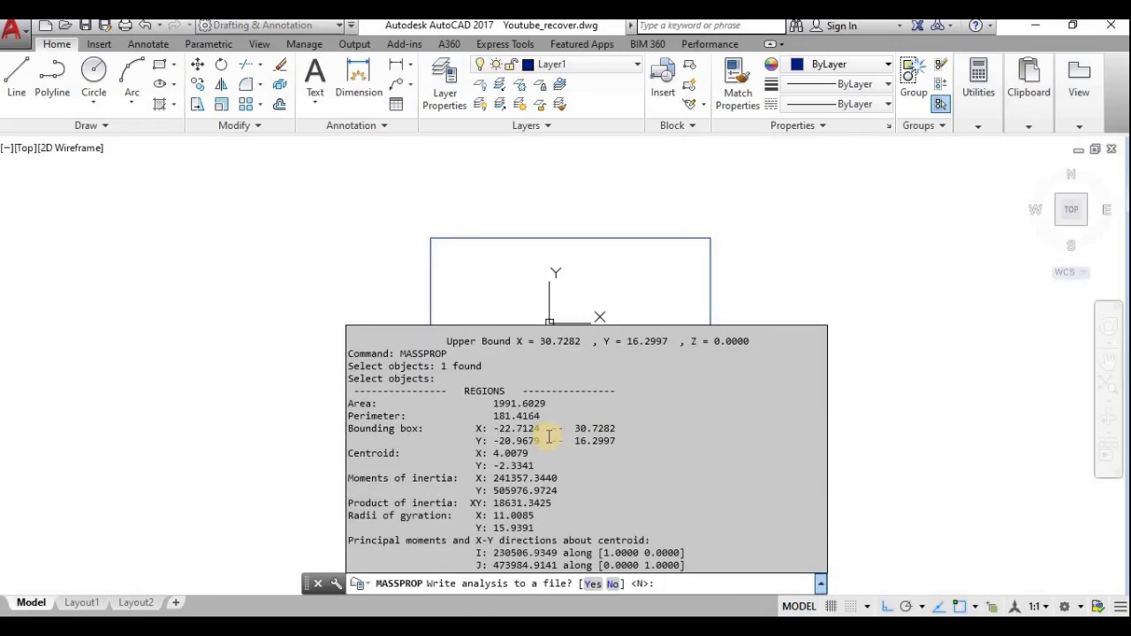
drag(500, 404, 561, 411)
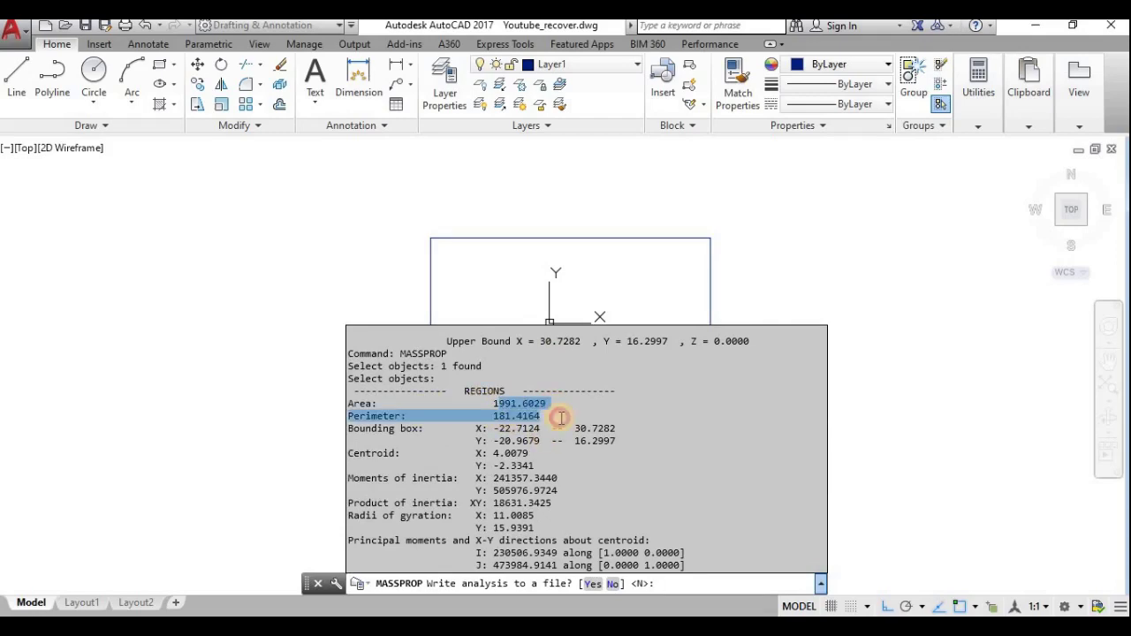
click(454, 478)
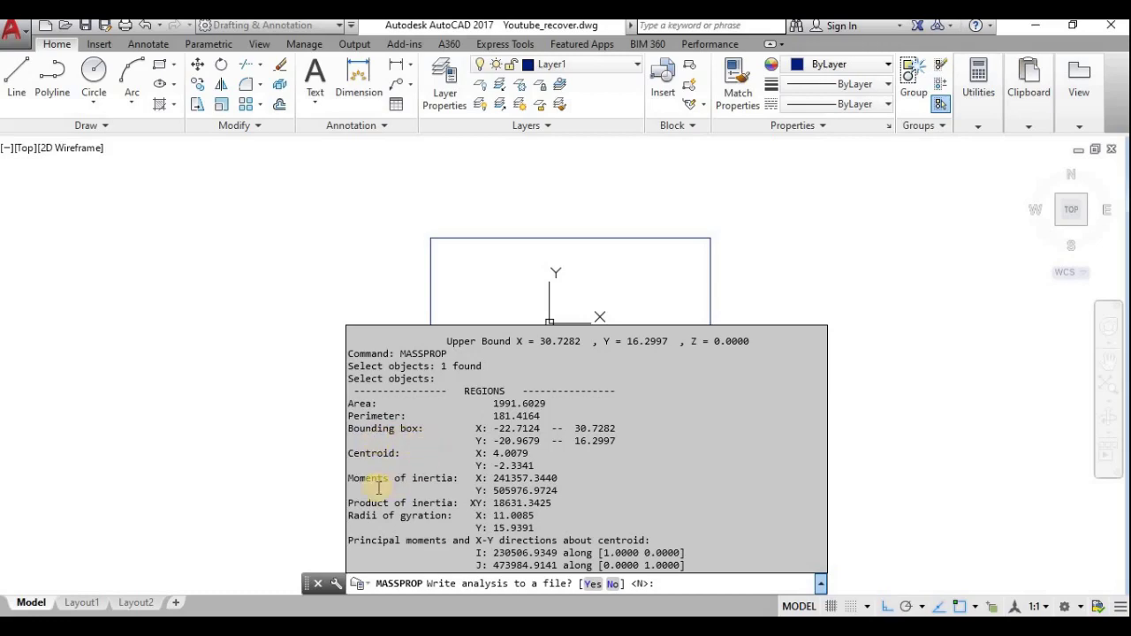
drag(354, 478, 348, 402)
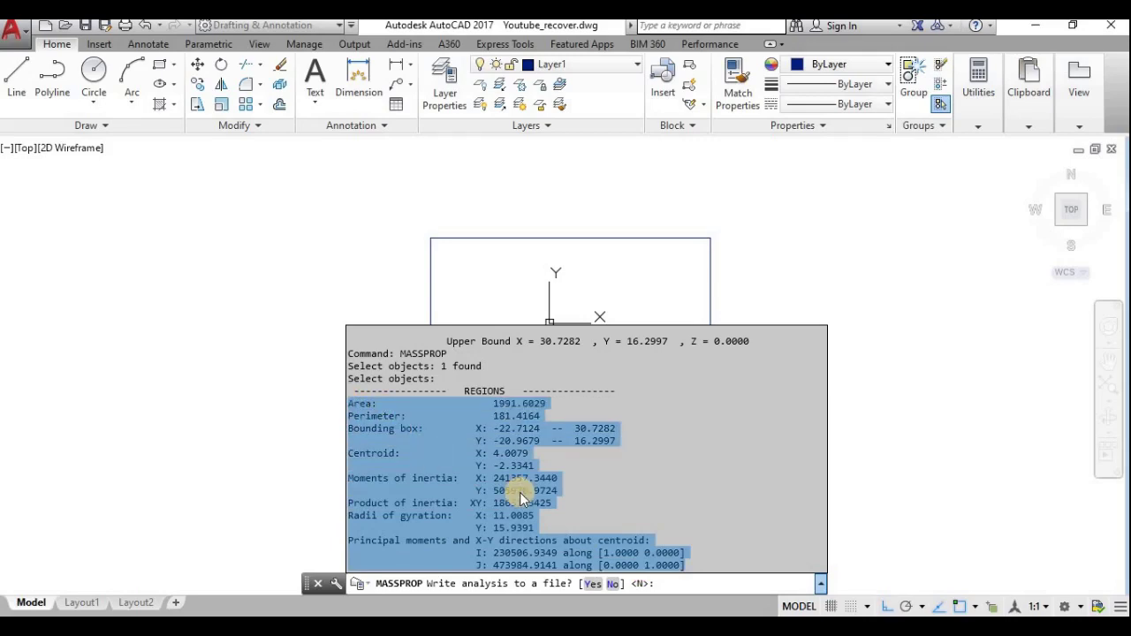
click(687, 563)
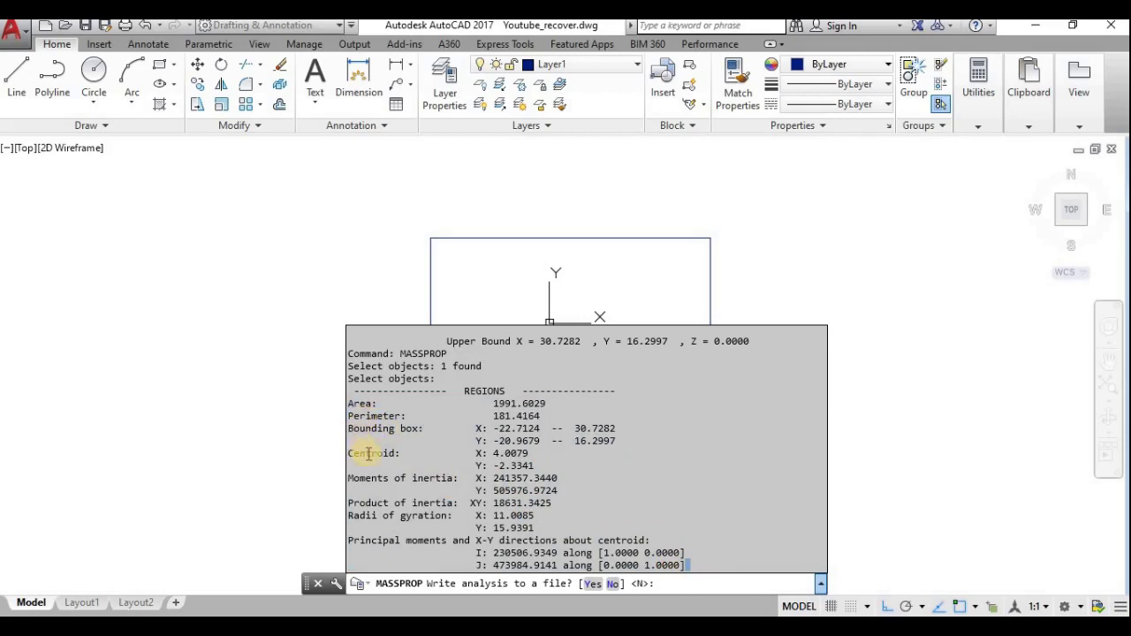
drag(350, 452, 558, 491)
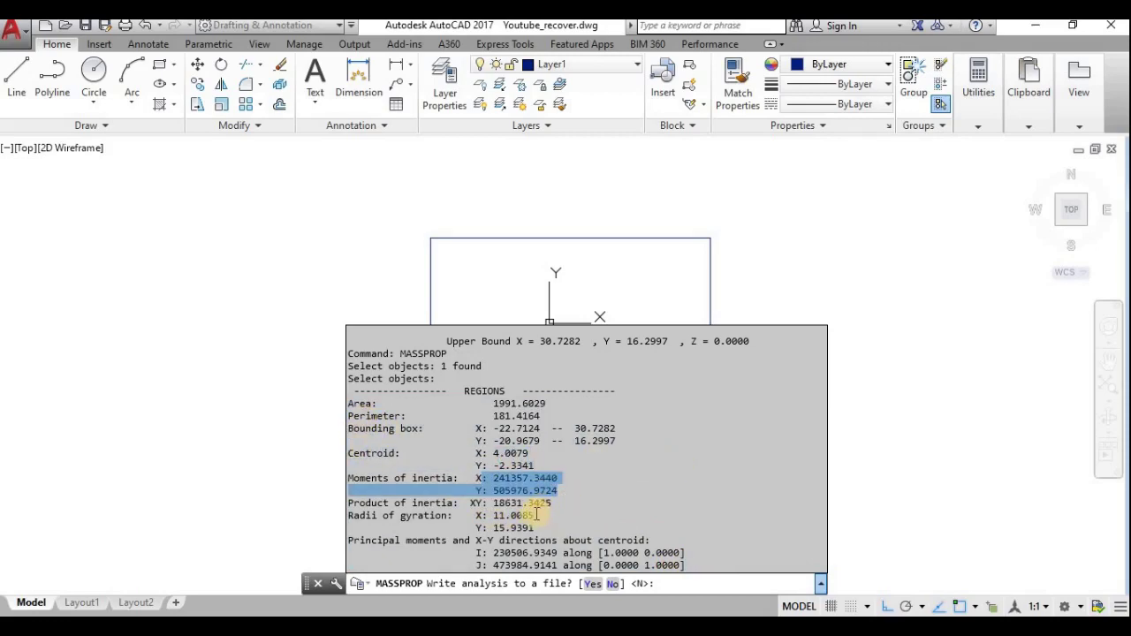
Step: Close the mass properties report without writing the analysis to a file
click(406, 284)
key(Down)
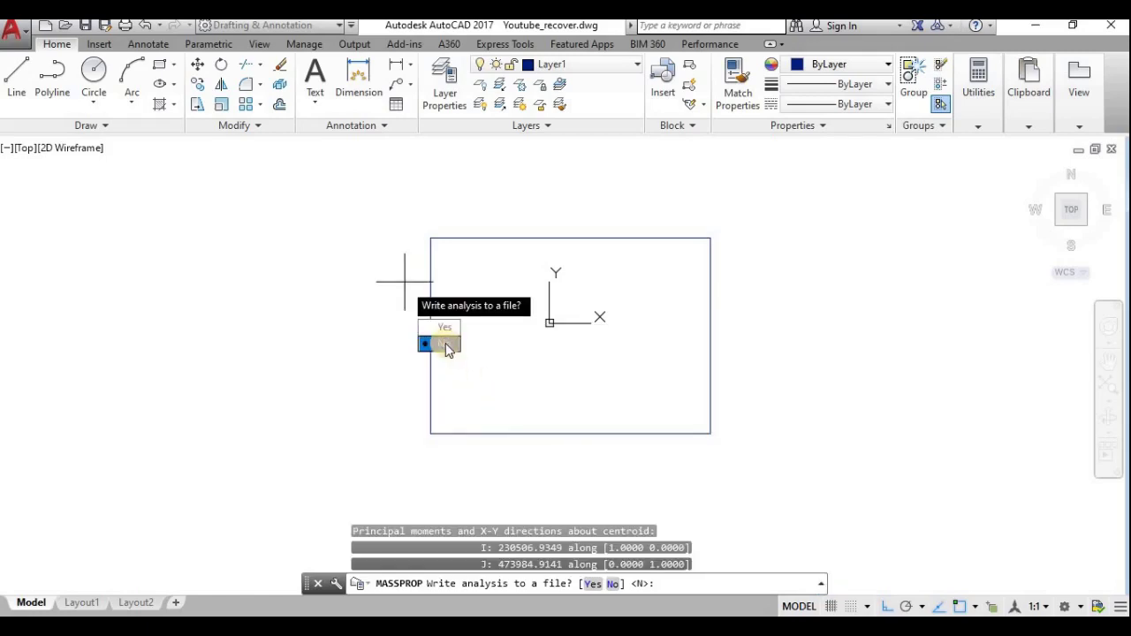
click(446, 345)
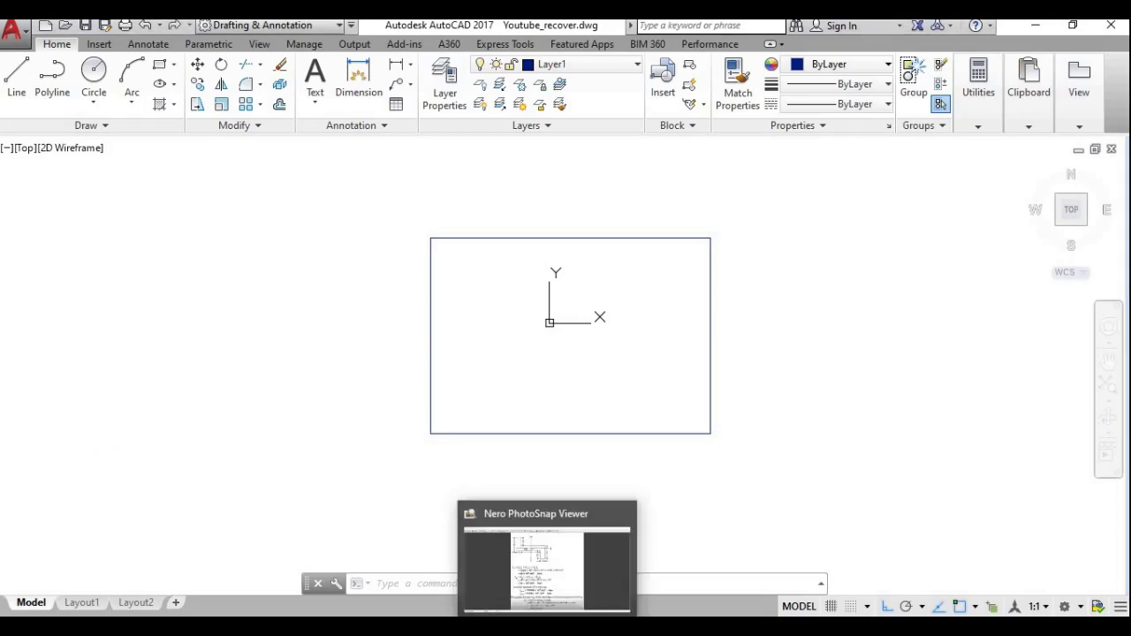
click(548, 553)
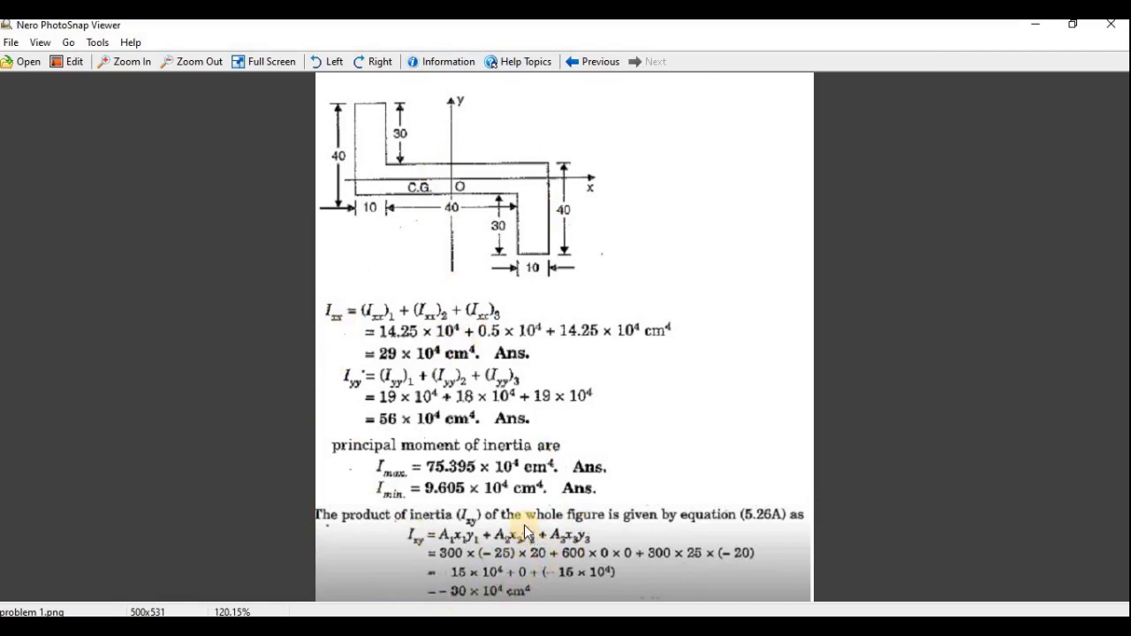
Step: Minimize the problem 1.png viewer to return to the AutoCAD drawing
click(1044, 34)
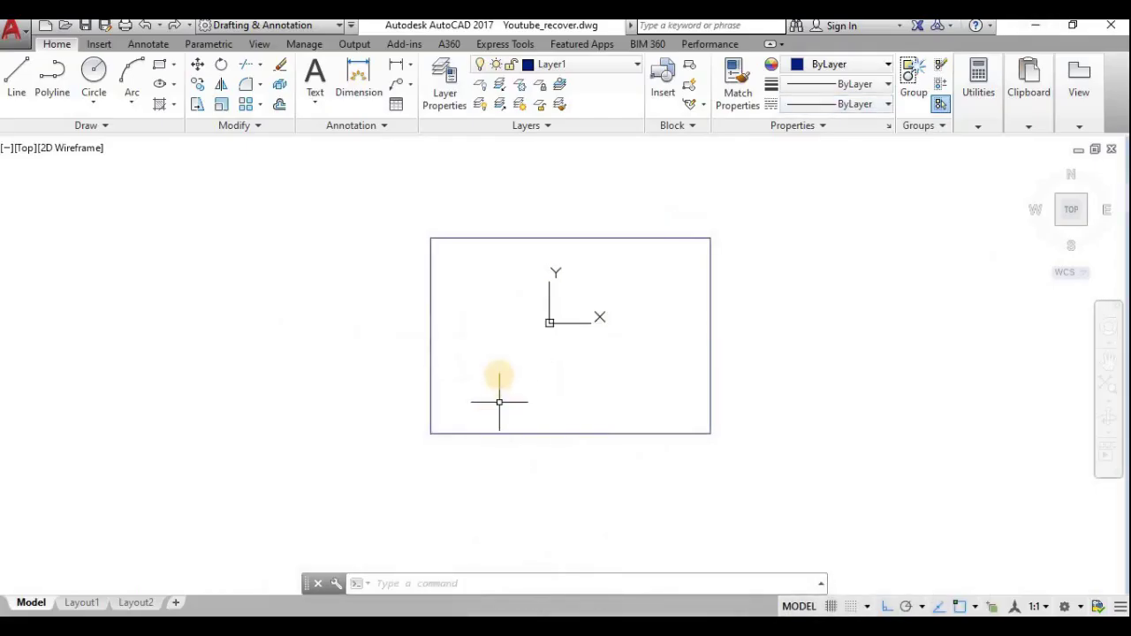
Step: Erase the rectangle region and pan so the origin sits at lower left
click(834, 497)
click(359, 188)
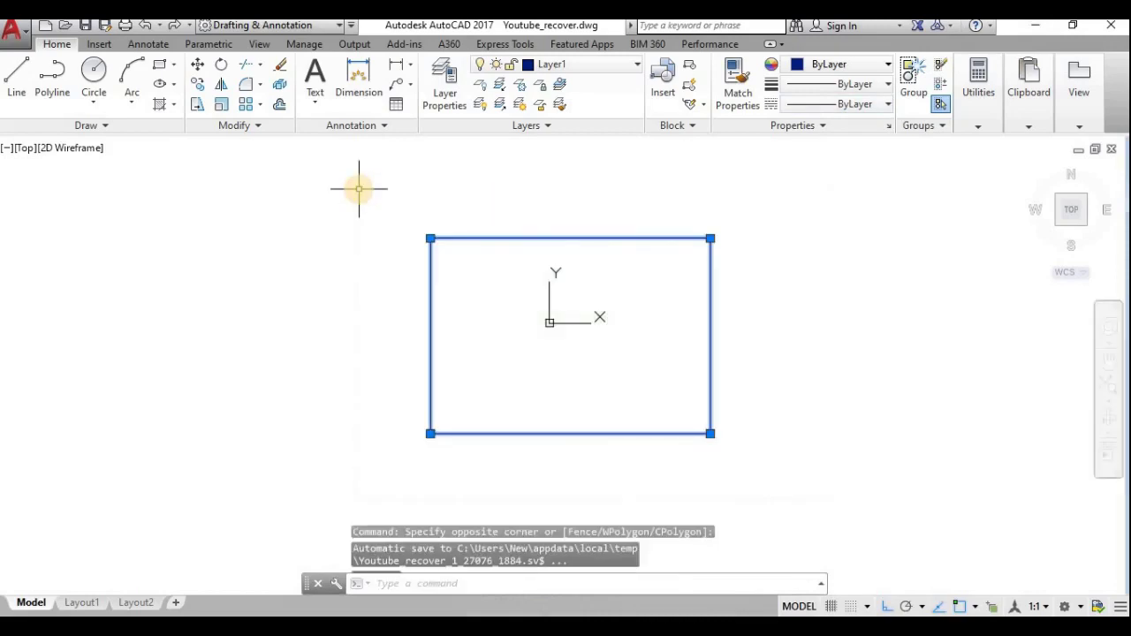
key(Delete)
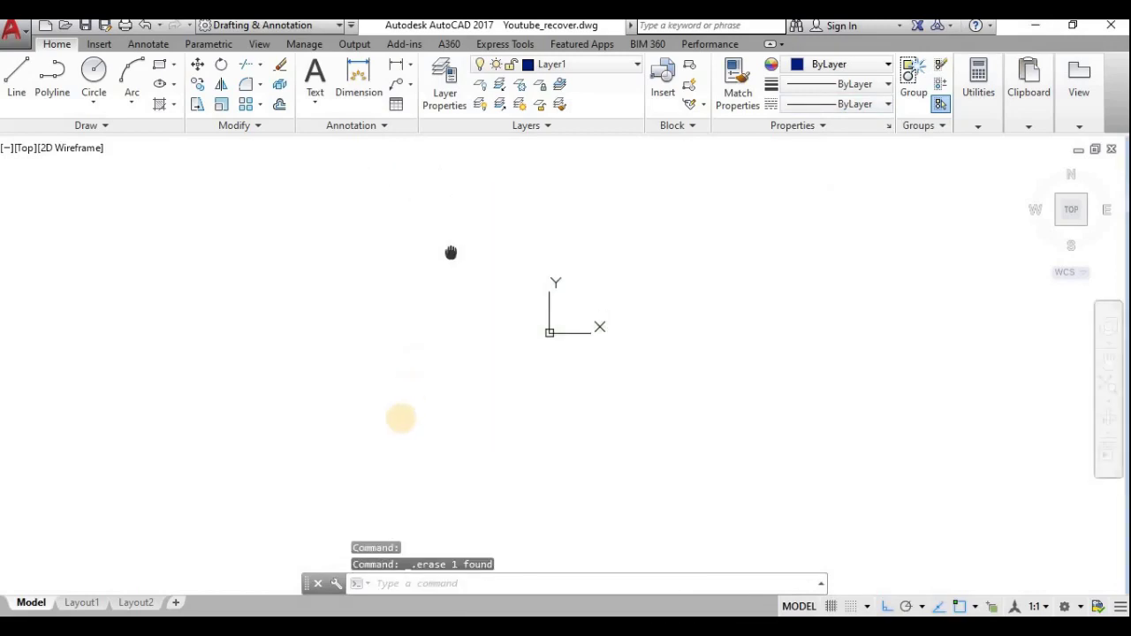
mouse_move(449, 253)
middle_down()
mouse_move(404, 455)
mouse_move(416, 378)
middle_up()
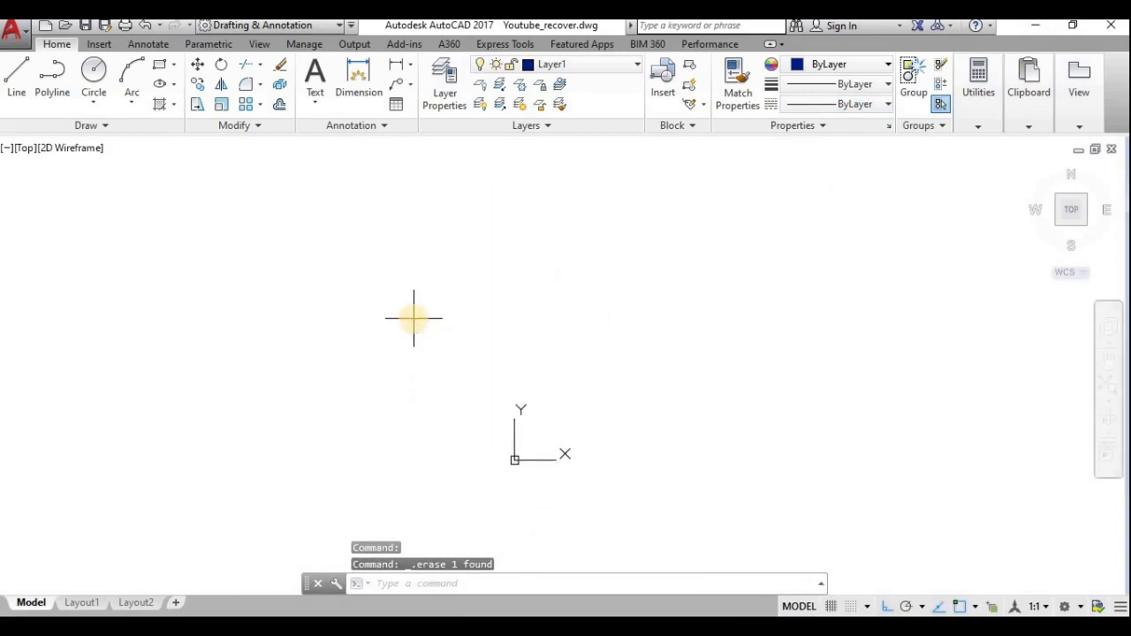
Step: Start a new line outline with edges 40 down, 50 across and 30 down
text(l)
key(Return)
click(442, 261)
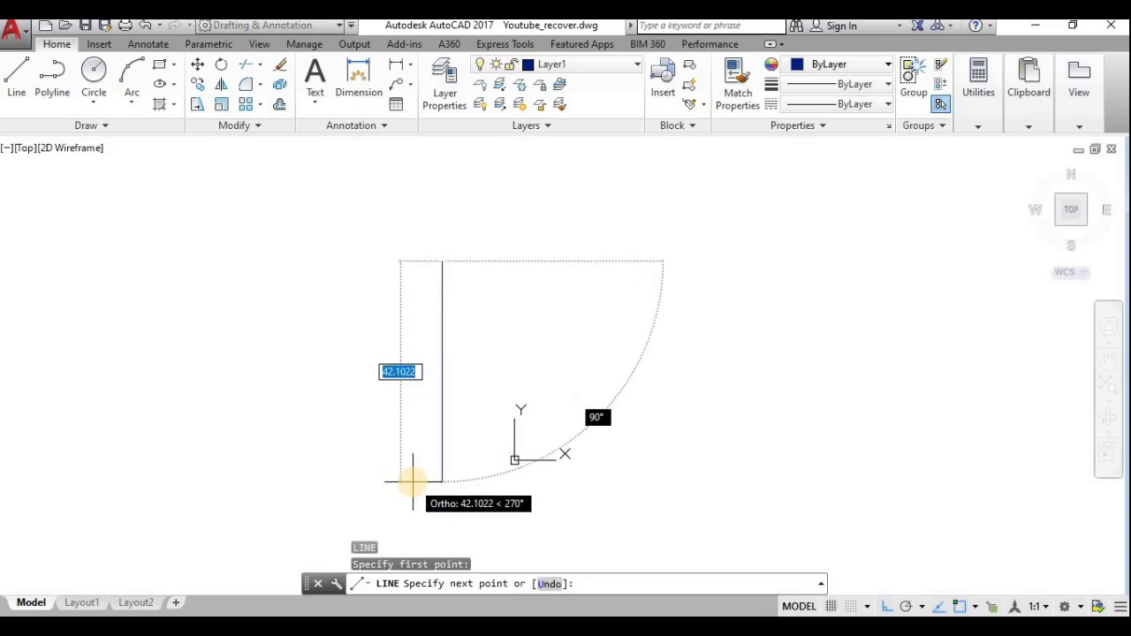
text(40)
key(Return)
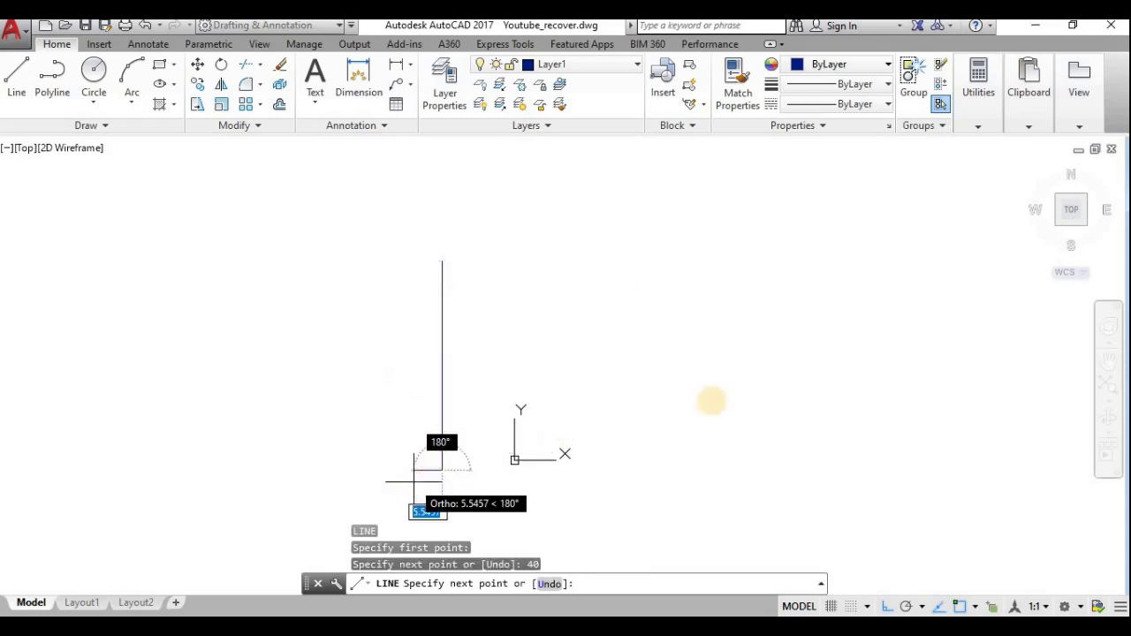
text(50)
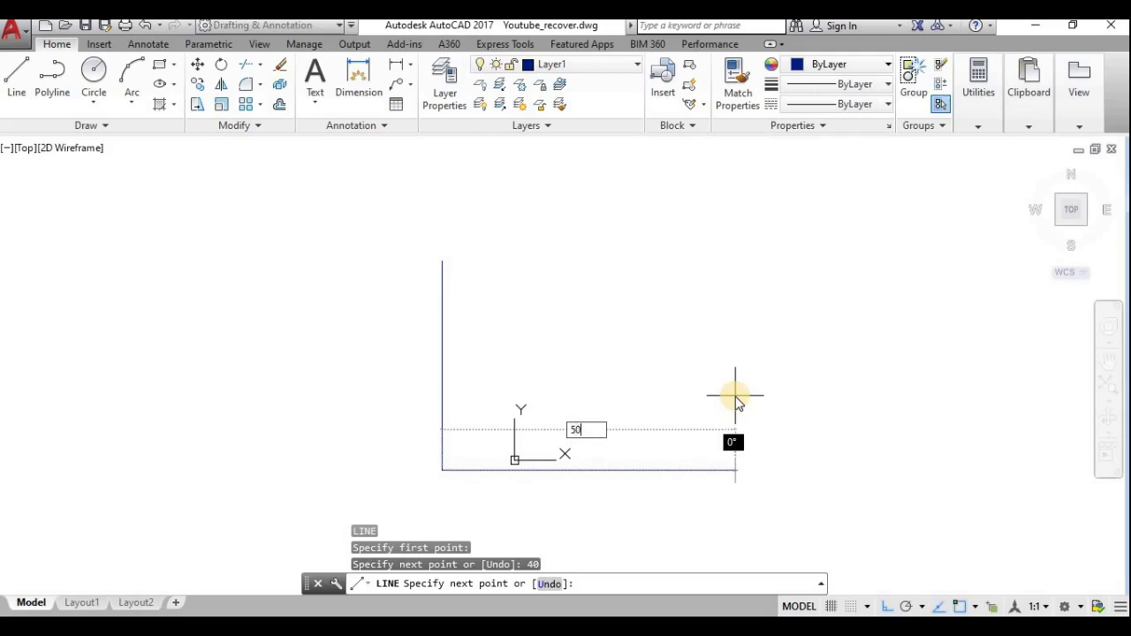
key(Return)
scroll(734, 397, down, 8)
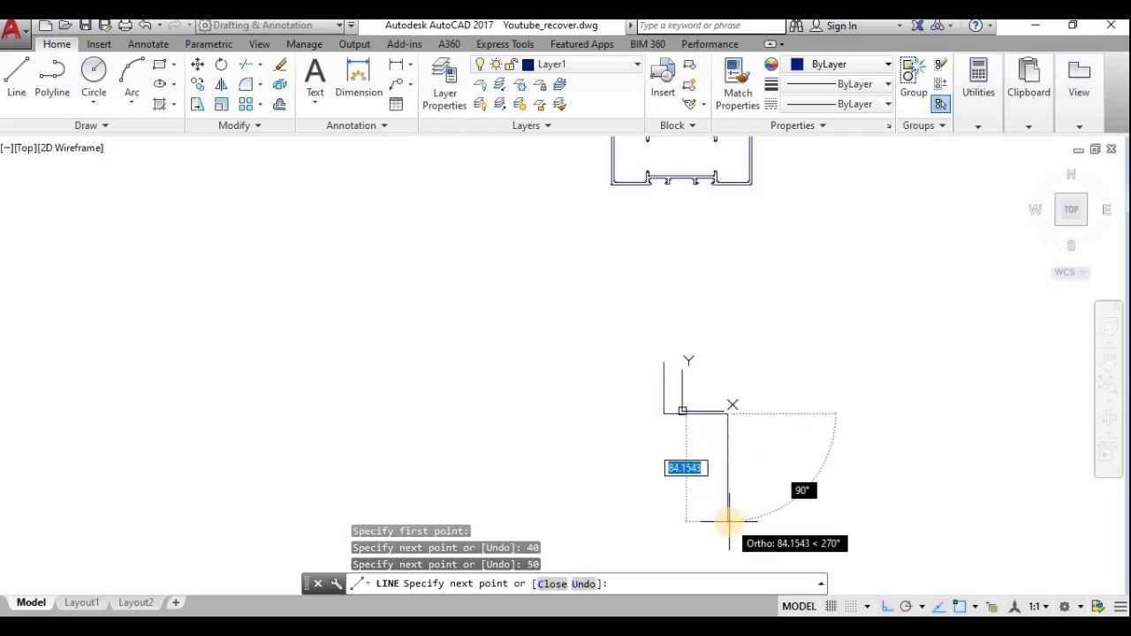
text(30)
key(Return)
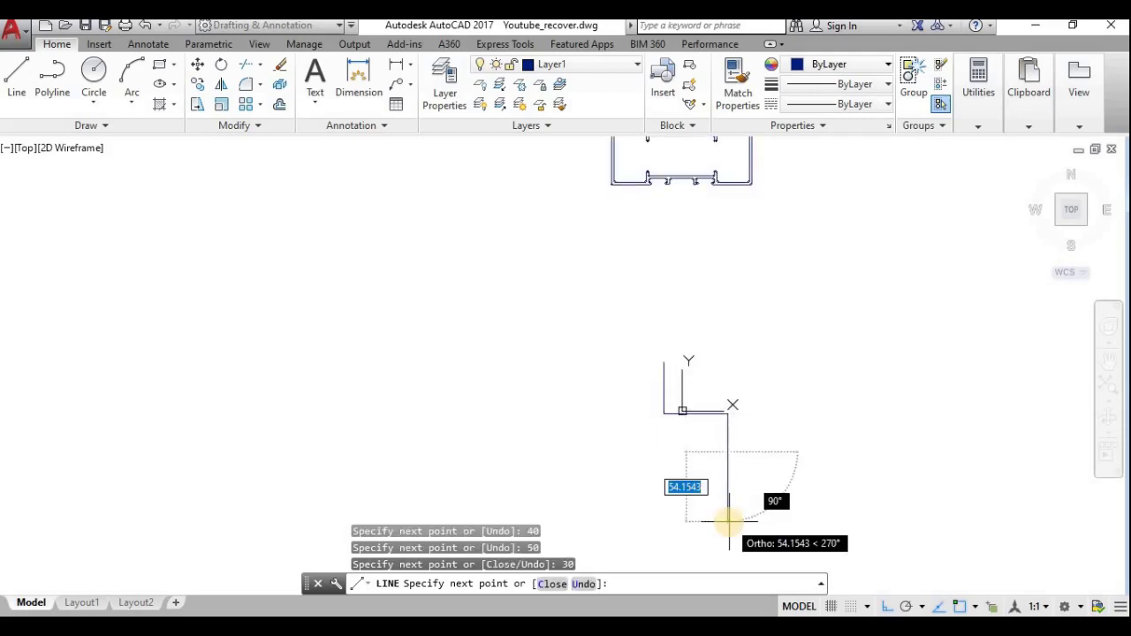
Step: Continue the outline with edges 10, 40, 50, 30 and 10, closing the Z-shape
click(728, 451)
text(1)
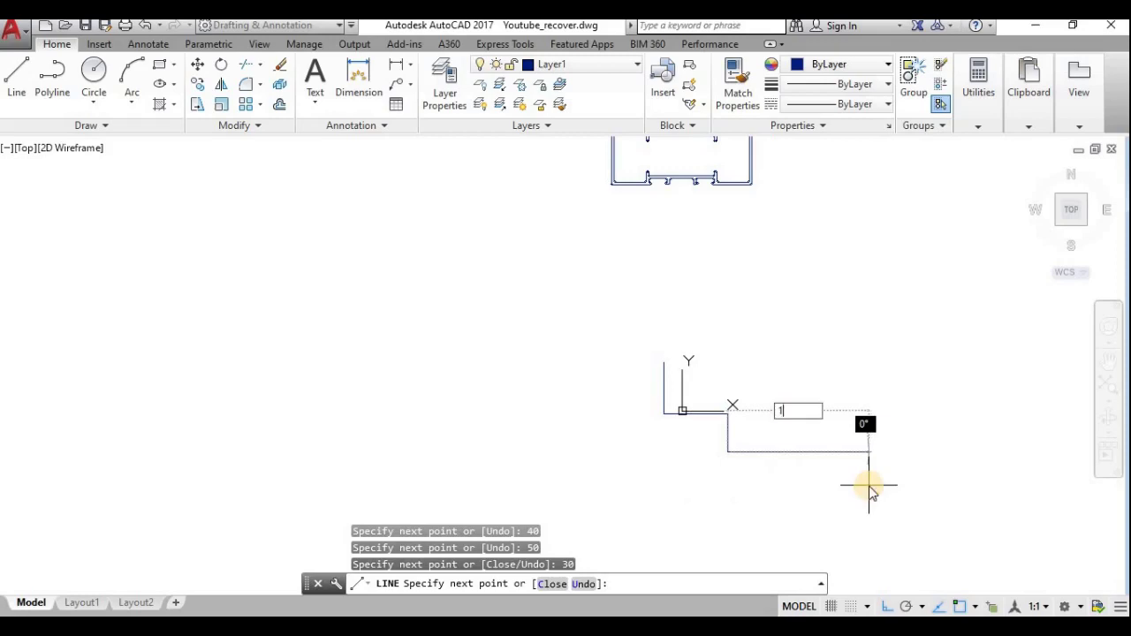
text(0)
key(Return)
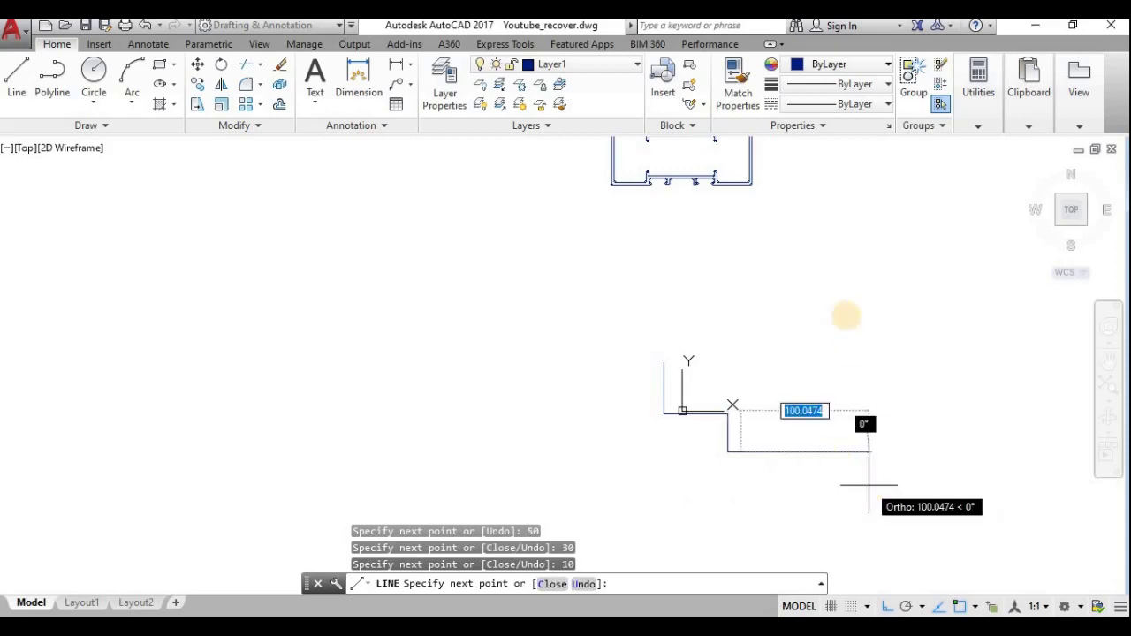
text(40)
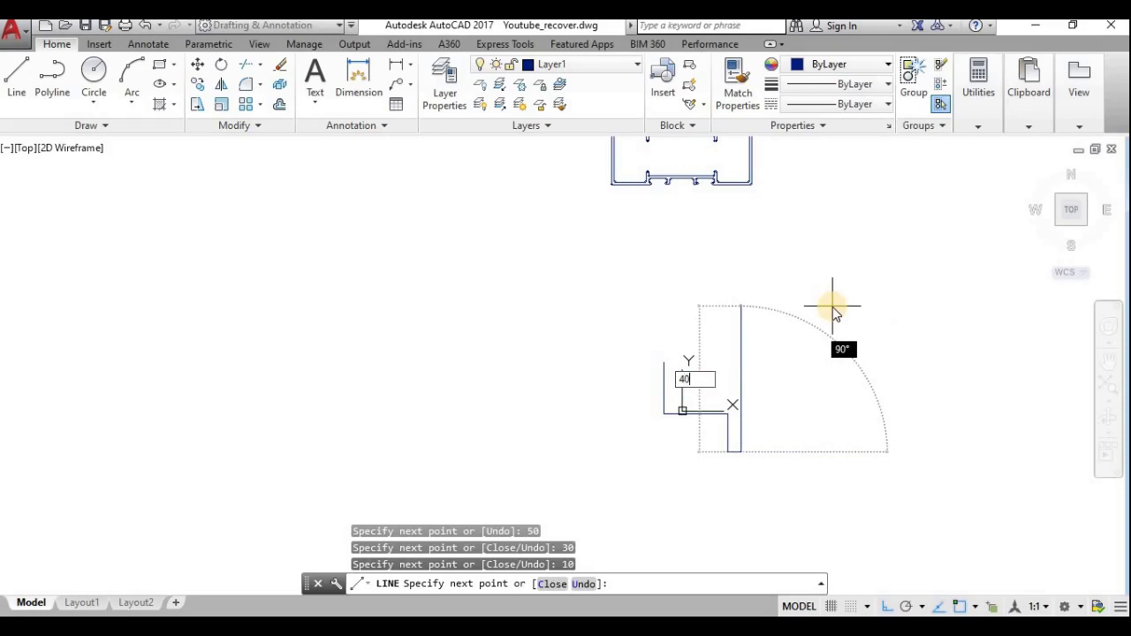
key(Return)
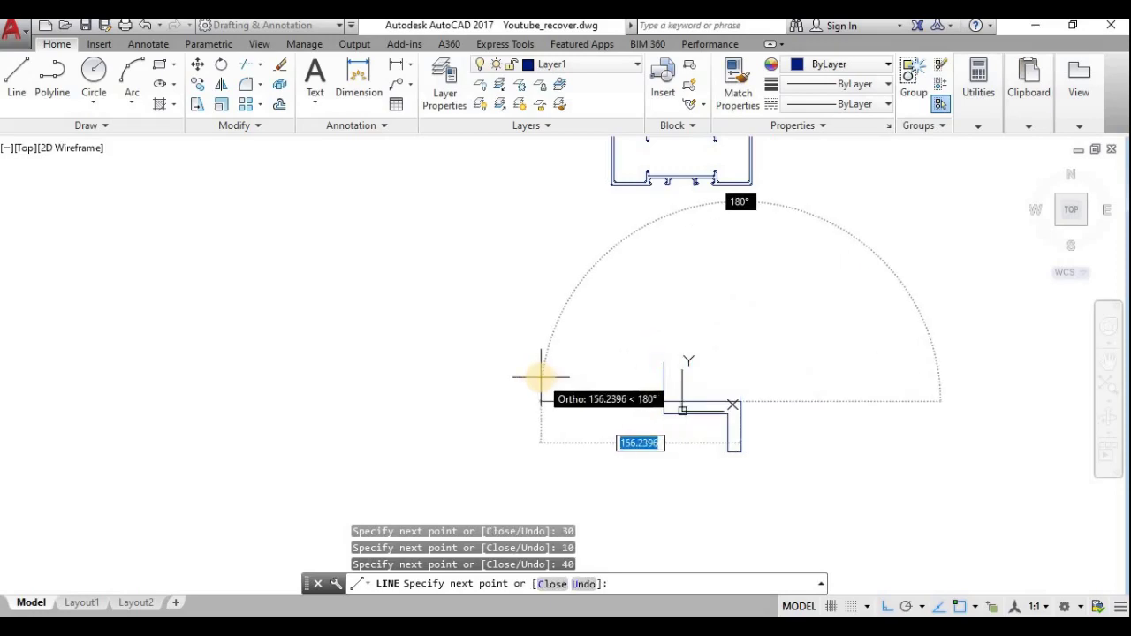
text(50)
key(Return)
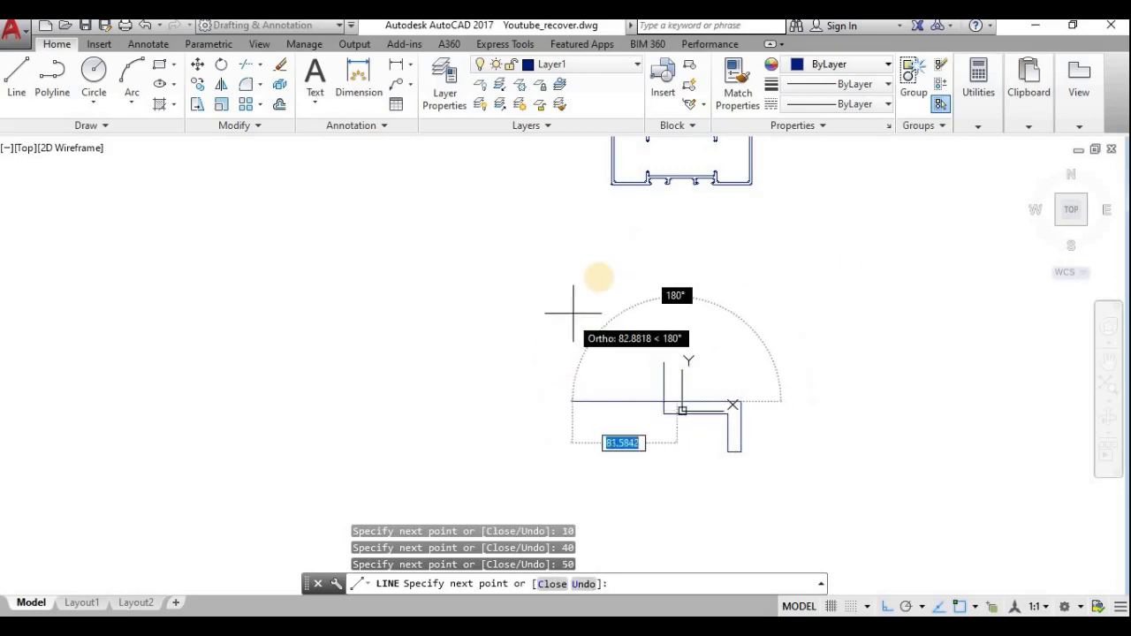
text(30)
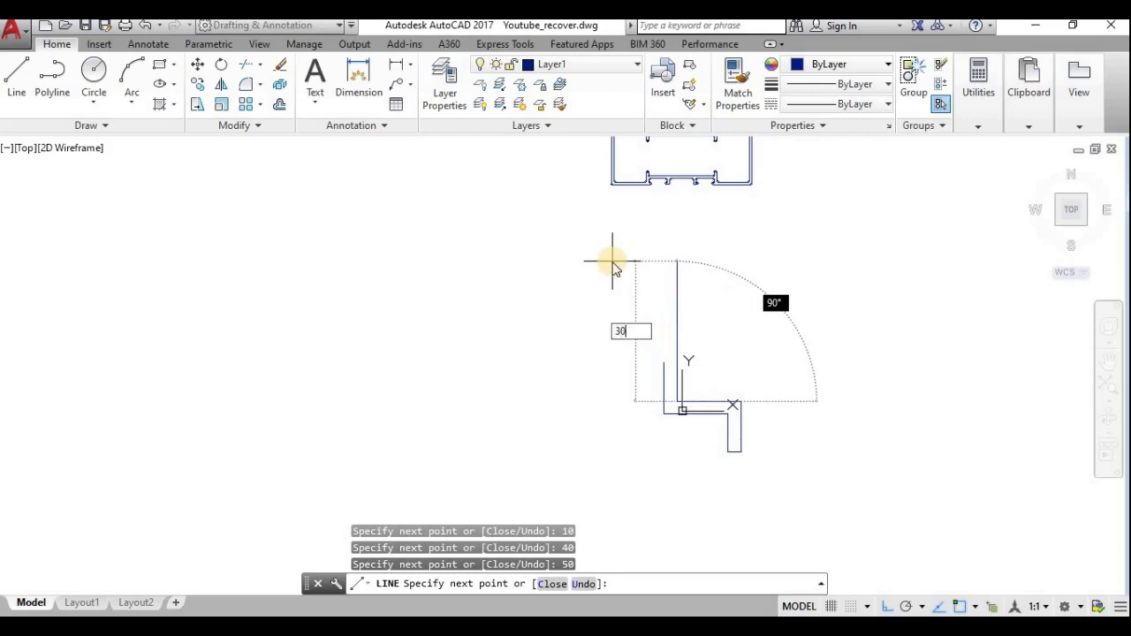
key(Return)
text(1)
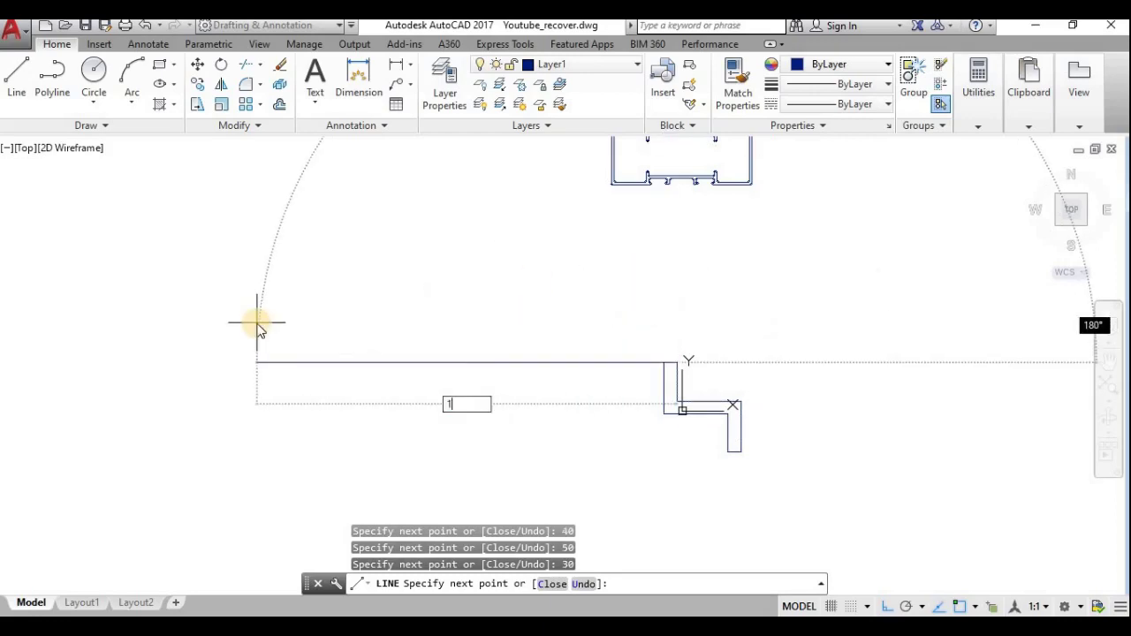
text(0)
key(Return)
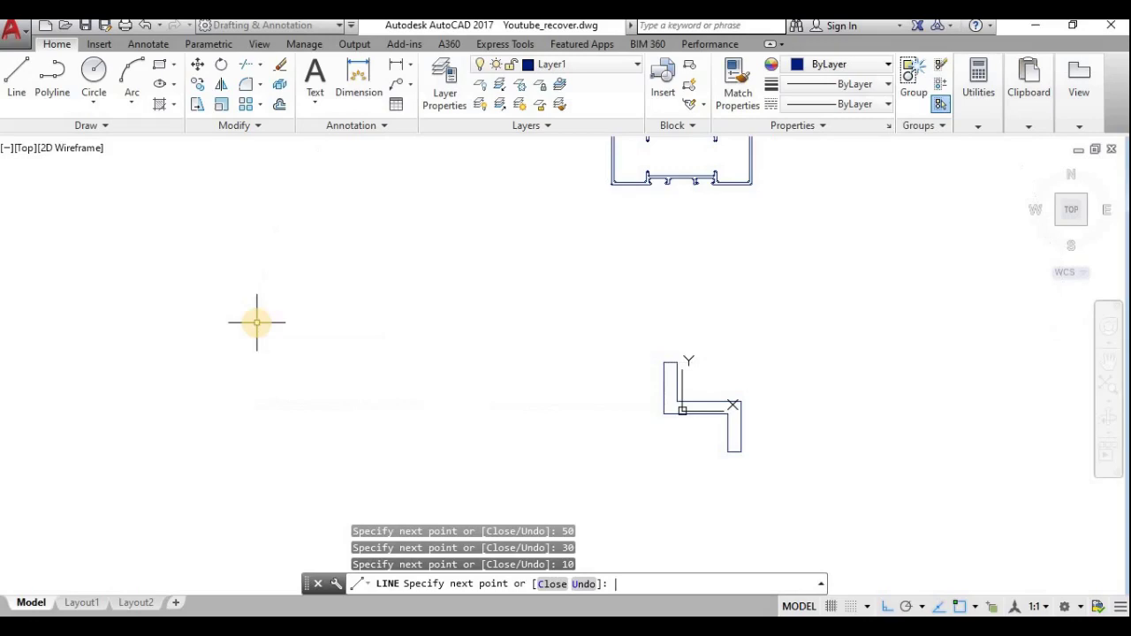
key(Return)
middle_drag(783, 460, 599, 469)
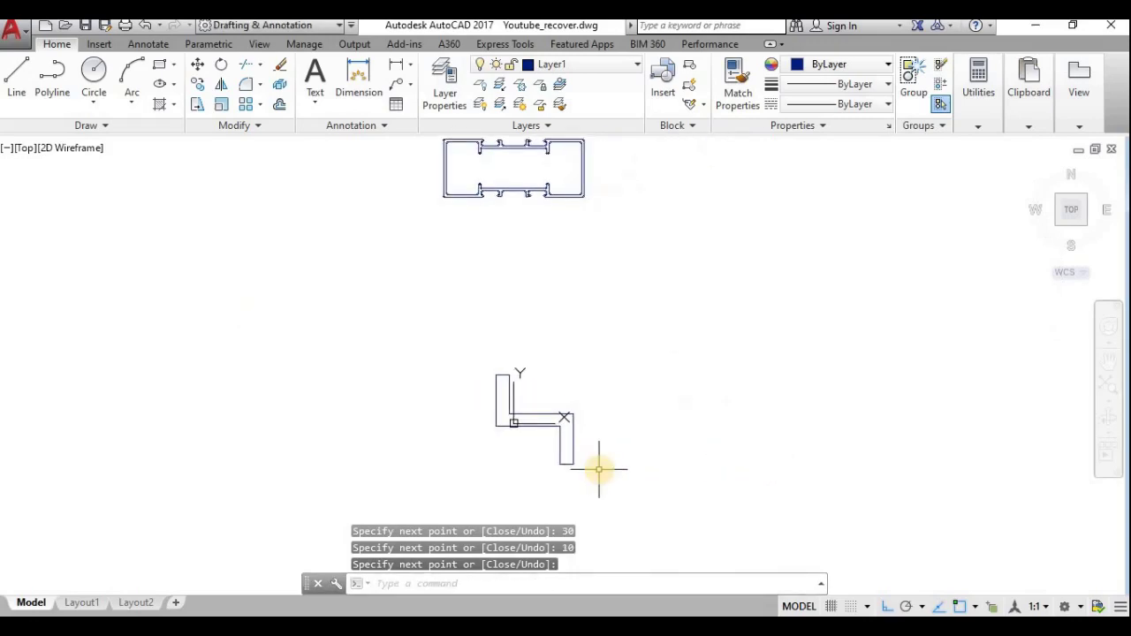
click(599, 469)
Step: Convert all 8 Z-outline lines into a single region with REGION
click(433, 347)
text(re)
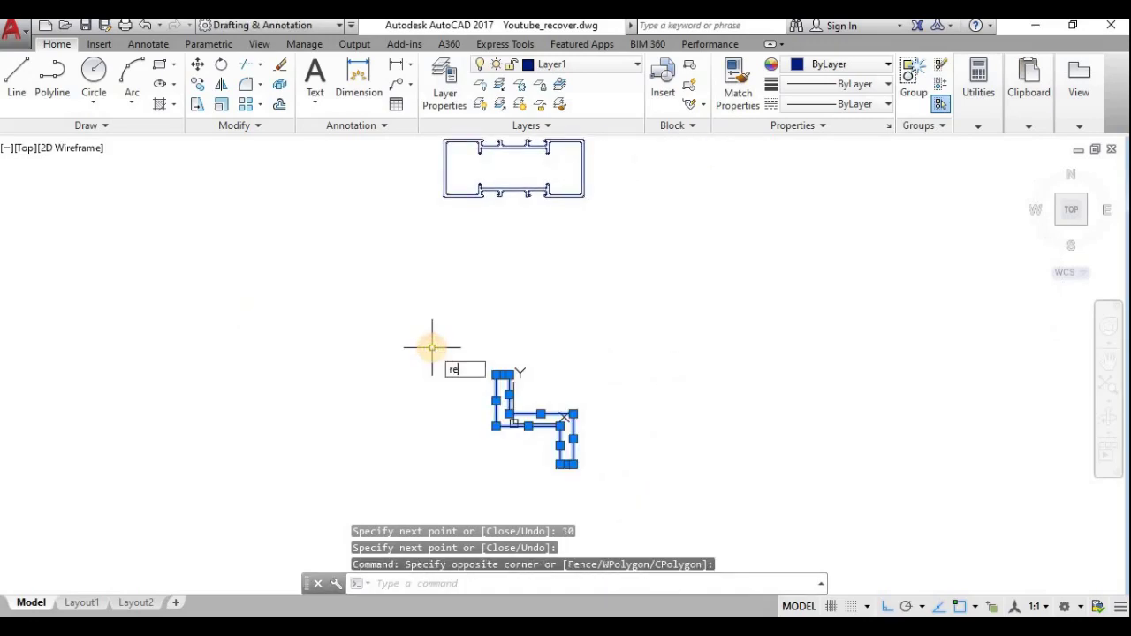
text(gion)
key(Return)
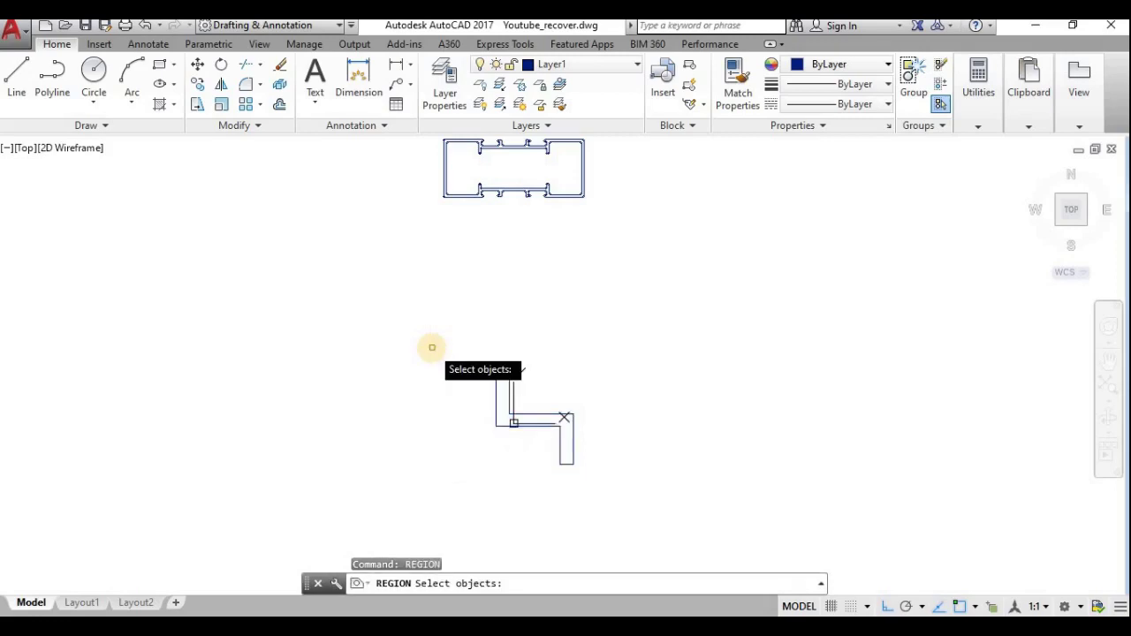
click(601, 479)
click(467, 321)
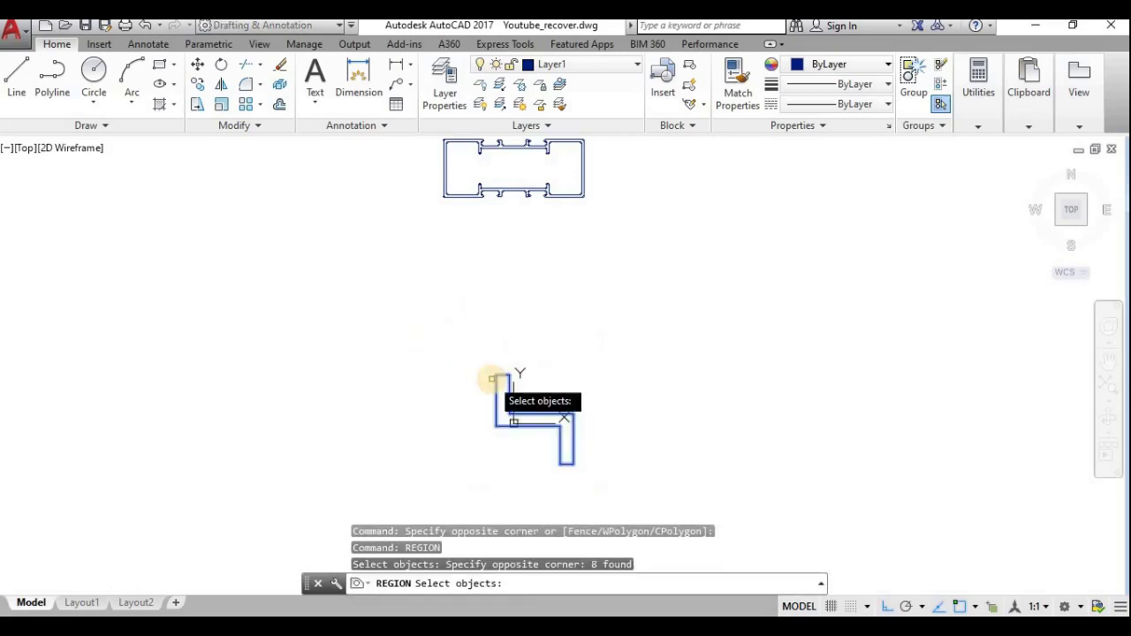
scroll(491, 379, up, 2)
scroll(491, 378, up, 2)
key(Return)
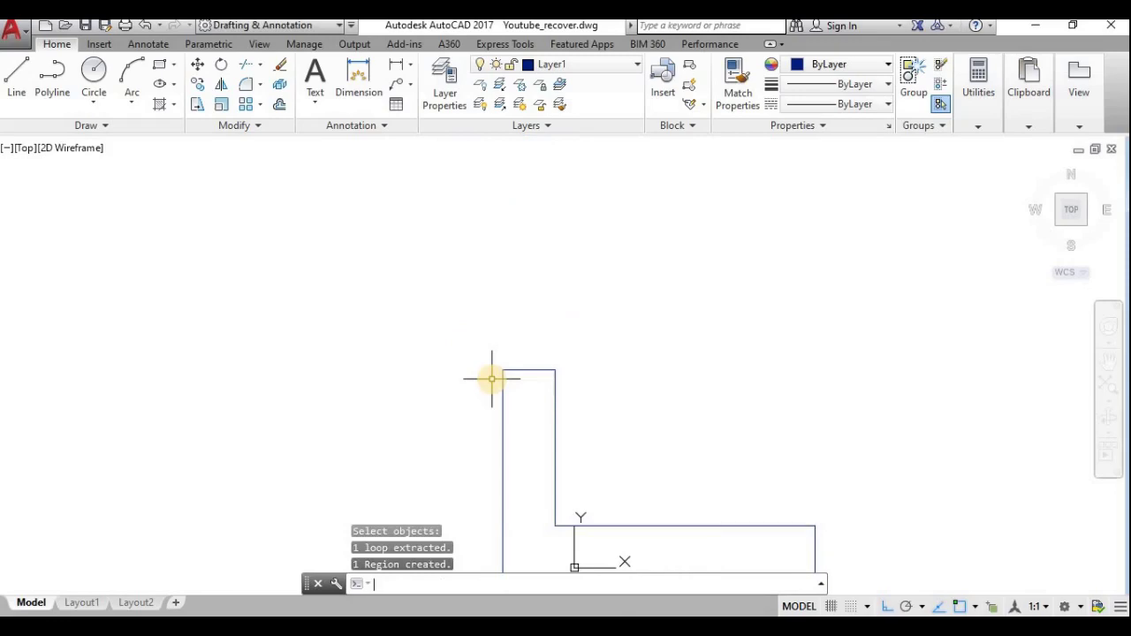
Step: Select the new Z-shaped region and start MASSPROP on it
scroll(492, 379, down, 2)
mouse_move(583, 485)
middle_down()
mouse_move(533, 406)
mouse_move(498, 414)
middle_up()
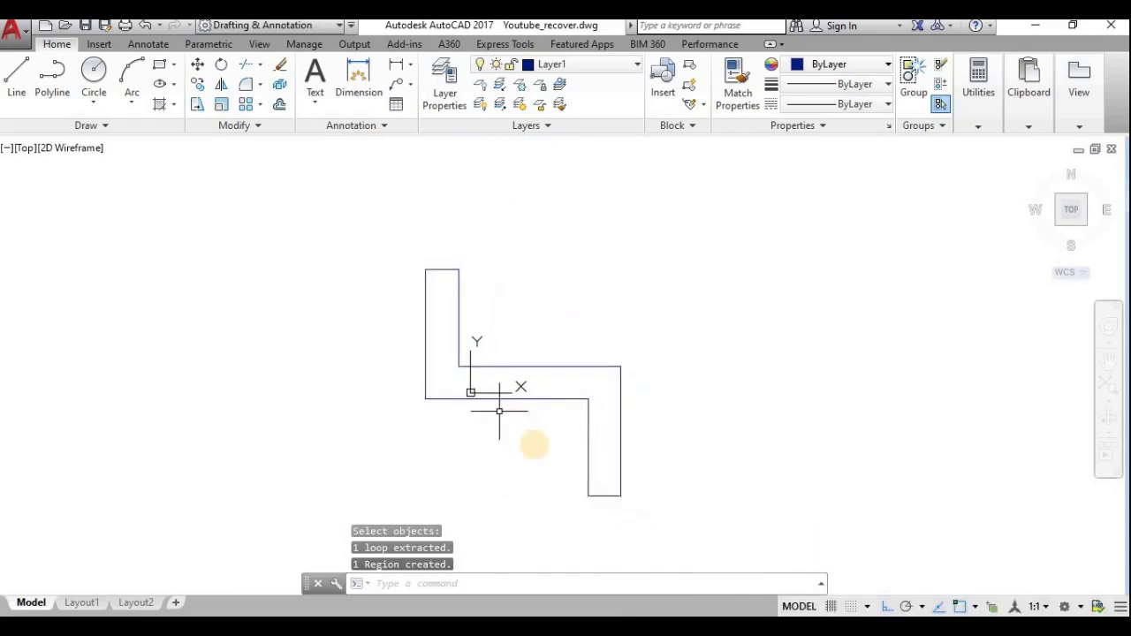
click(622, 447)
text(LI)
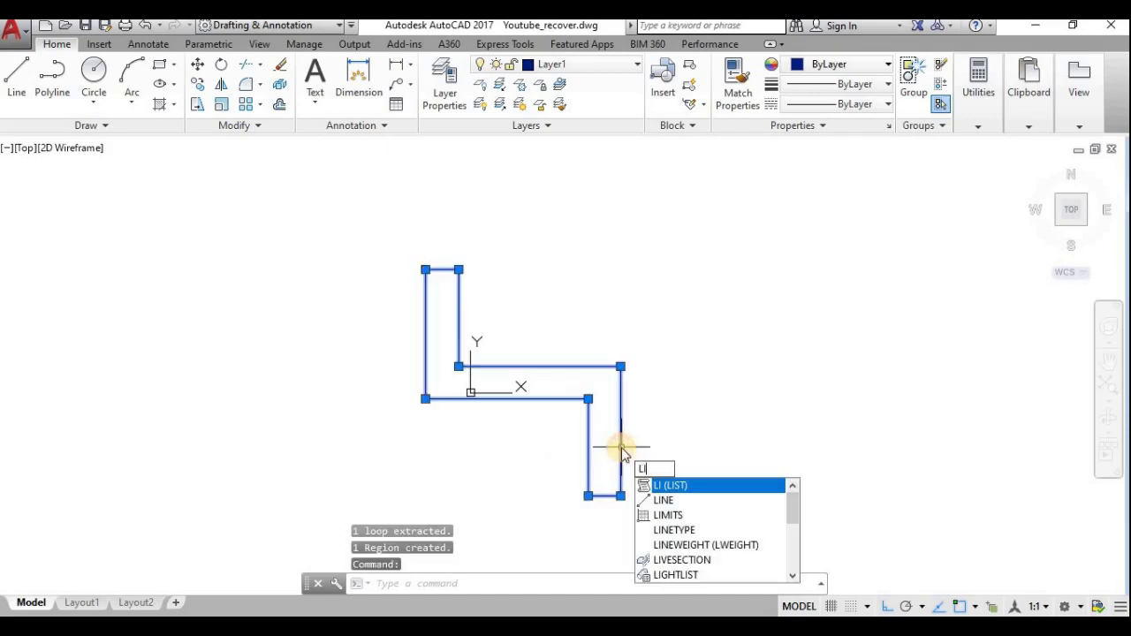
key(BackSpace)
key(BackSpace)
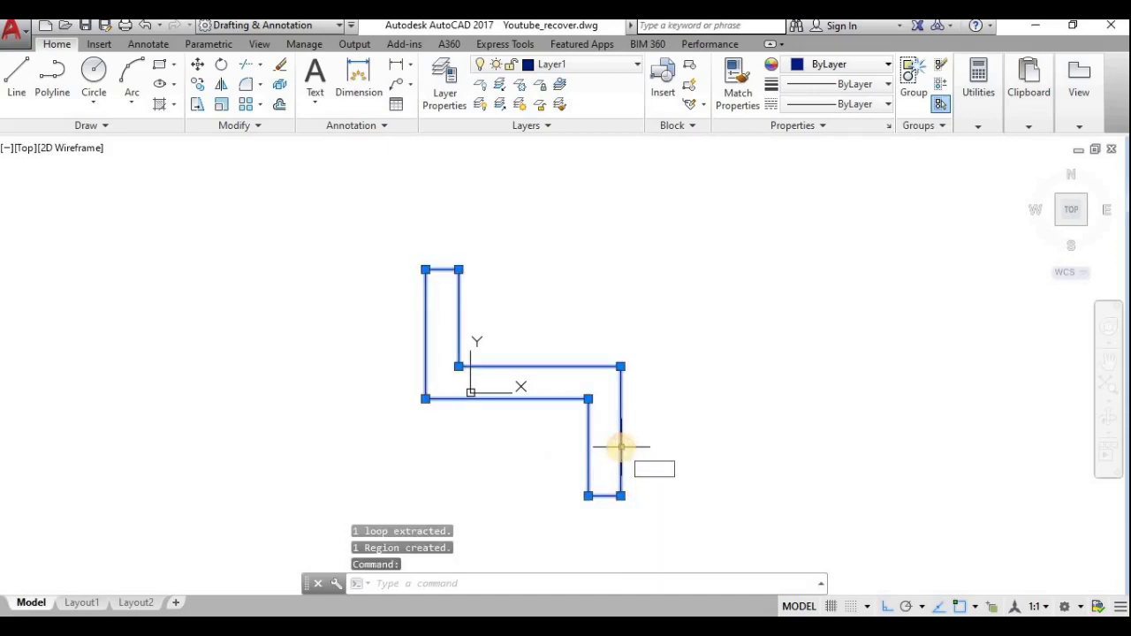
text(mass)
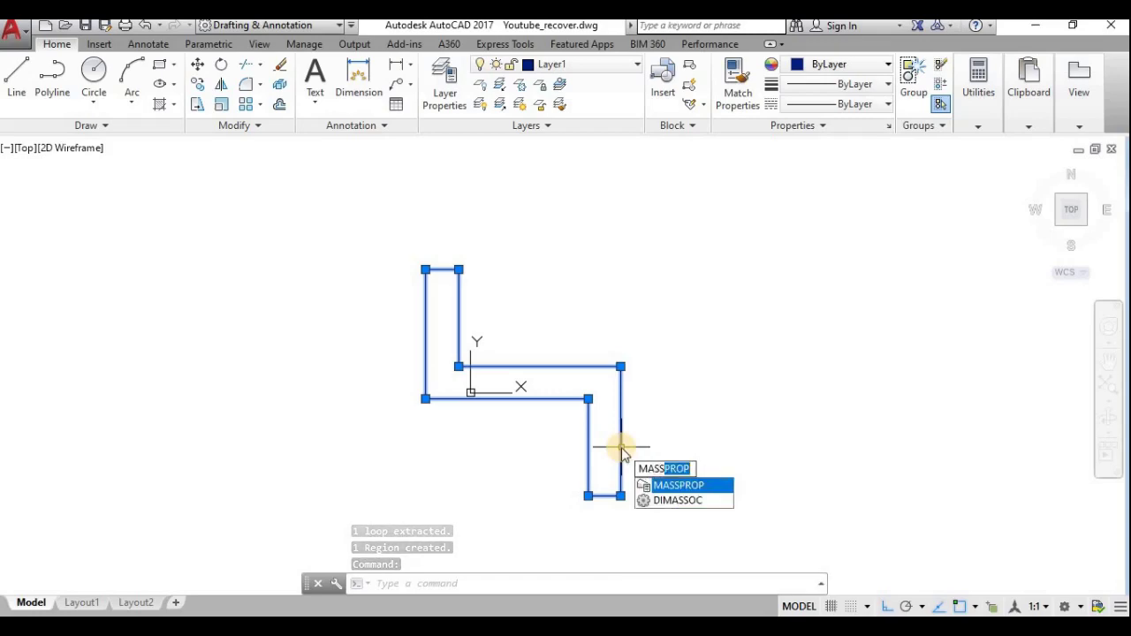
key(Return)
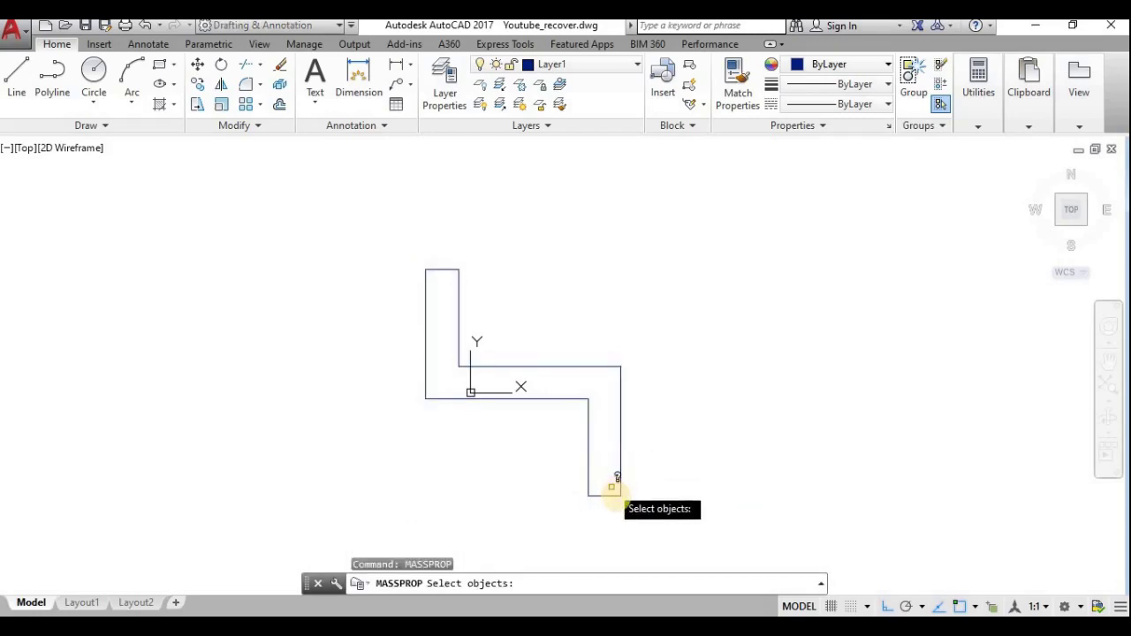
Step: Report the region's mass properties and copy its centroid X value 16.2563, without writing a file
click(622, 487)
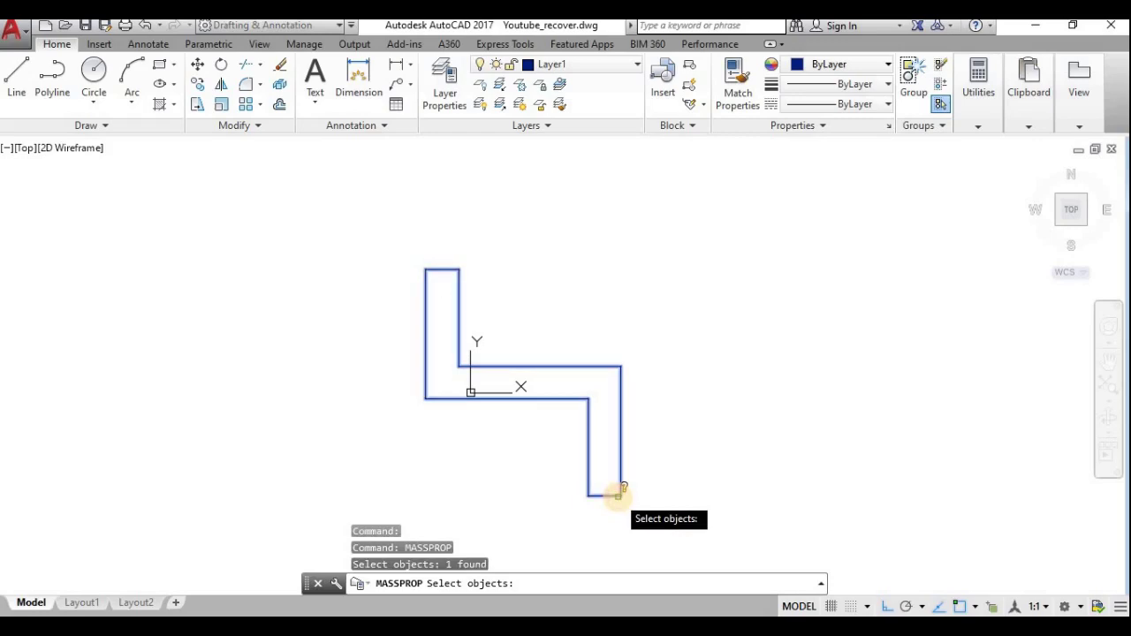
key(Return)
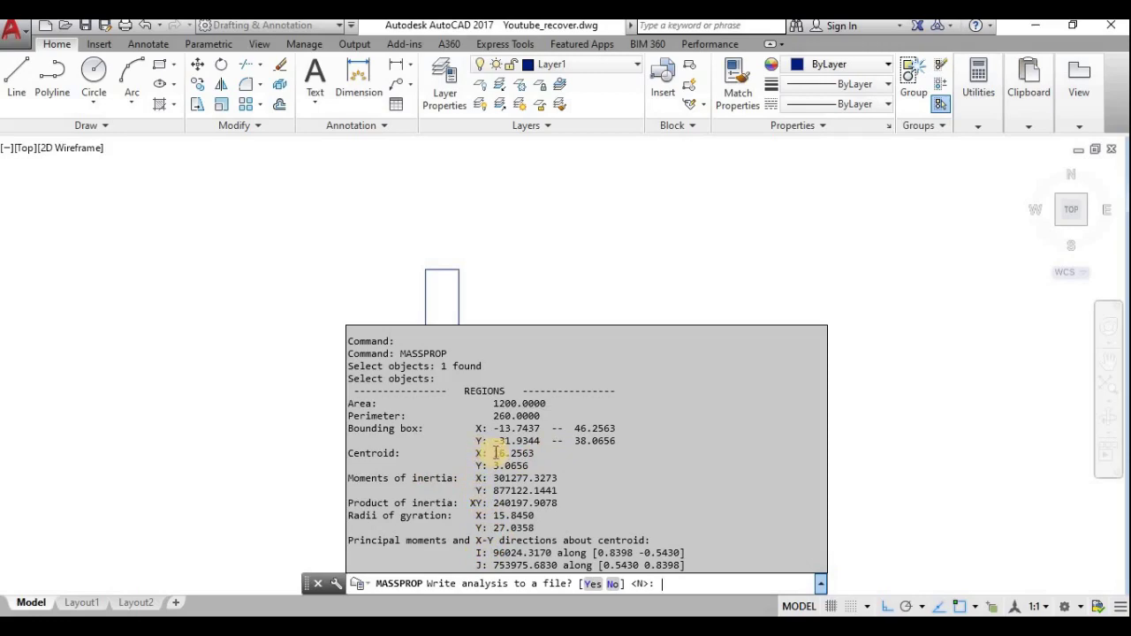
drag(495, 452, 537, 453)
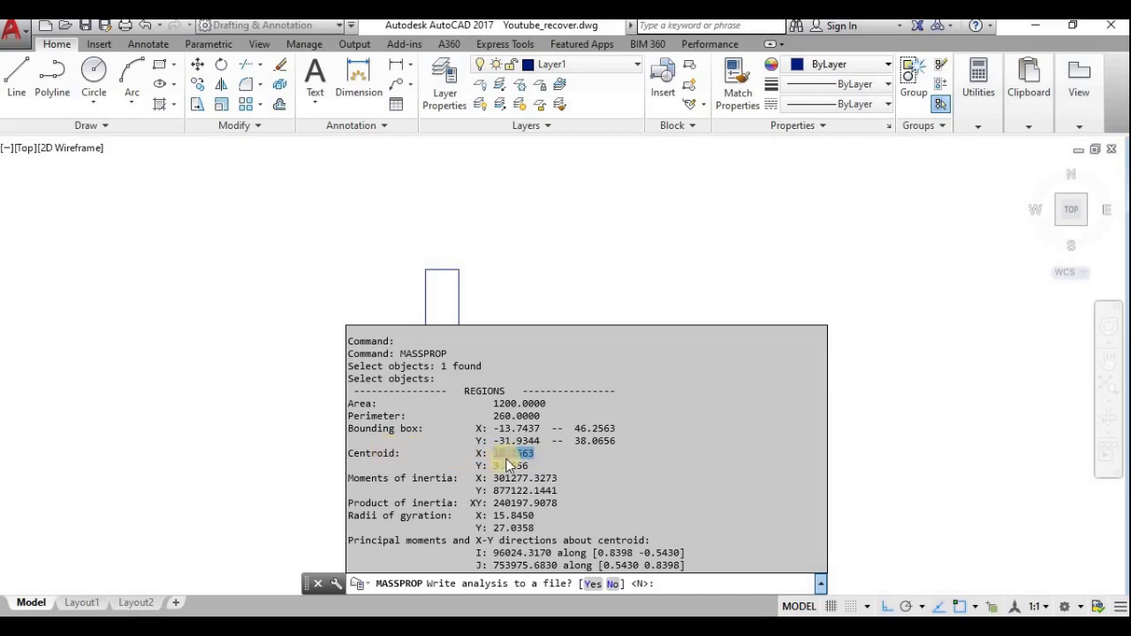
right_click(514, 450)
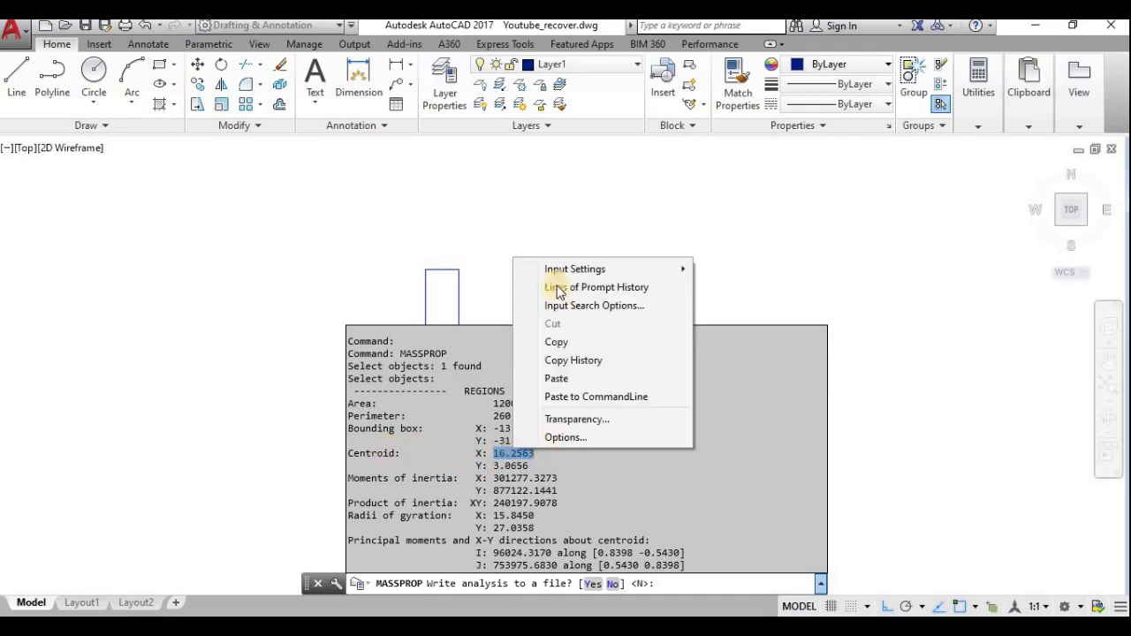
click(570, 345)
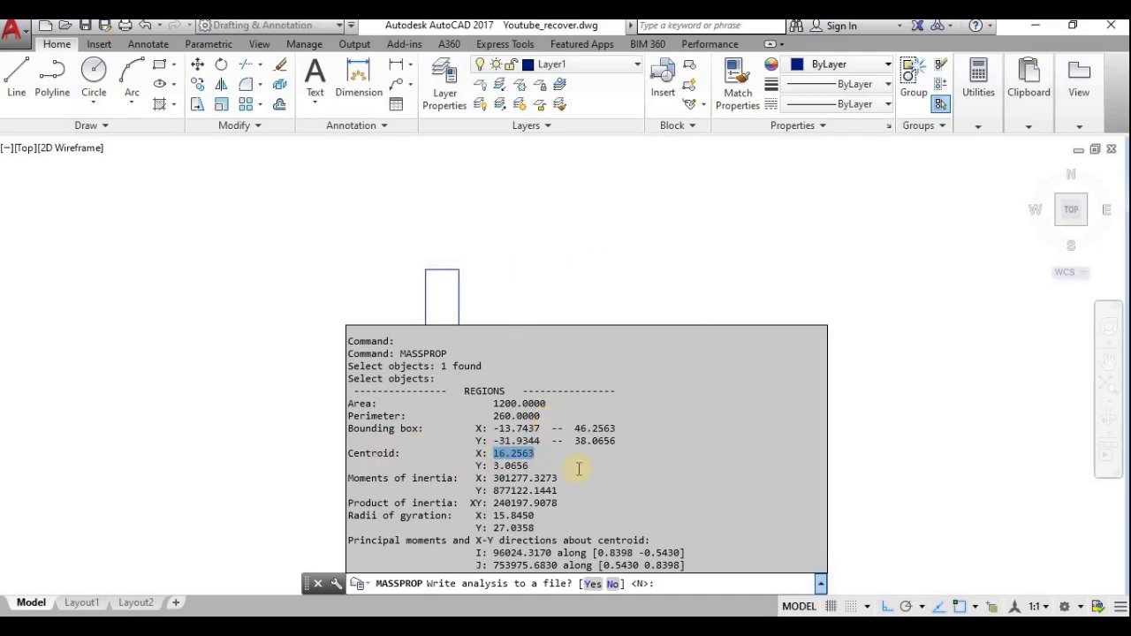
click(664, 580)
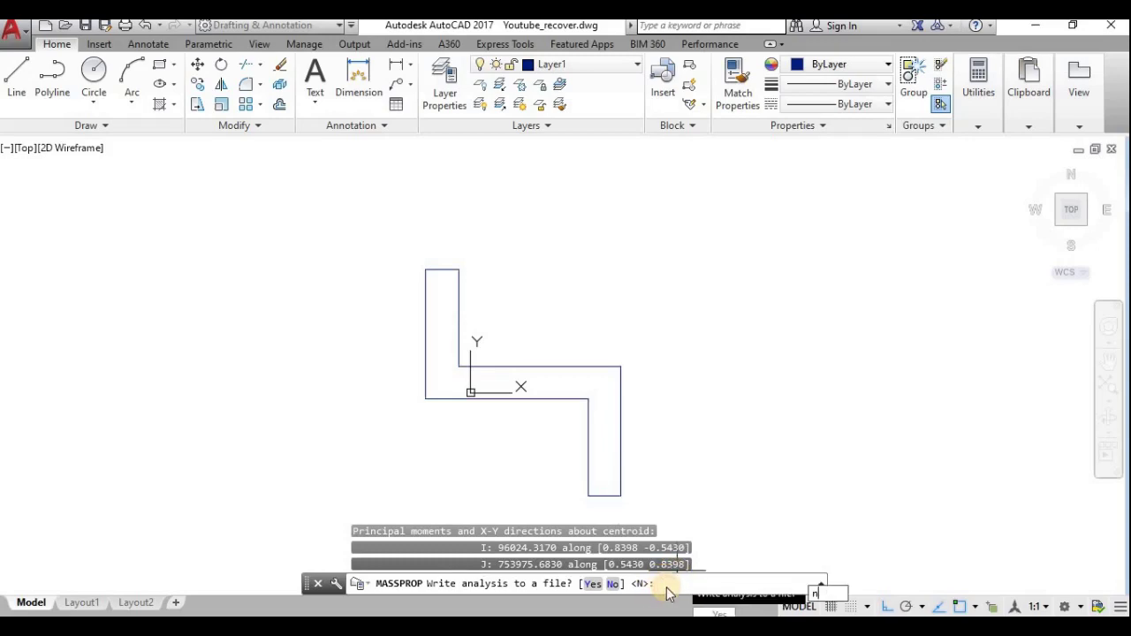
text(n)
key(Return)
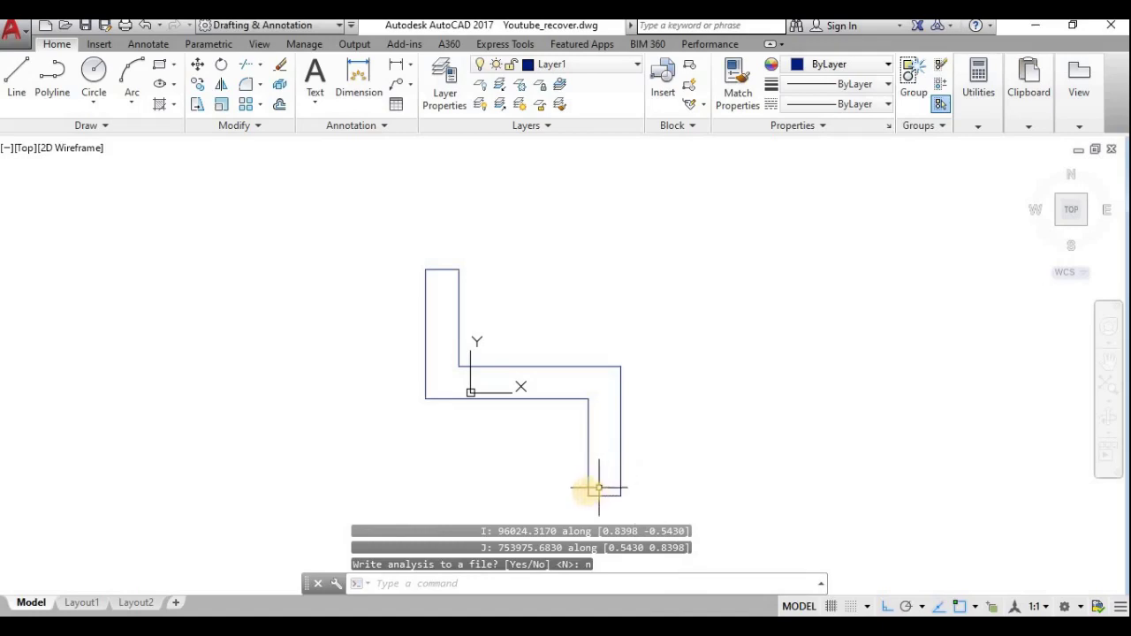
Step: Move the Z region 16.2563 units left by pasting the copied centroid X distance
click(589, 488)
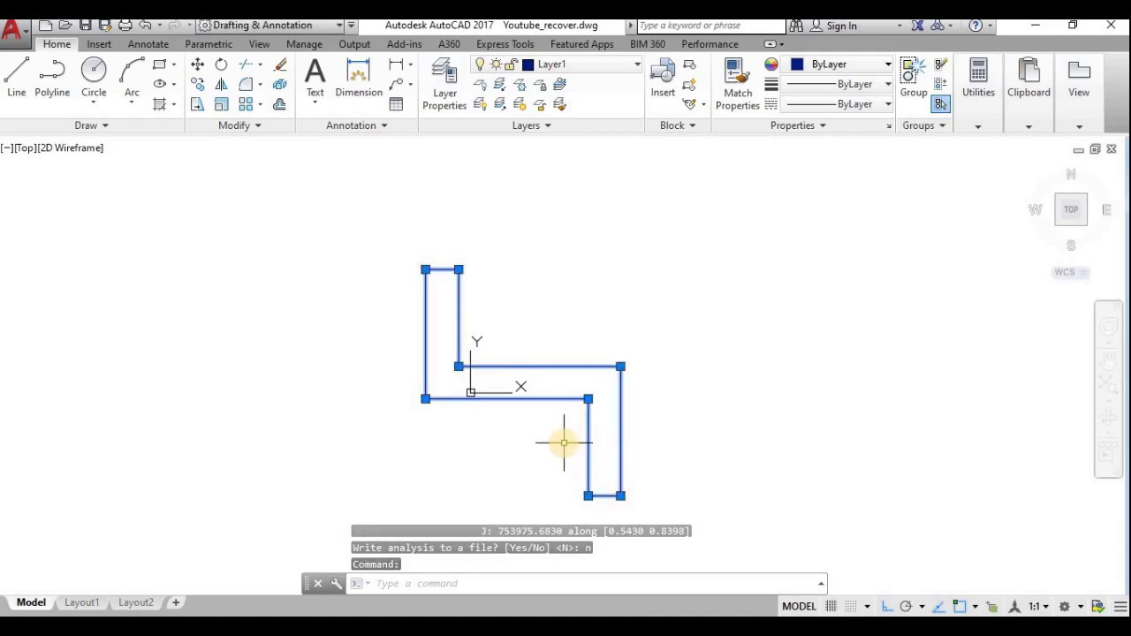
text(m)
key(Return)
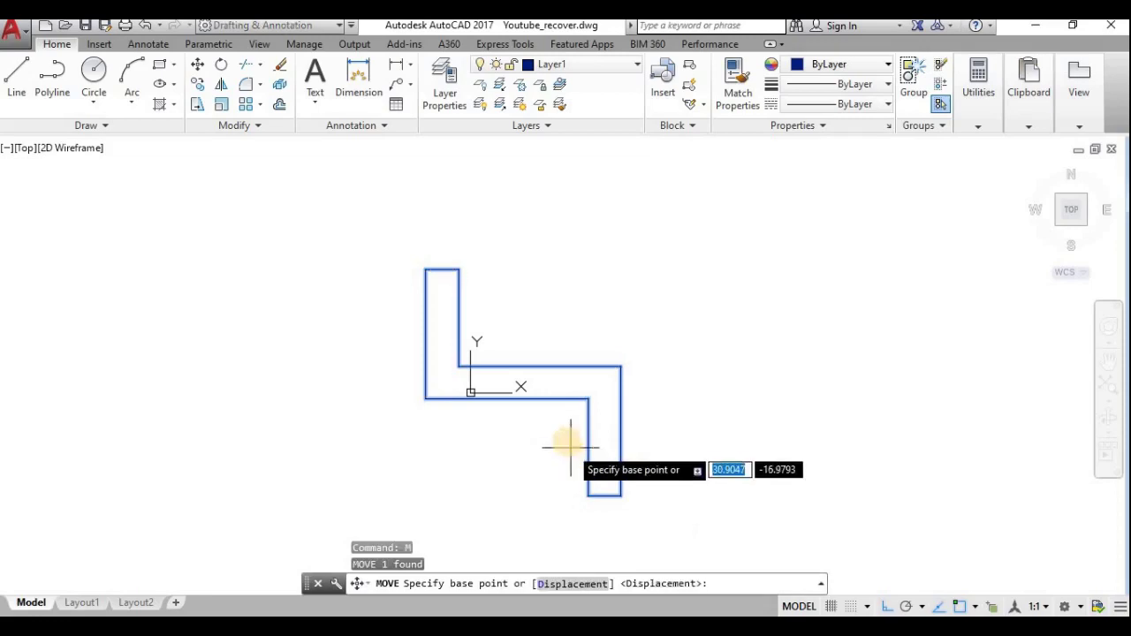
click(508, 400)
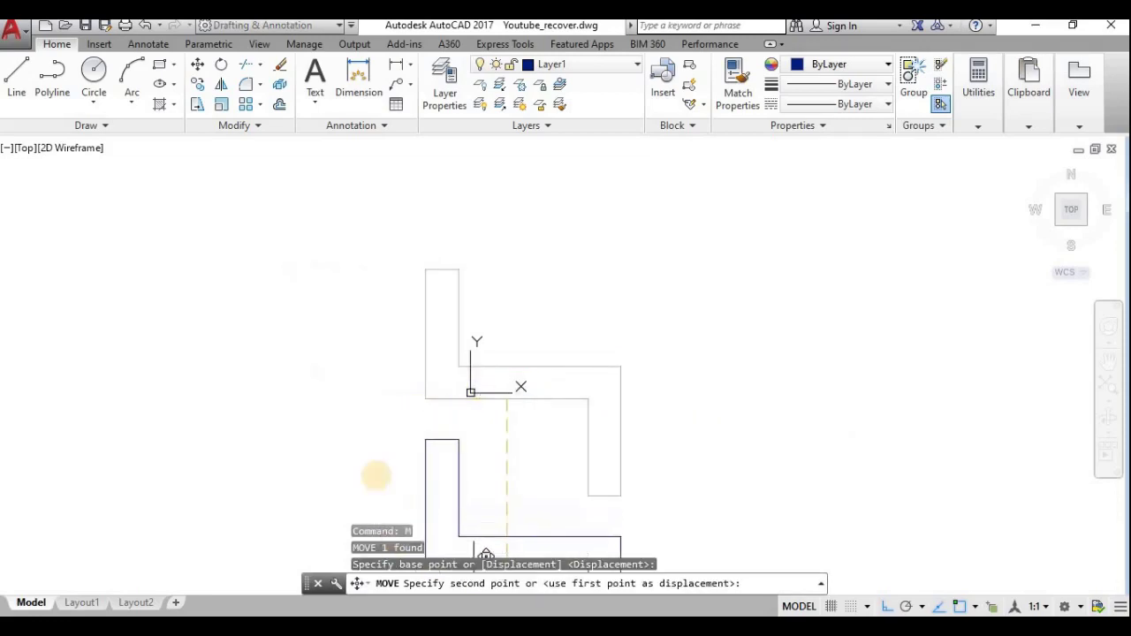
click(756, 579)
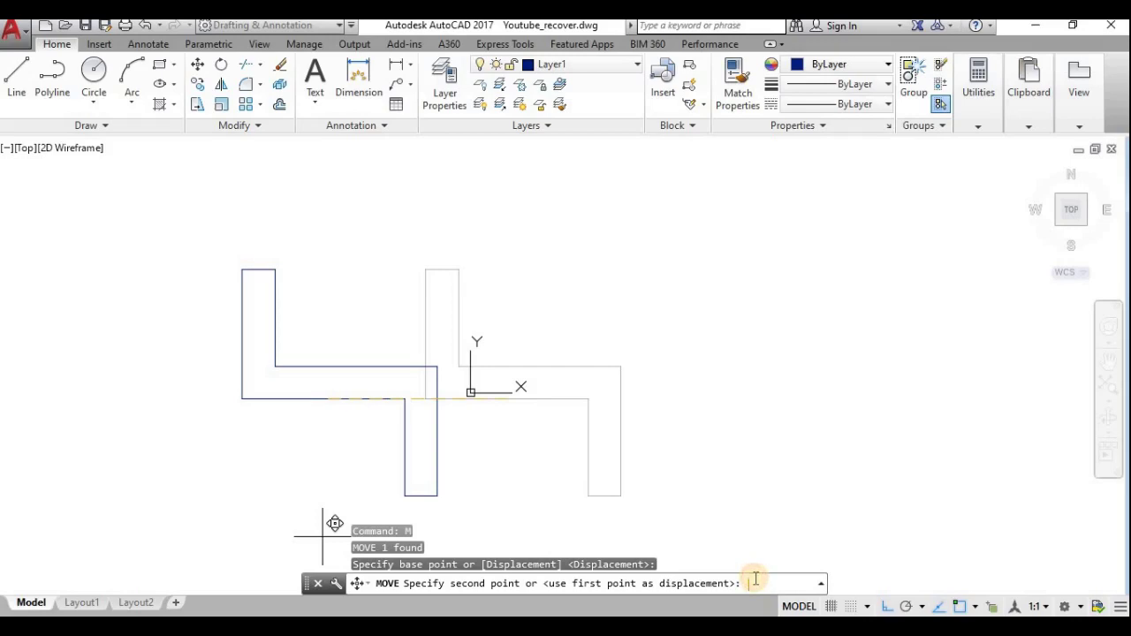
key(ctrl+v)
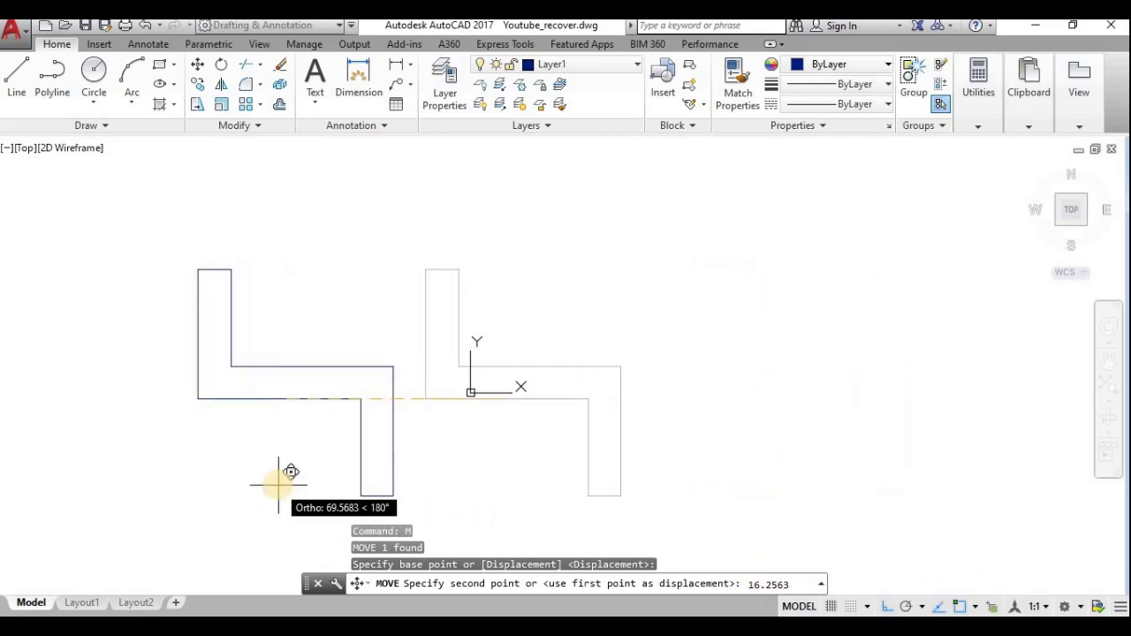
key(Return)
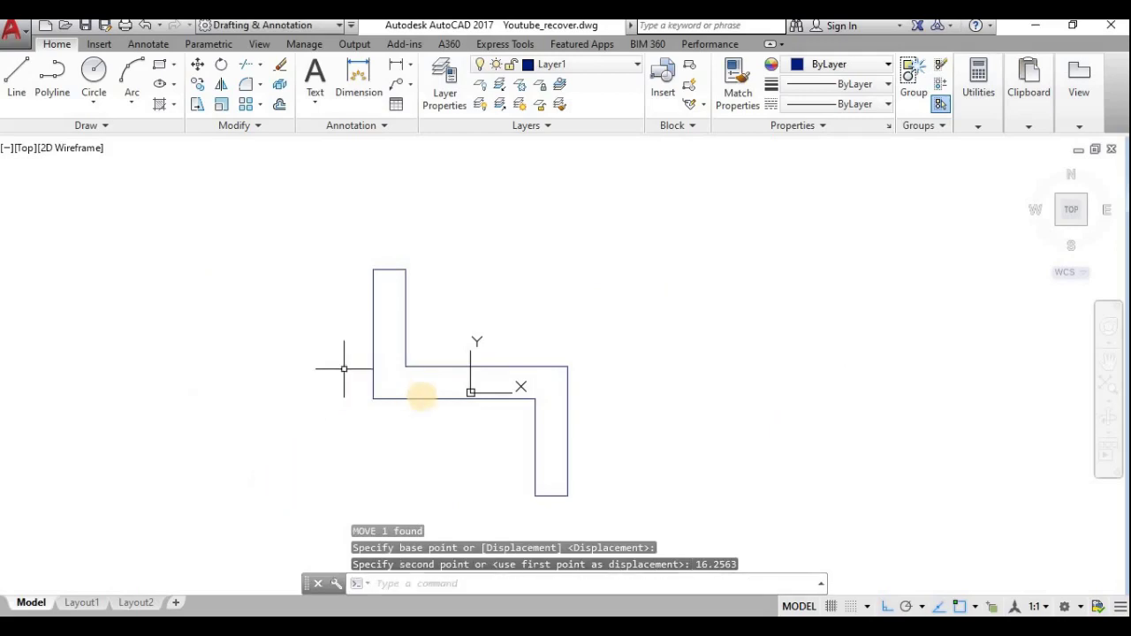
click(452, 398)
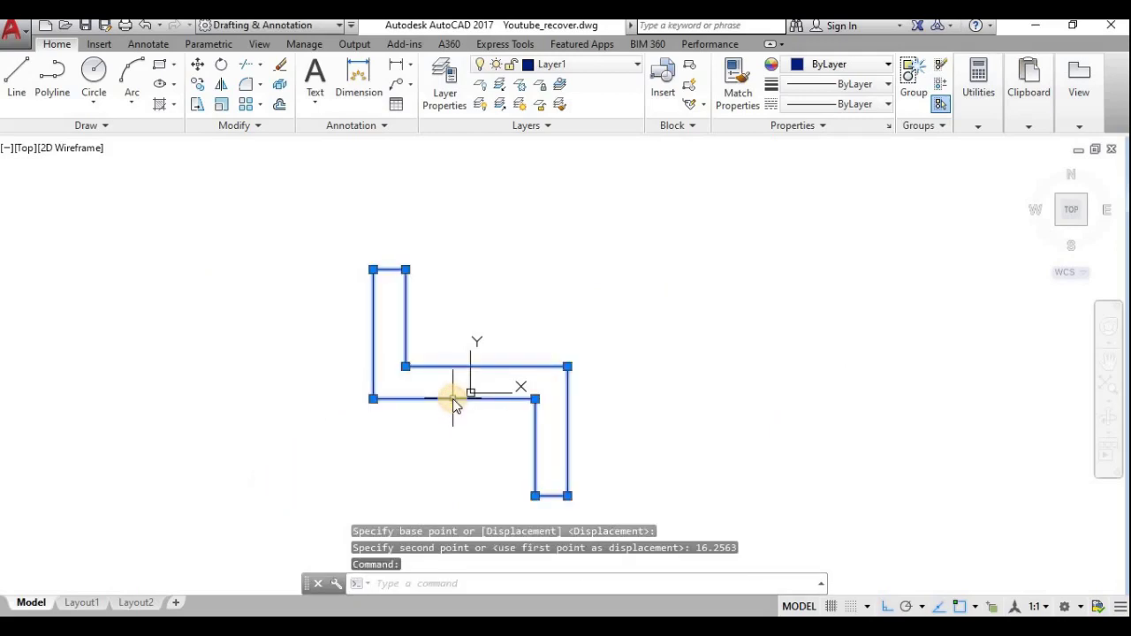
Step: Rerun MASSPROP on the moved region and copy its new centroid Y value 3.0656
text(Mass)
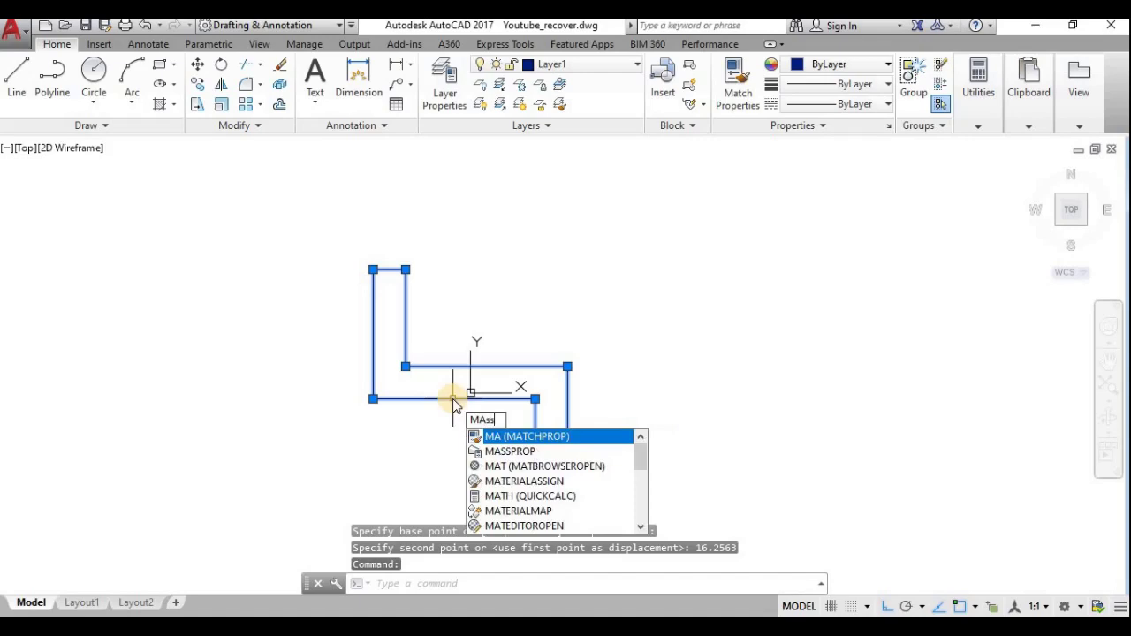
click(536, 433)
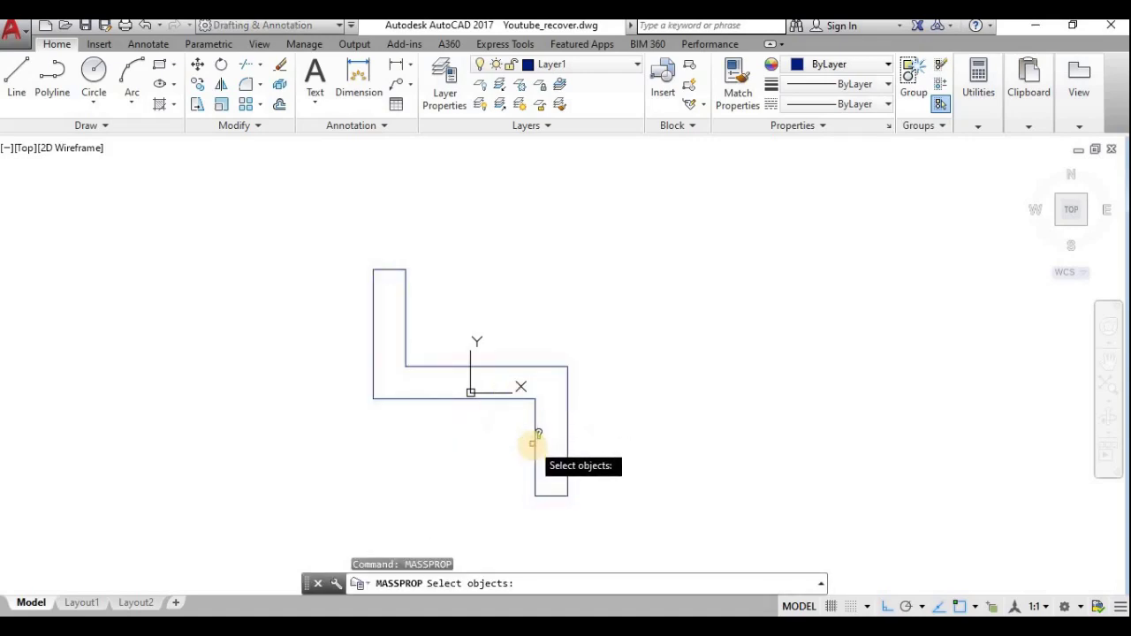
click(535, 450)
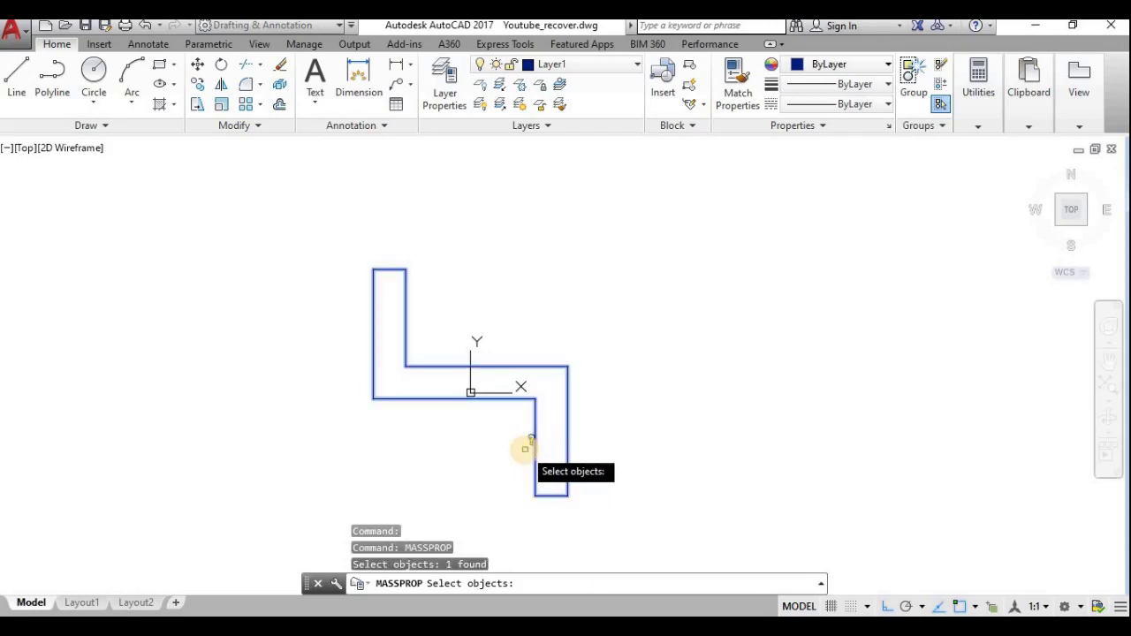
key(Return)
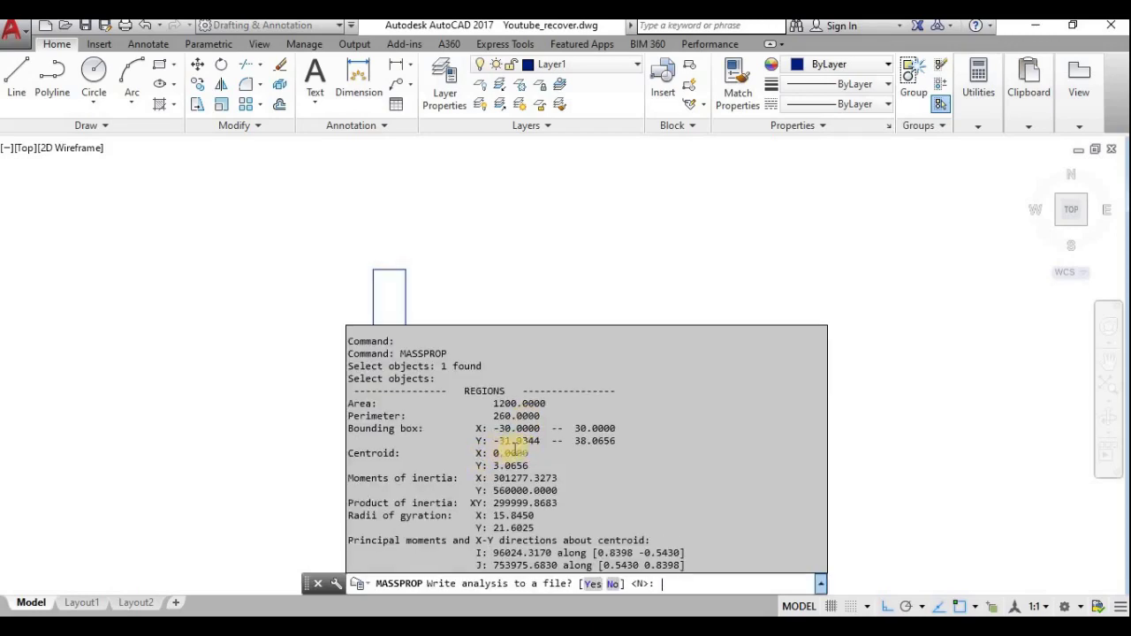
double_click(497, 466)
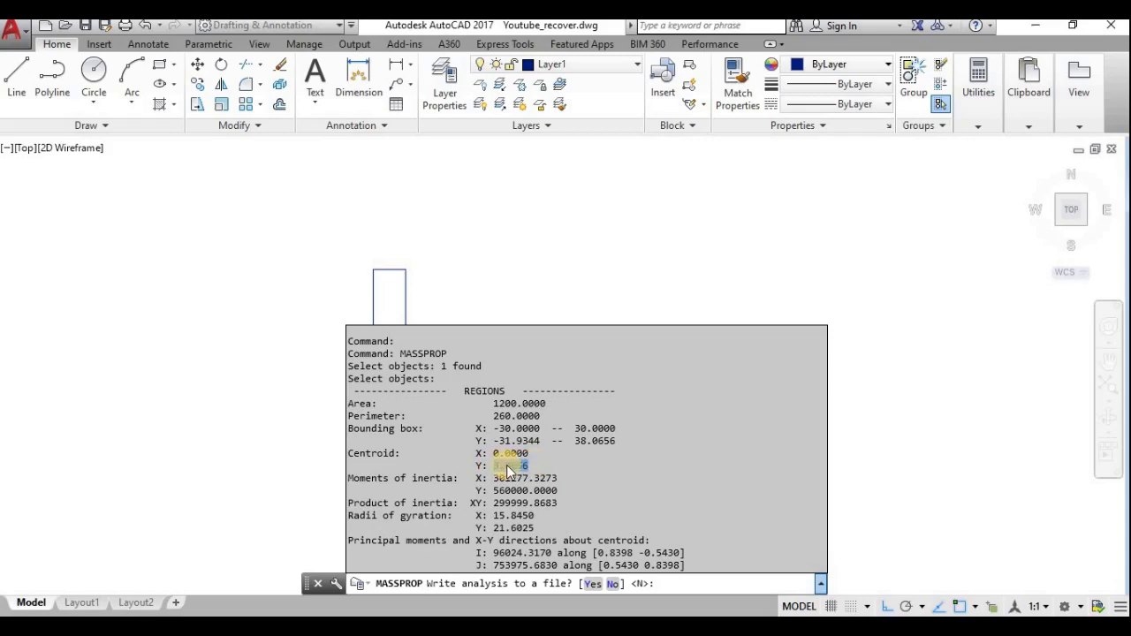
right_click(509, 470)
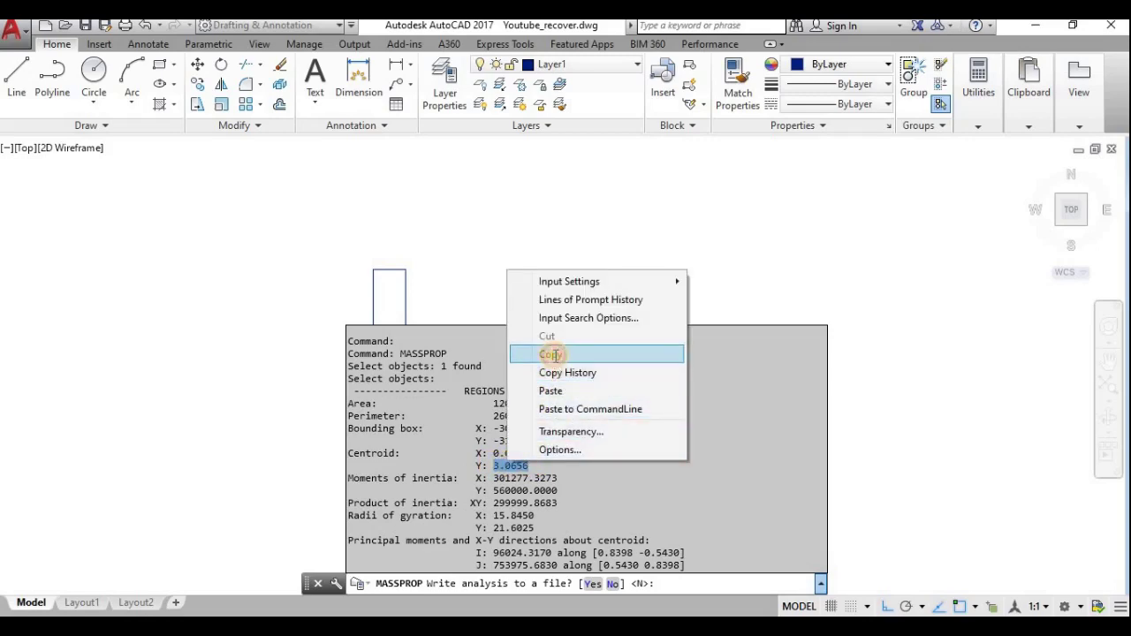
click(551, 354)
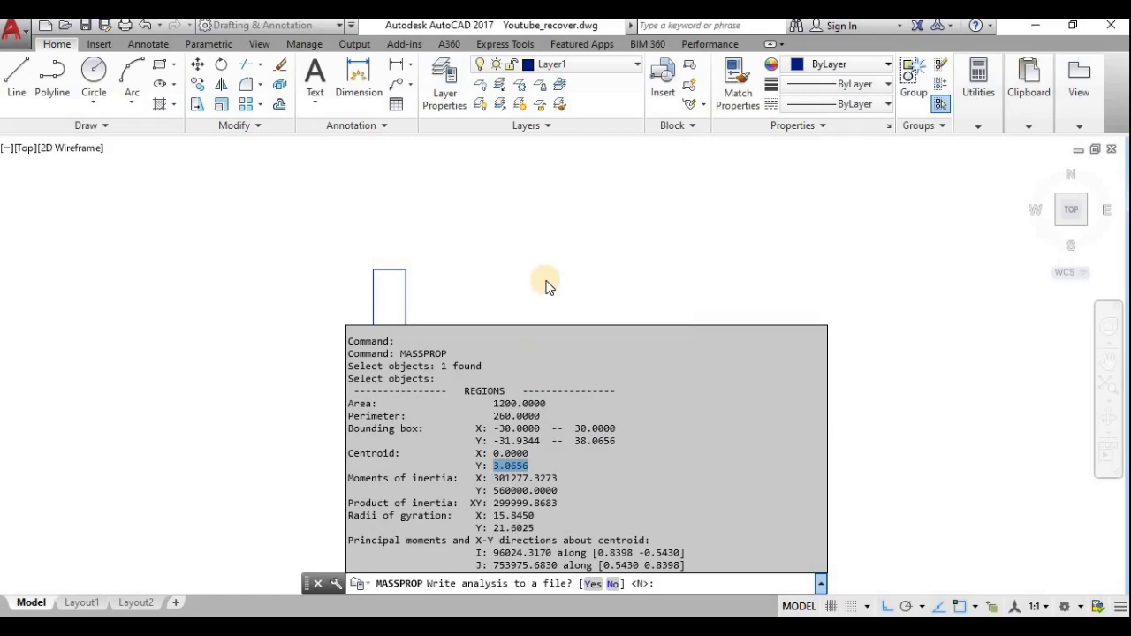
Step: Move the outline 3.0656 units down so its centroid lands on the origin
key(Return)
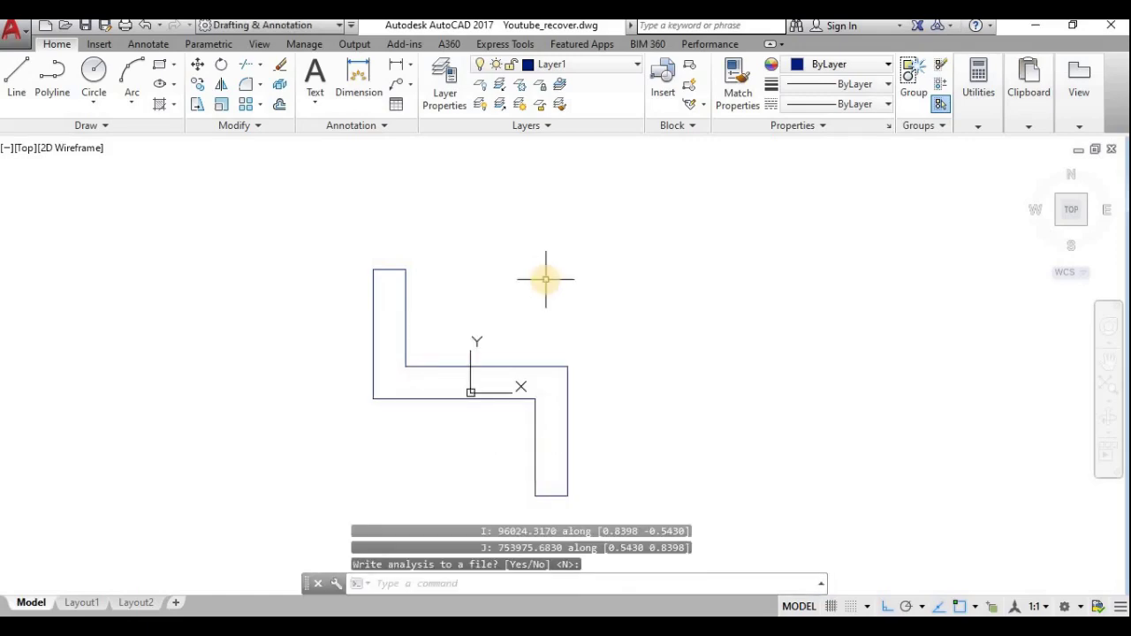
click(536, 407)
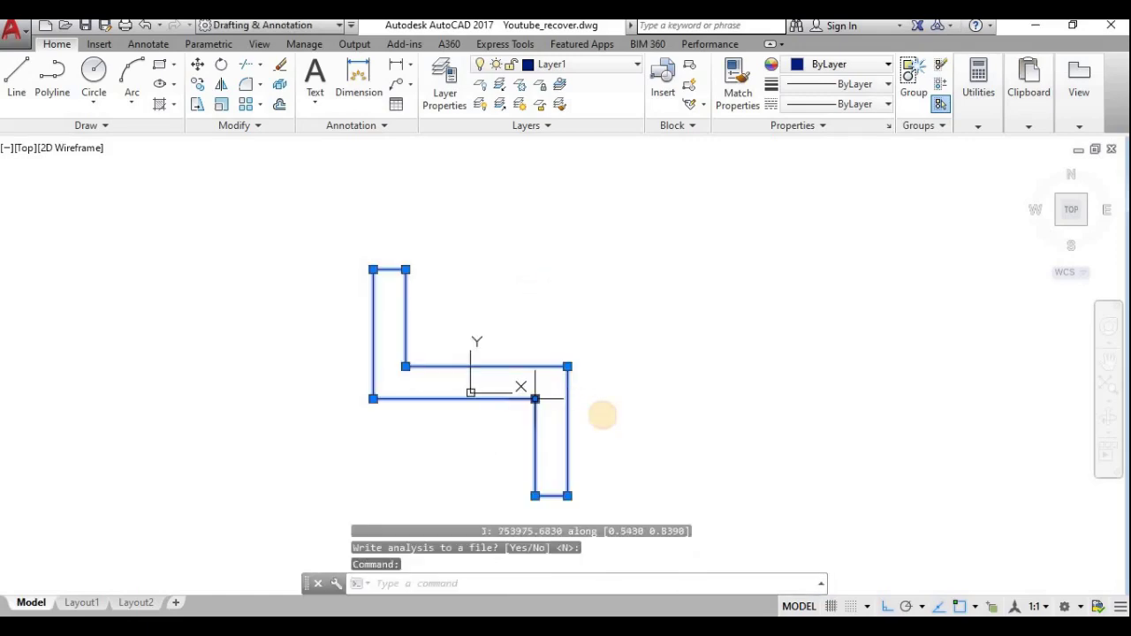
text(m)
key(Return)
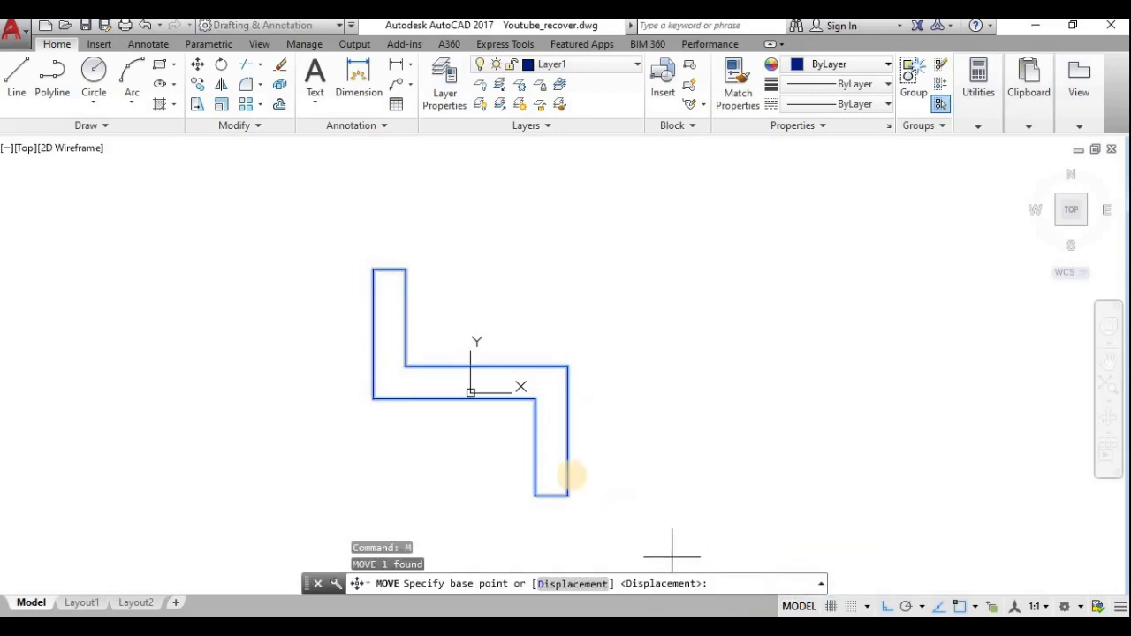
click(484, 397)
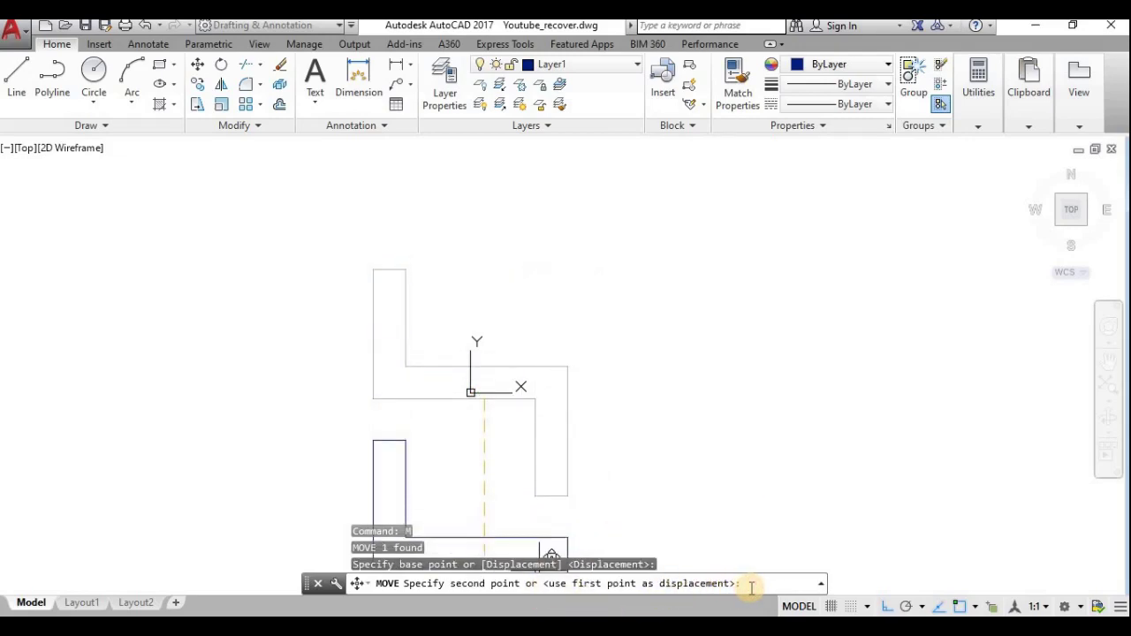
text(1.0656)
key(Return)
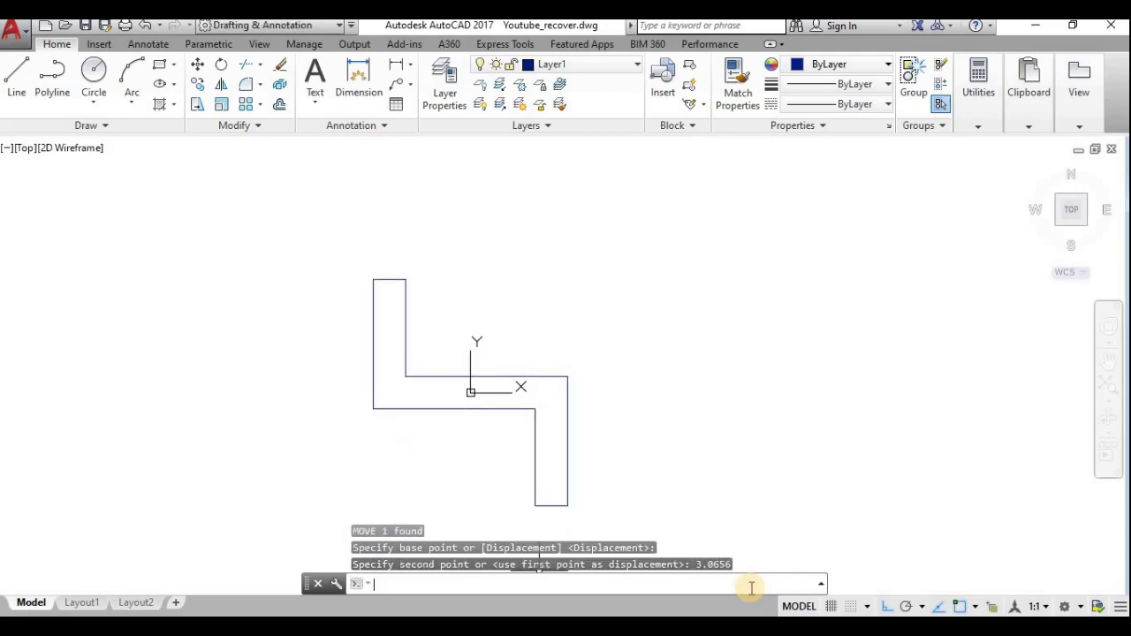
click(521, 408)
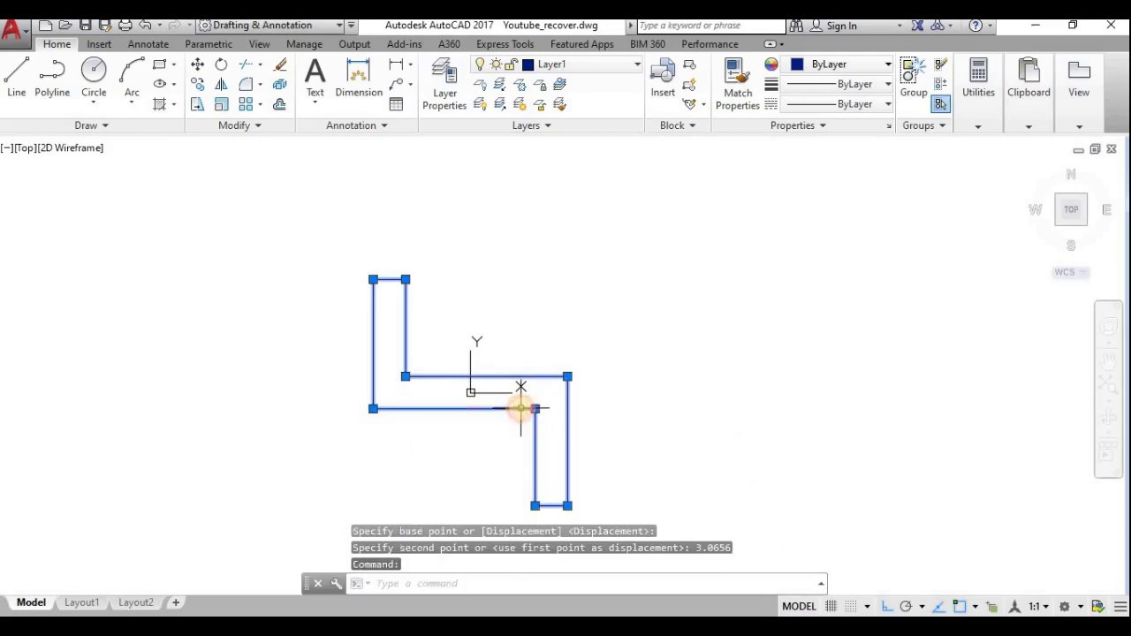
Step: Run MASSPROP on the moved outline, confirming area 1200, perimeter 260 and centroid 0,0, without saving
text(M)
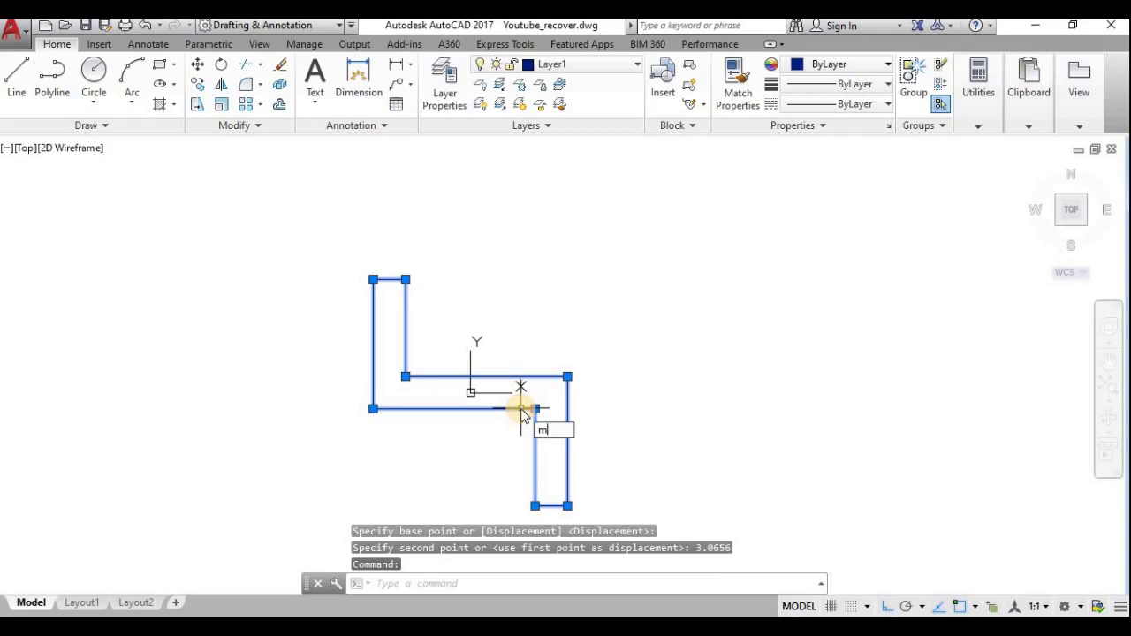
key(Up)
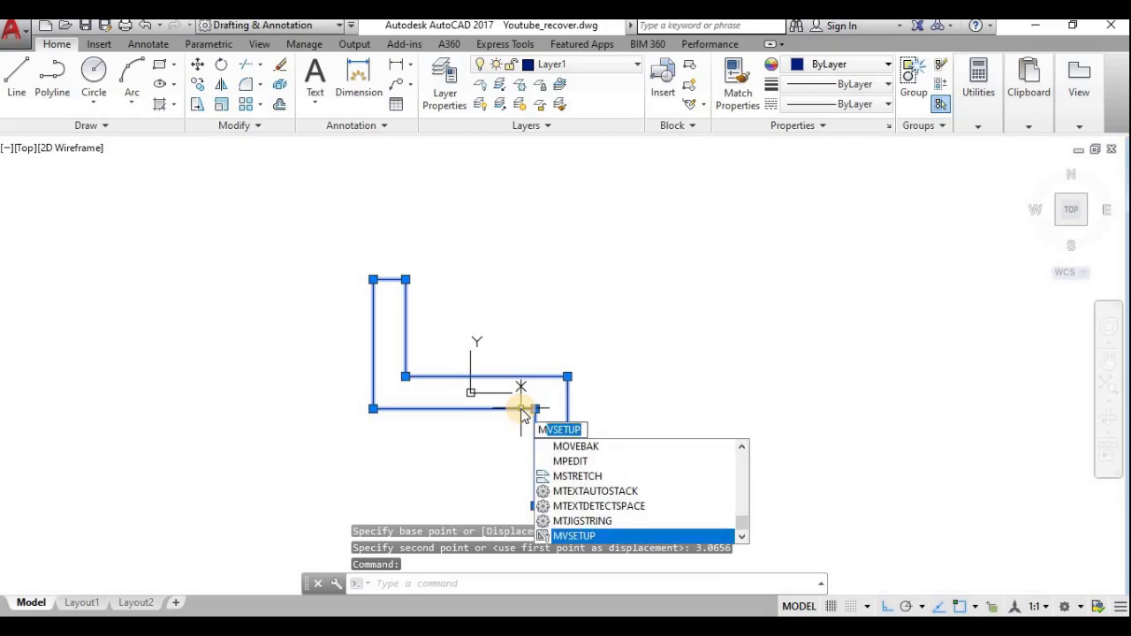
text(OV)
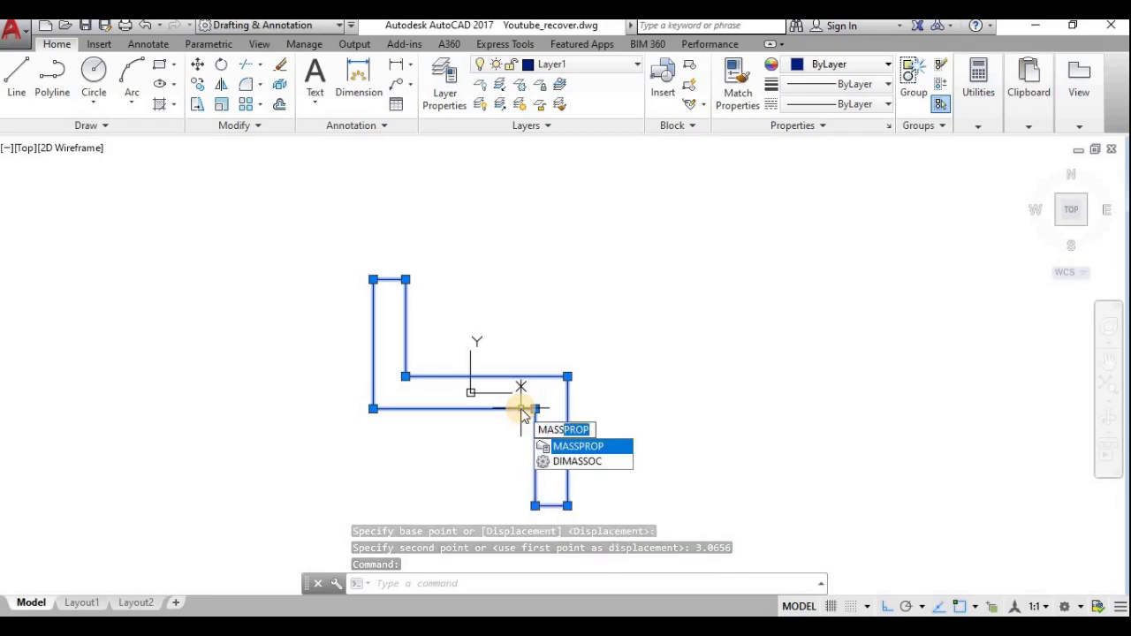
key(Return)
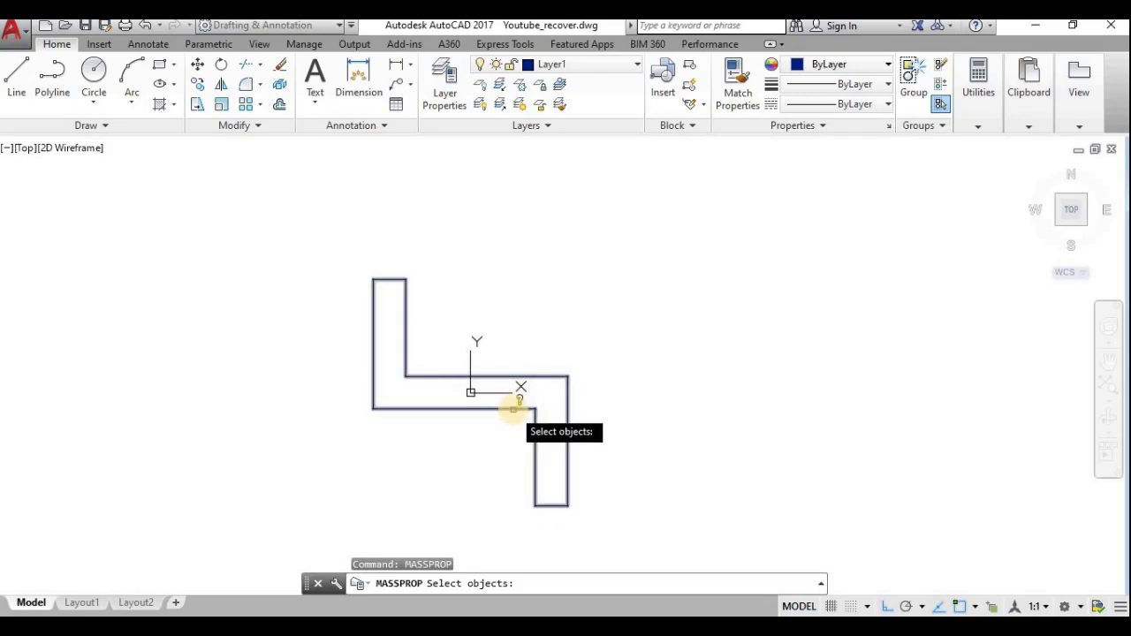
click(534, 416)
key(Return)
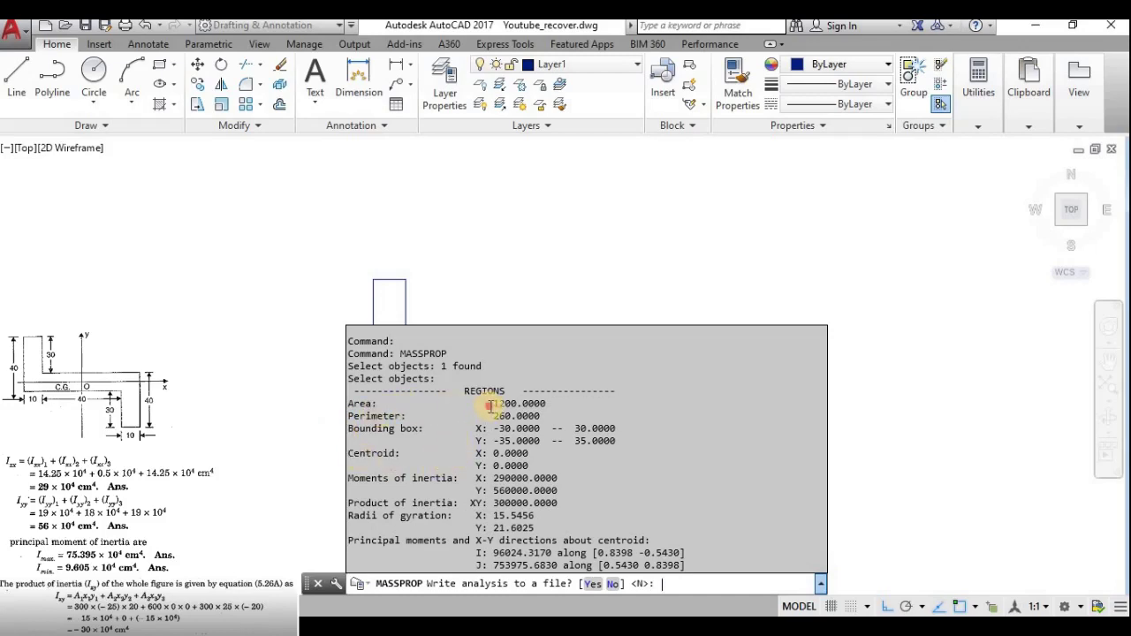
drag(489, 405, 555, 404)
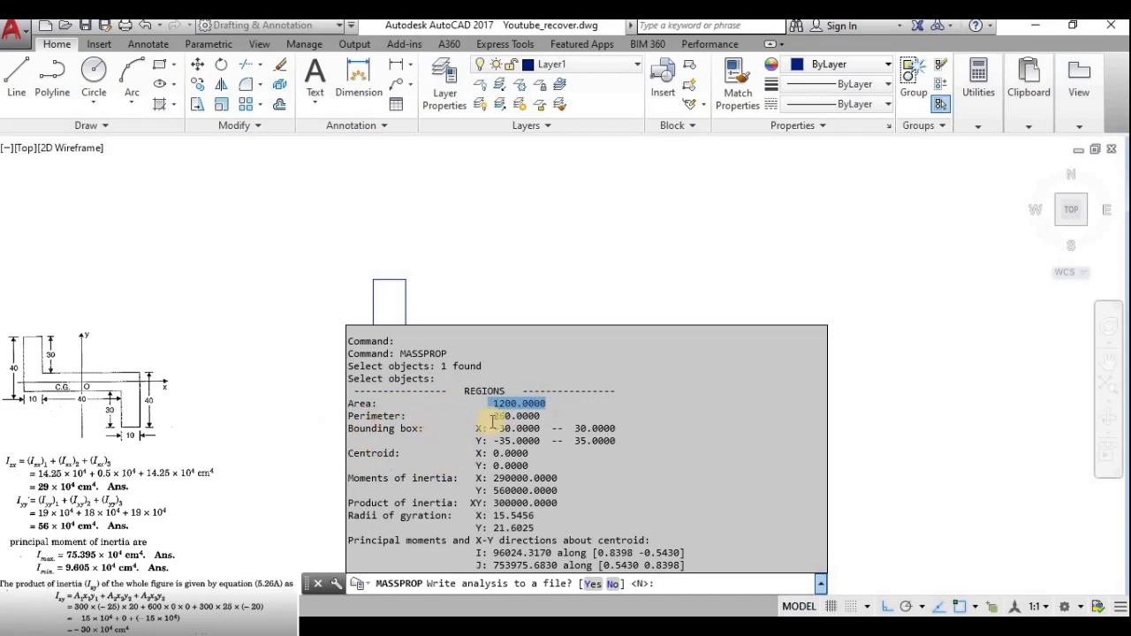
drag(489, 416, 580, 417)
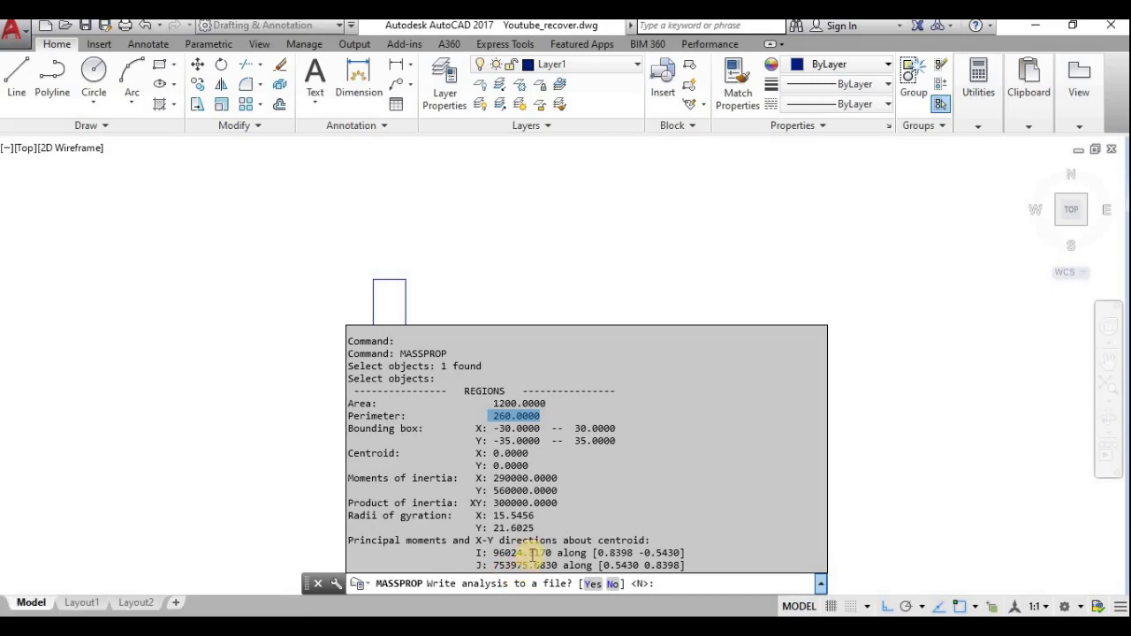
click(665, 584)
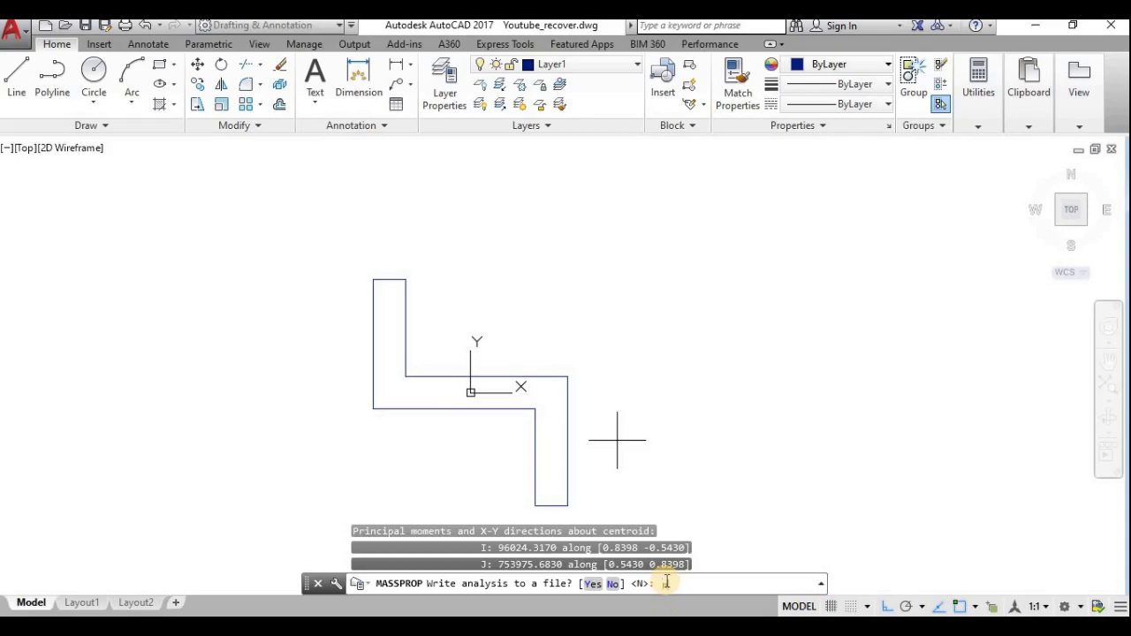
text(n)
key(Return)
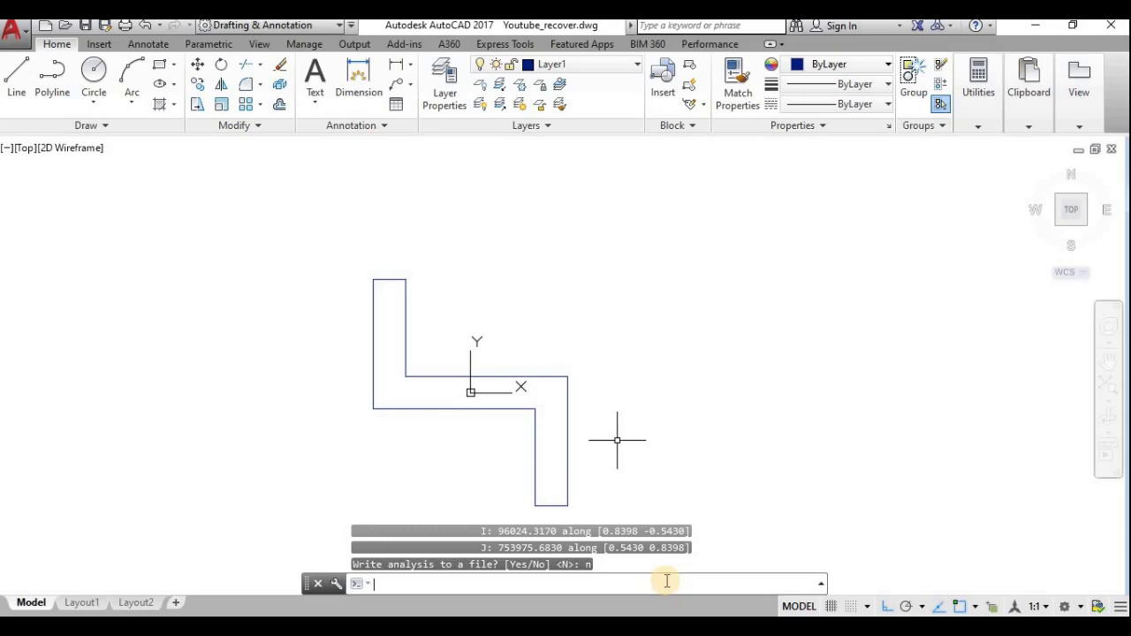
Step: Draw a 10 by 20 rectangle using RECTANG's Dimensions option beside the section
middle_drag(685, 400, 646, 490)
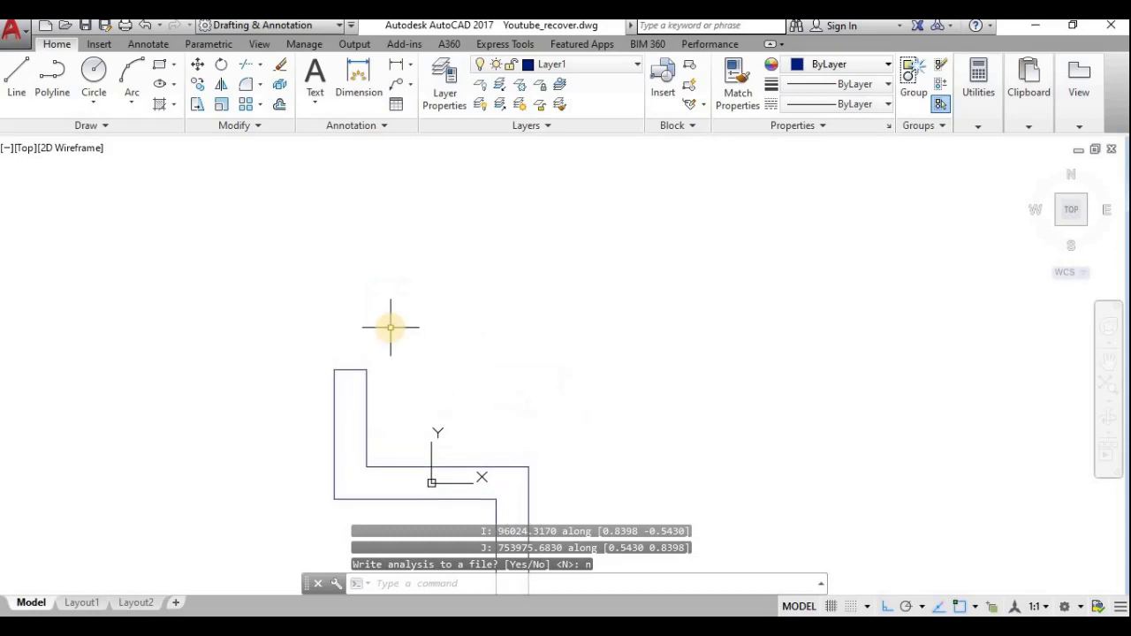
text(rec)
key(Return)
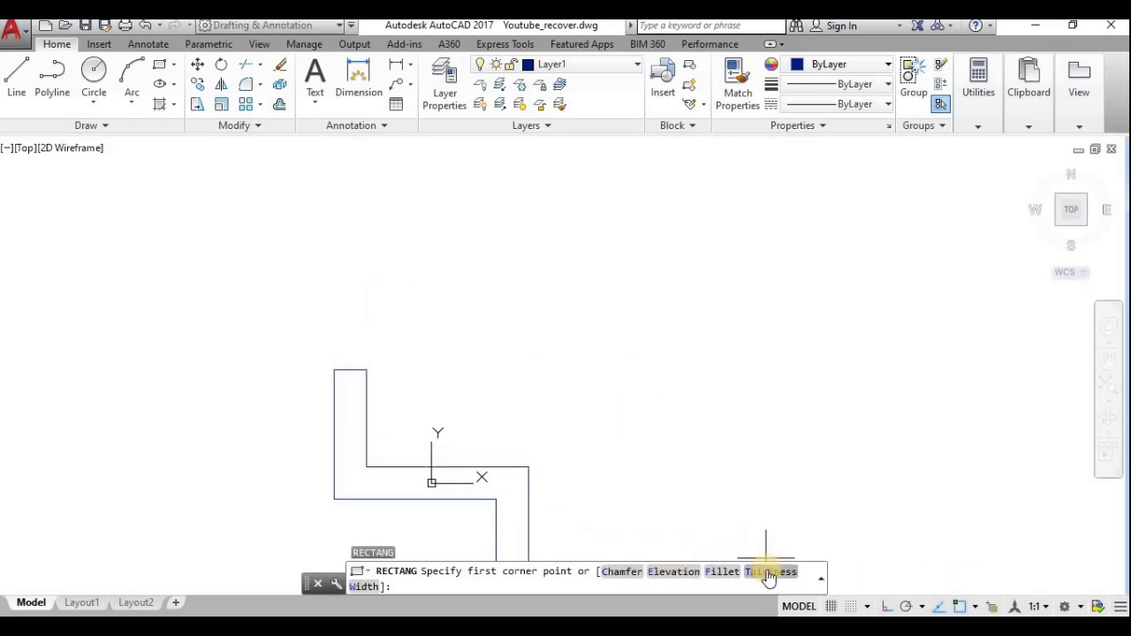
middle_drag(449, 292, 457, 397)
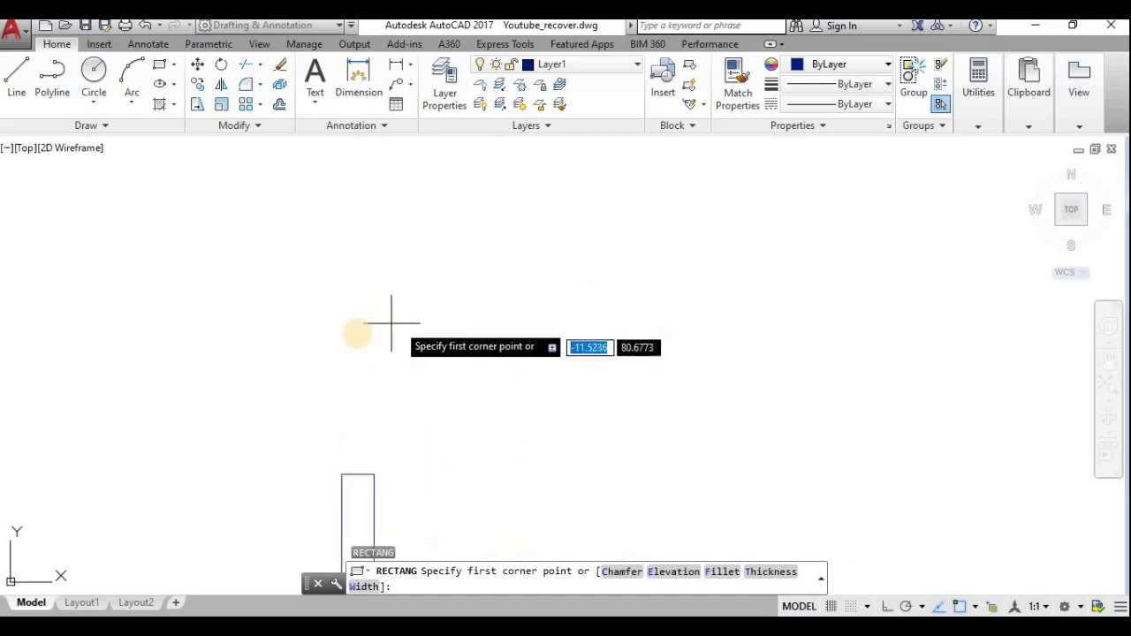
click(354, 336)
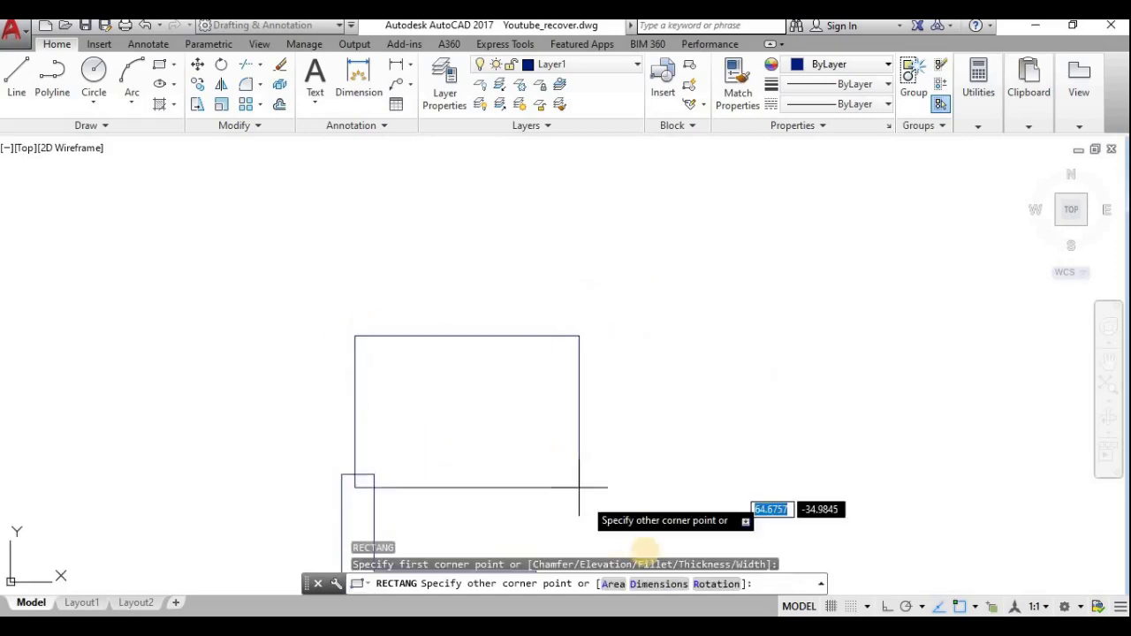
click(650, 584)
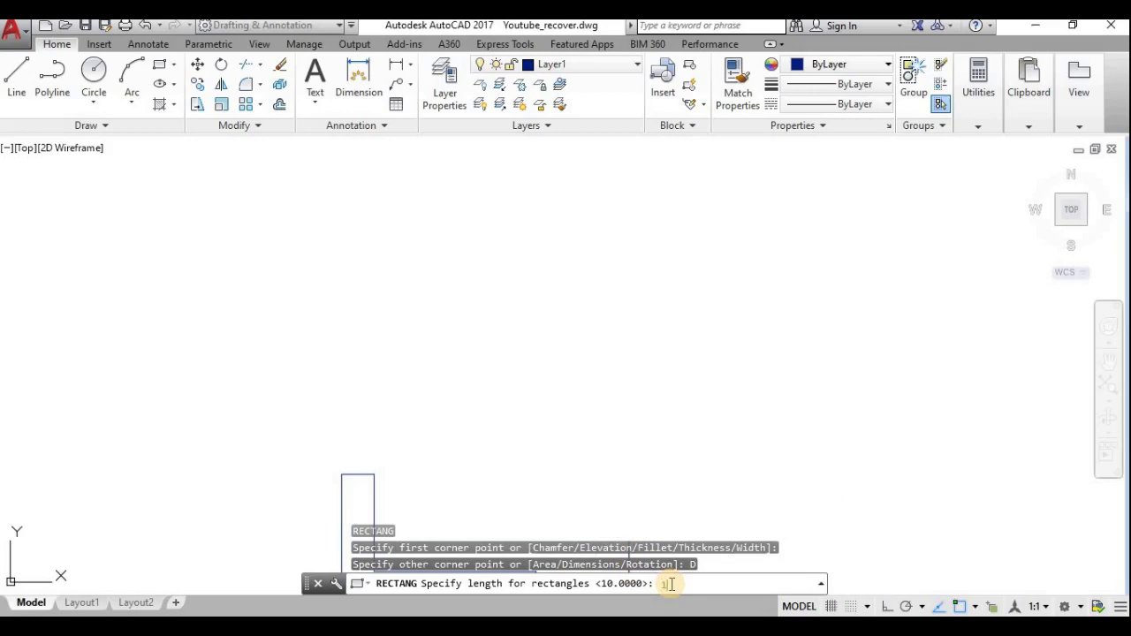
key(Return)
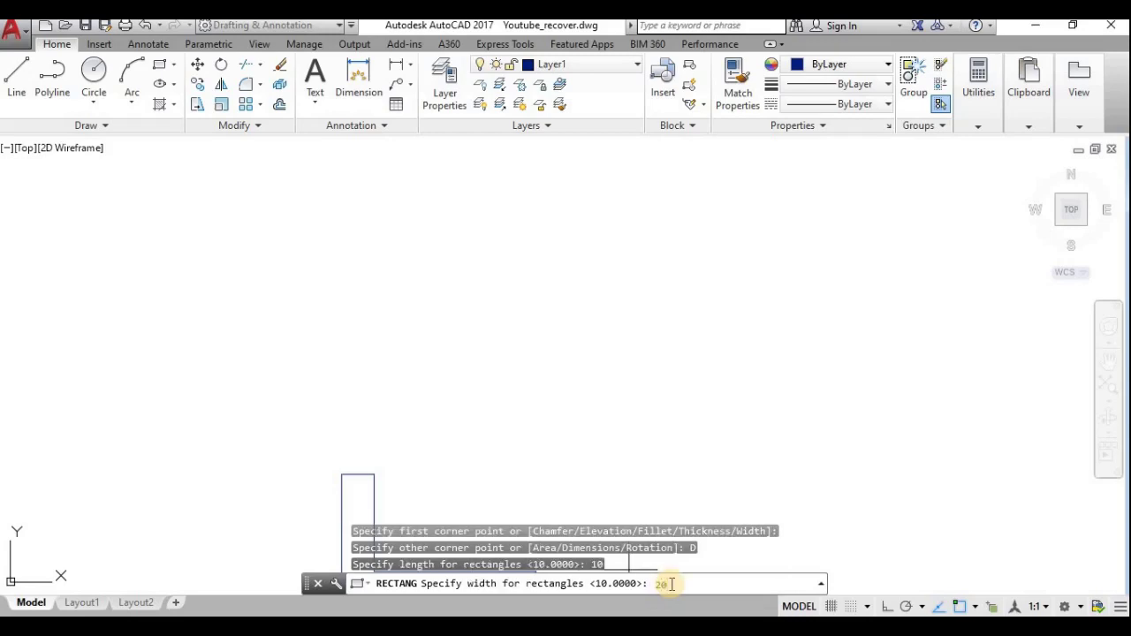
key(Return)
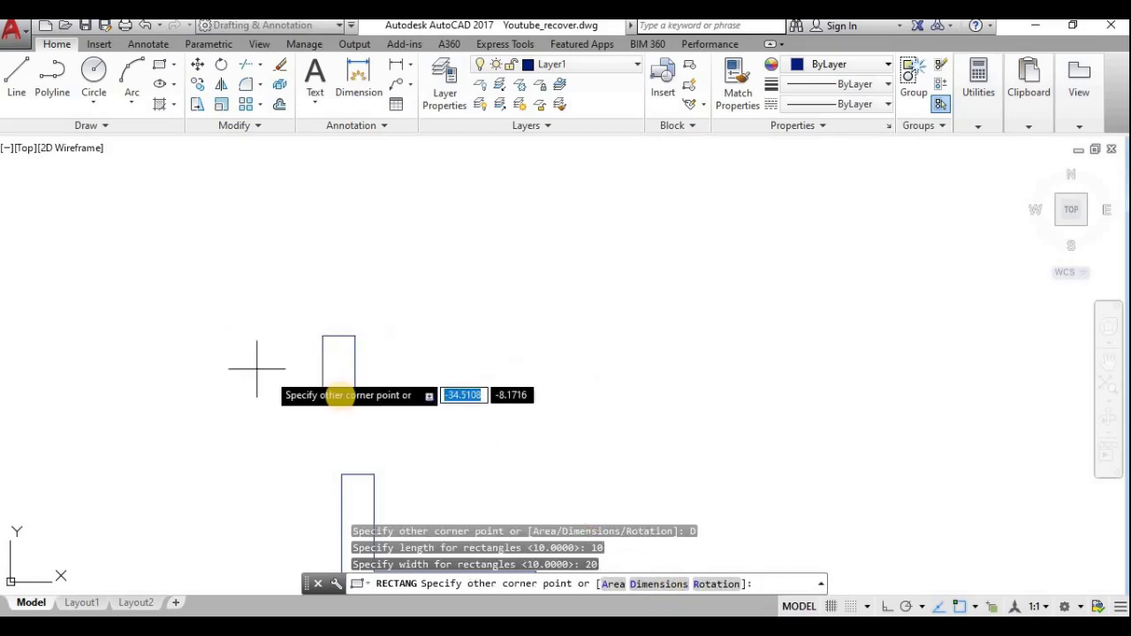
click(303, 380)
scroll(299, 388, up, 6)
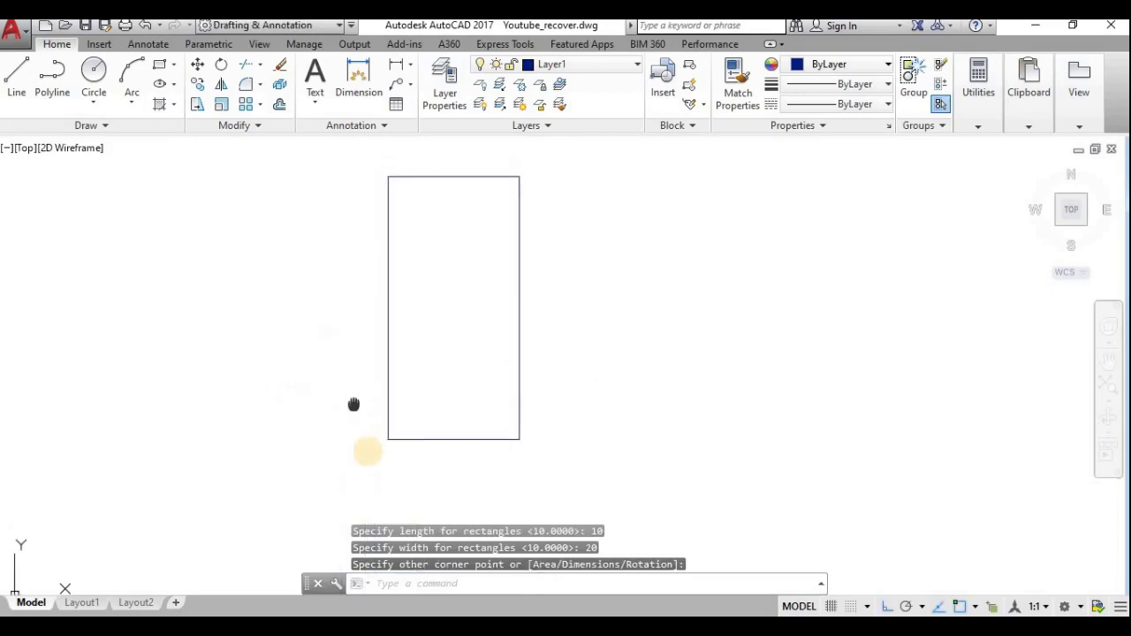
Step: Offset the 10 by 20 rectangle 2 units inward and start the AREA command
middle_drag(354, 404, 370, 458)
text(o)
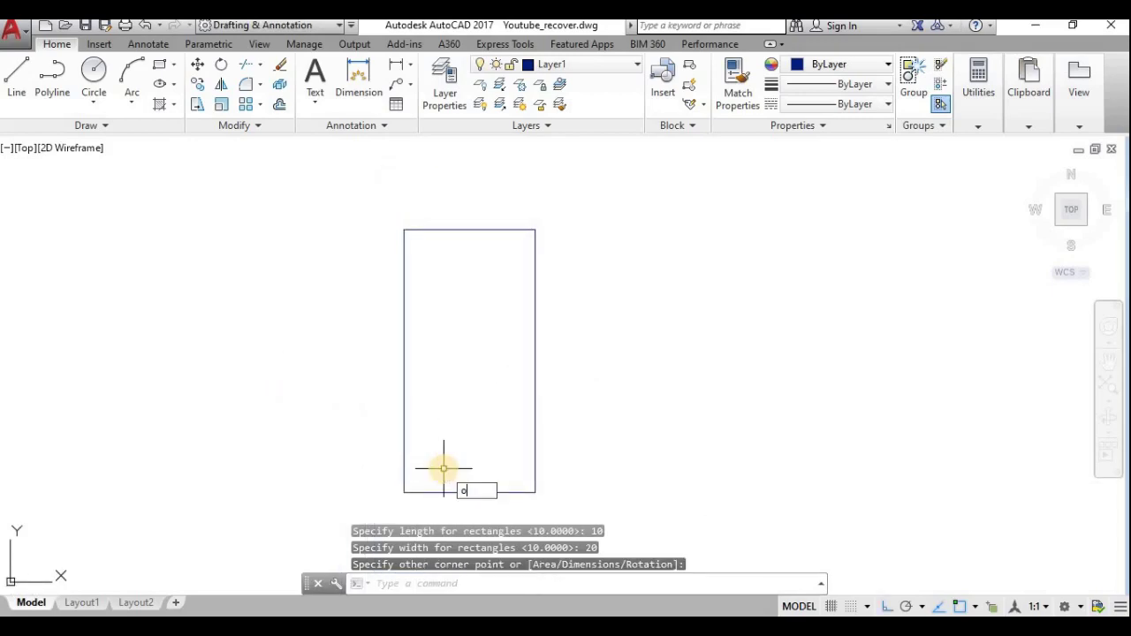
key(Return)
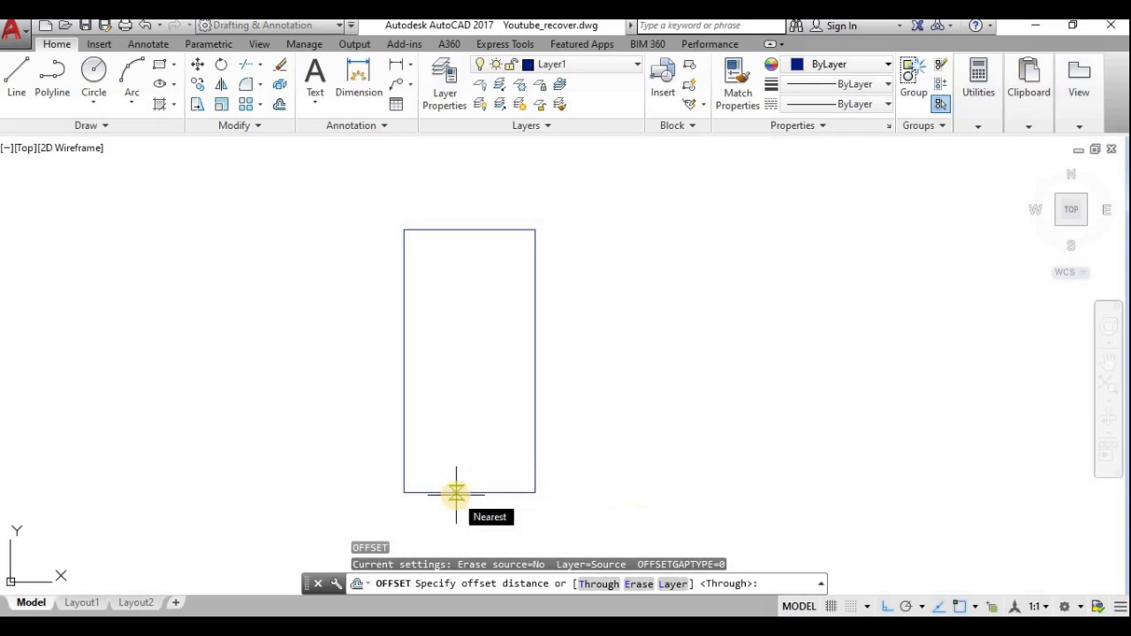
text(2)
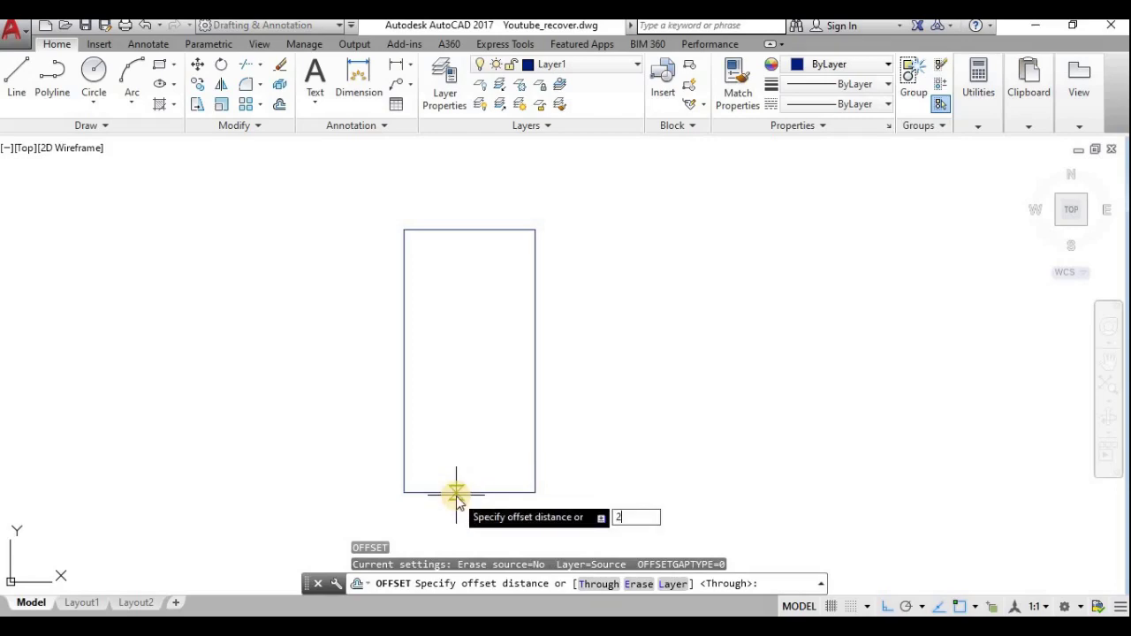
key(Return)
click(456, 493)
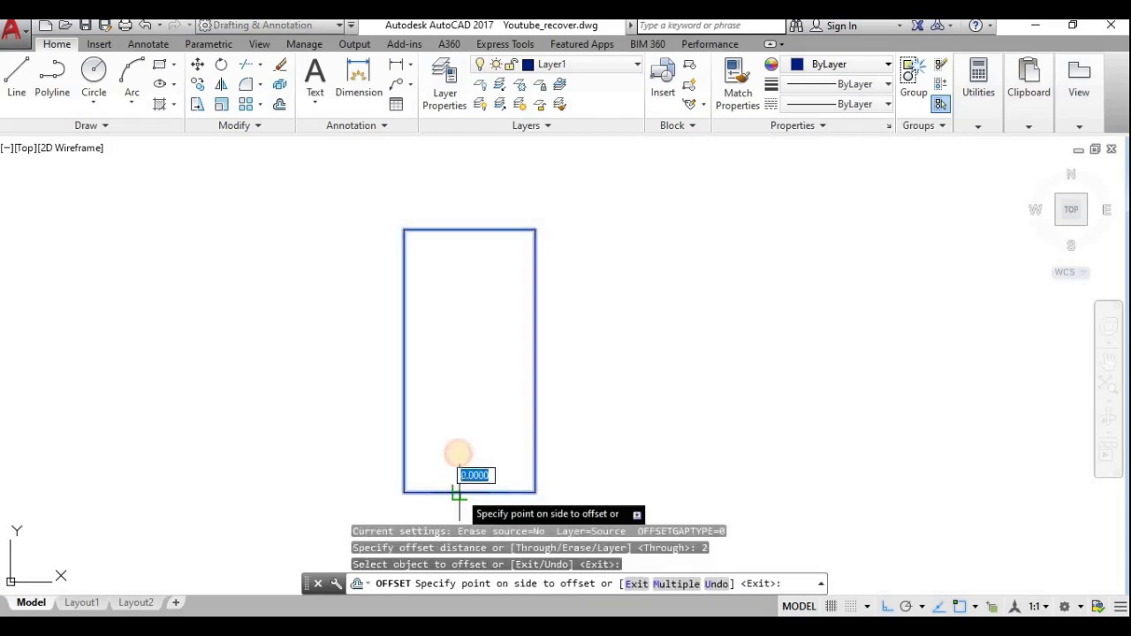
click(459, 451)
key(Return)
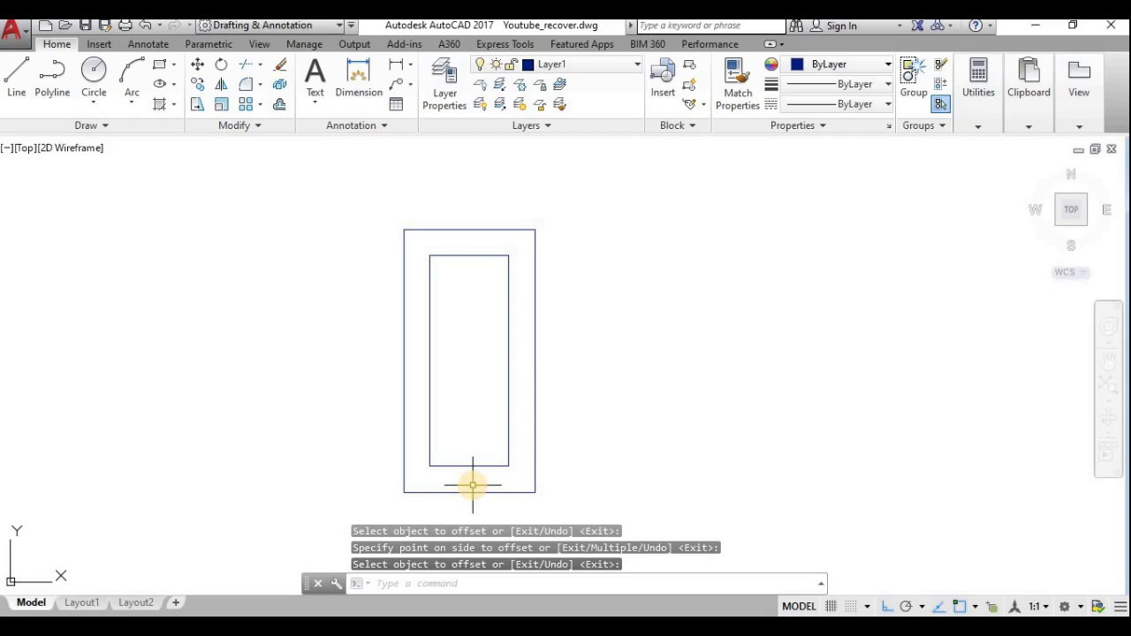
text(a)
key(Return)
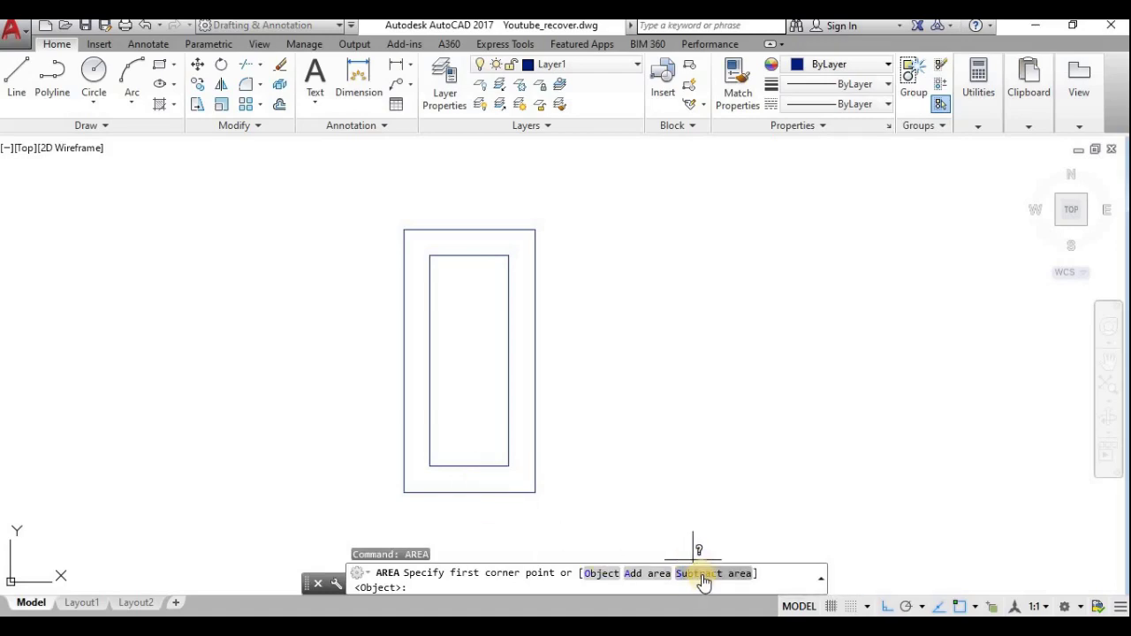
Step: Subtract the inner rectangle's area (96) by picking its four corners
click(704, 574)
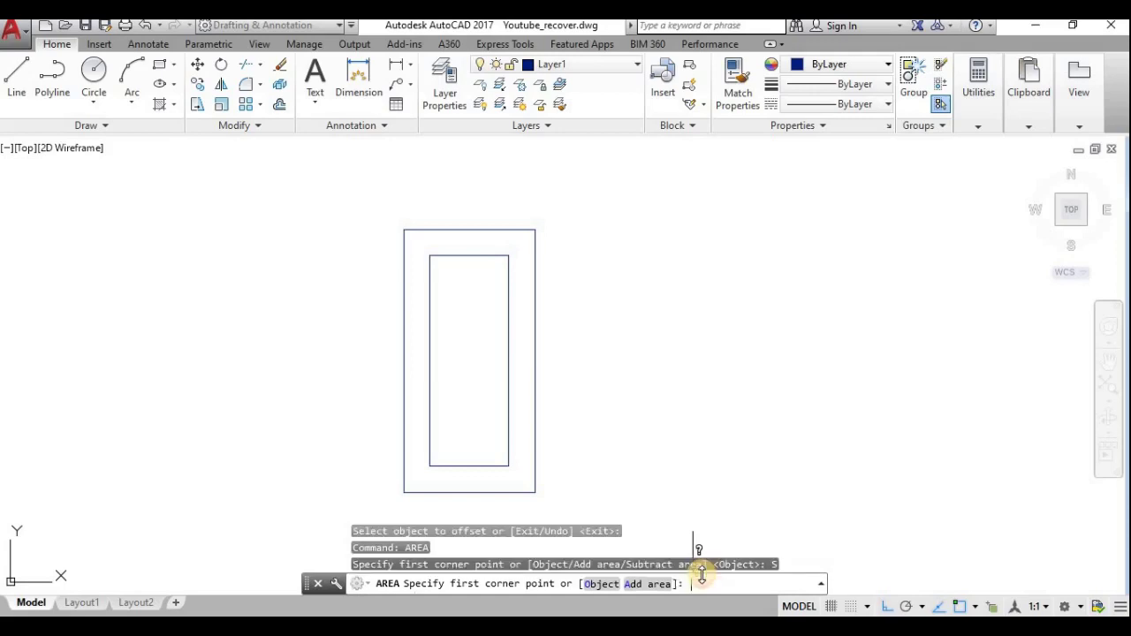
click(509, 466)
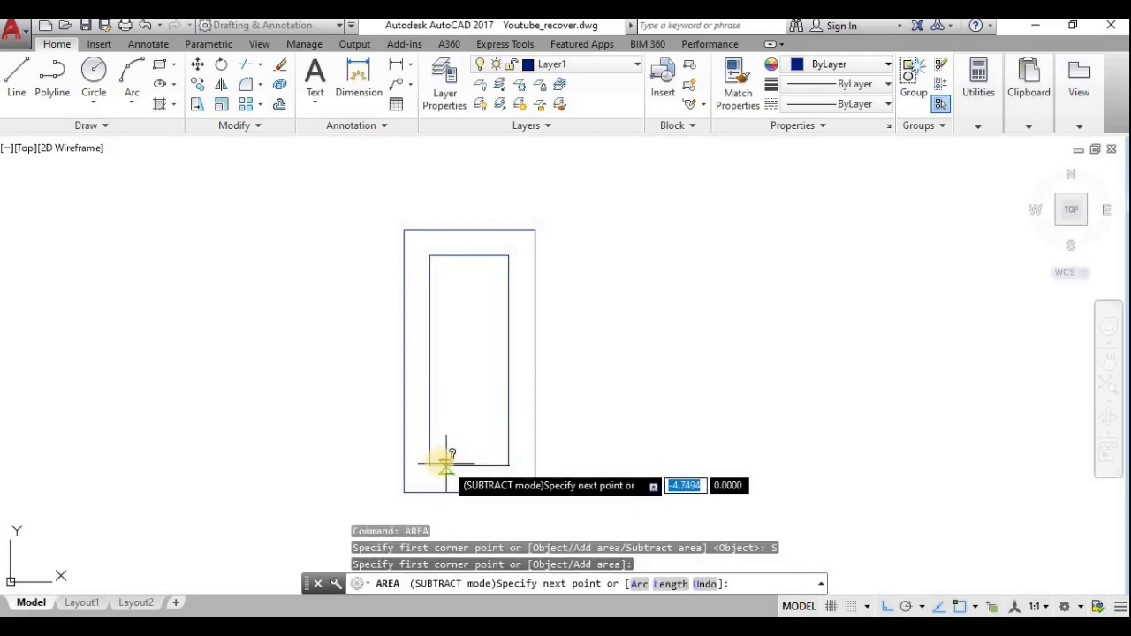
click(429, 466)
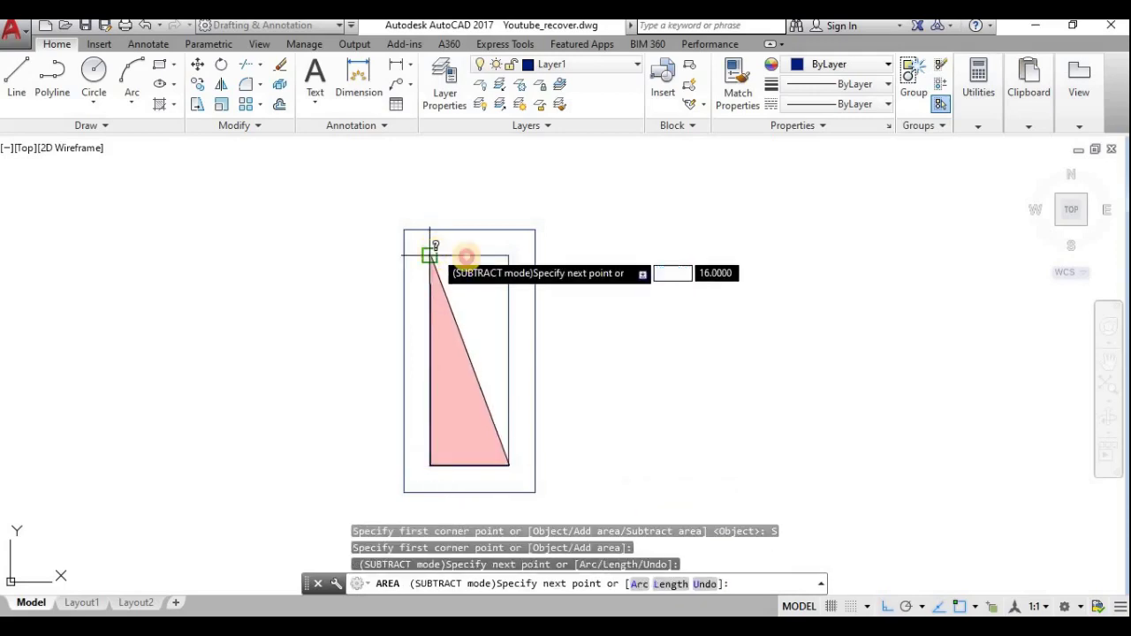
click(430, 256)
click(509, 256)
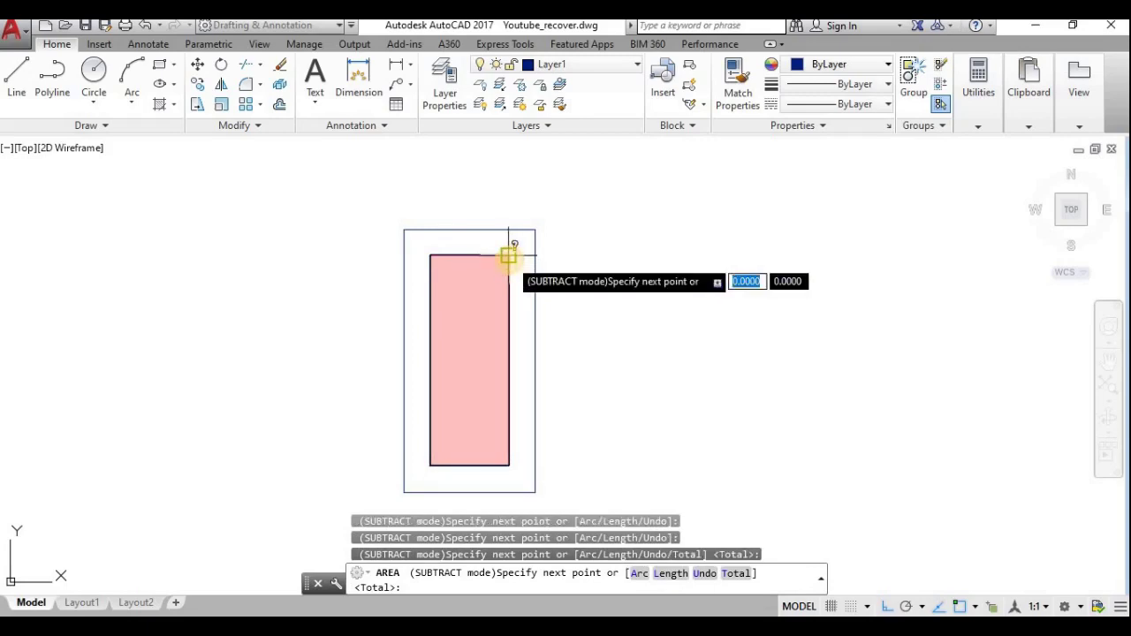
key(Return)
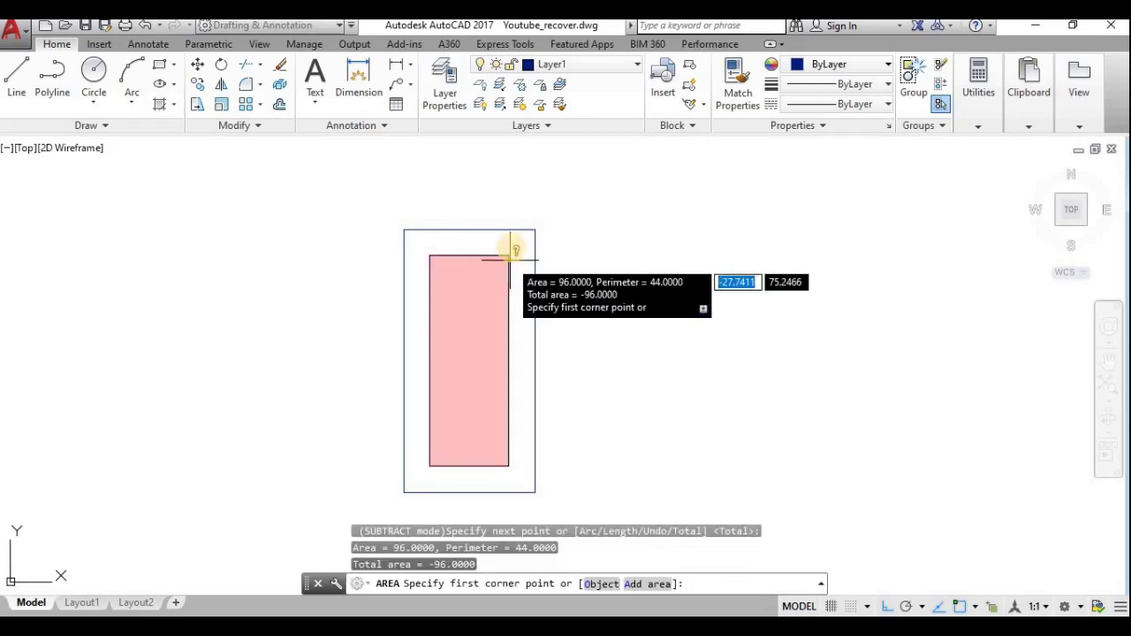
Step: Add the outer rectangle's area (200) by its four corners, giving a net total of 104
click(648, 586)
click(535, 492)
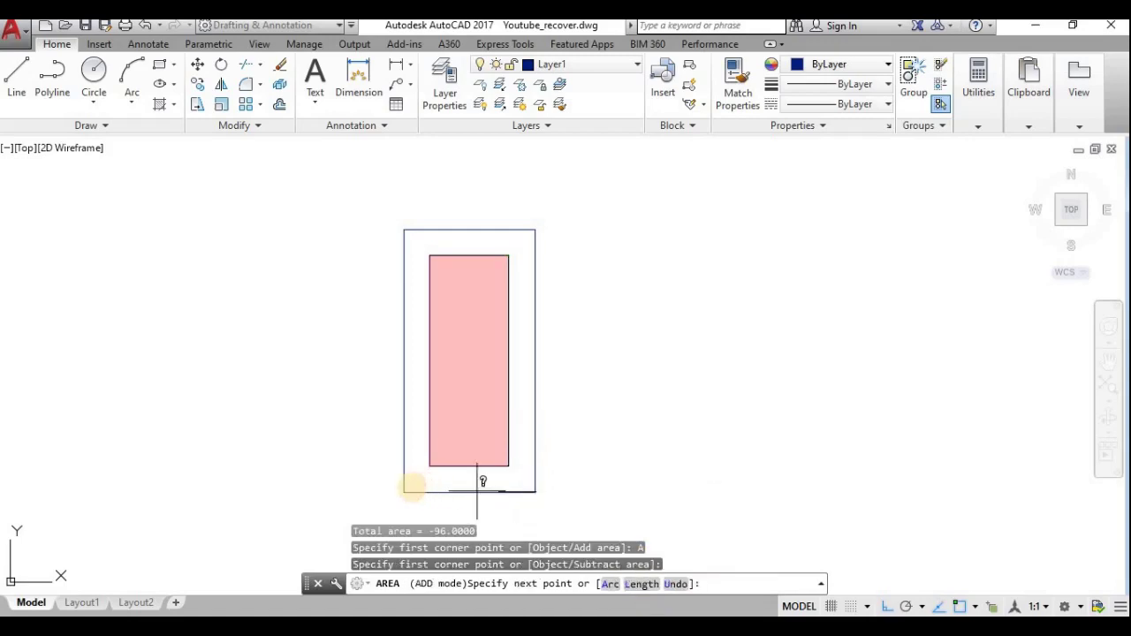
click(404, 492)
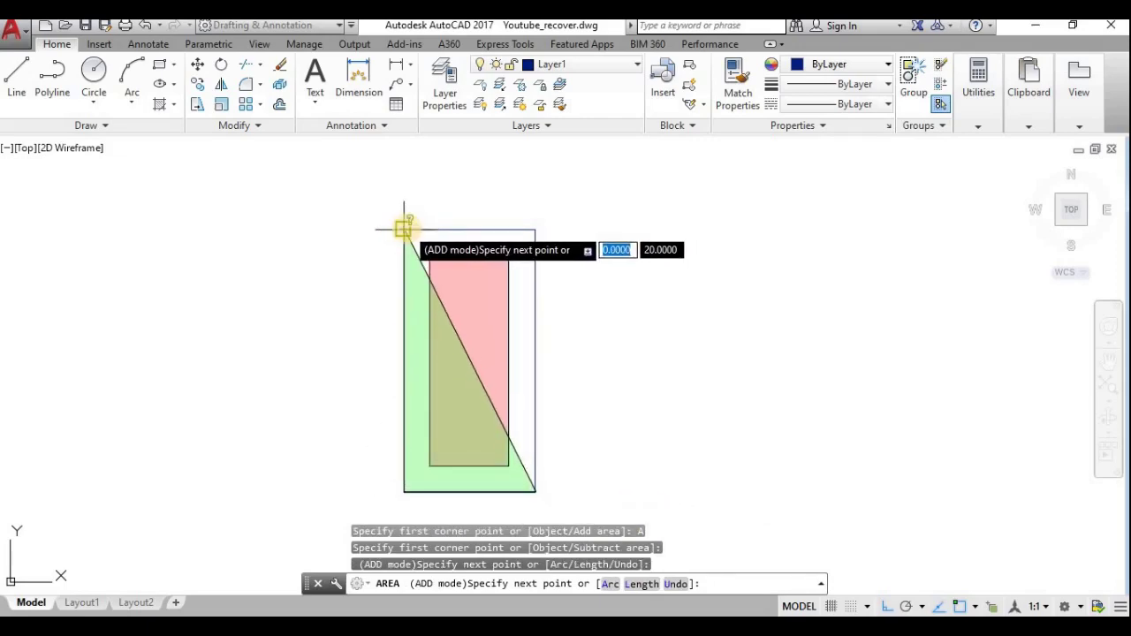
click(403, 230)
click(535, 229)
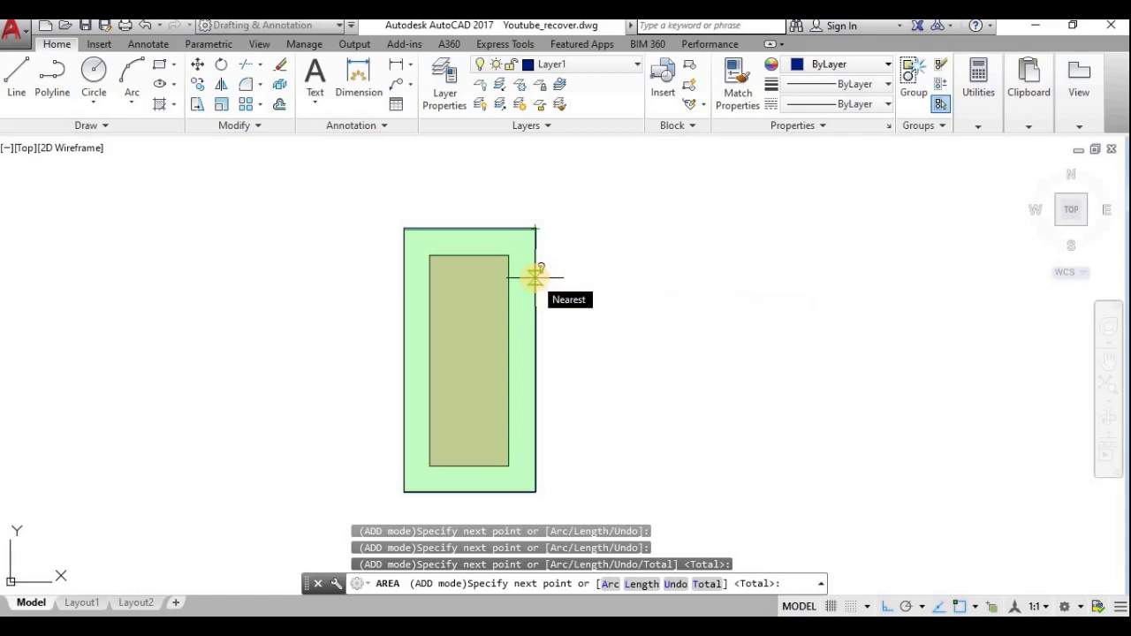
key(Return)
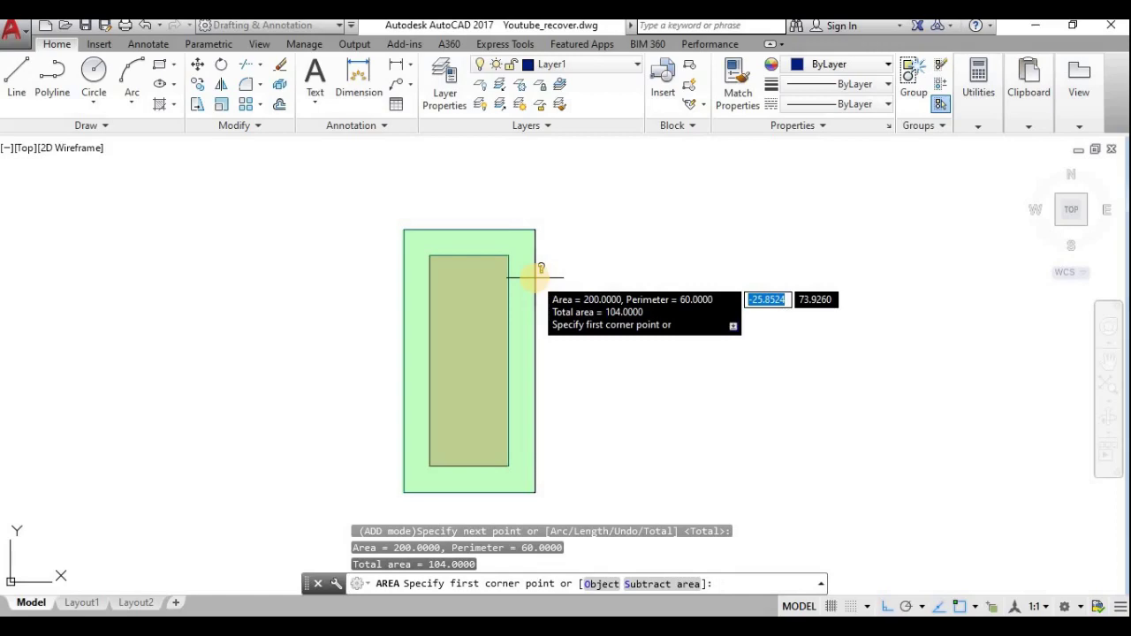
Step: Convert both rectangles into regions with REGION
key(Return)
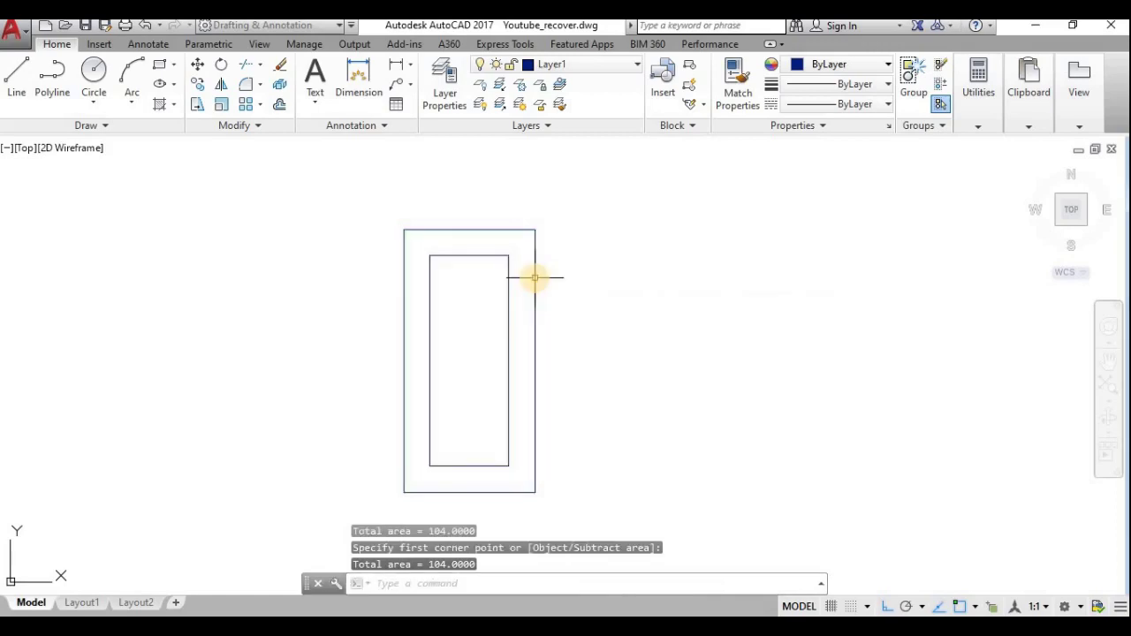
click(575, 517)
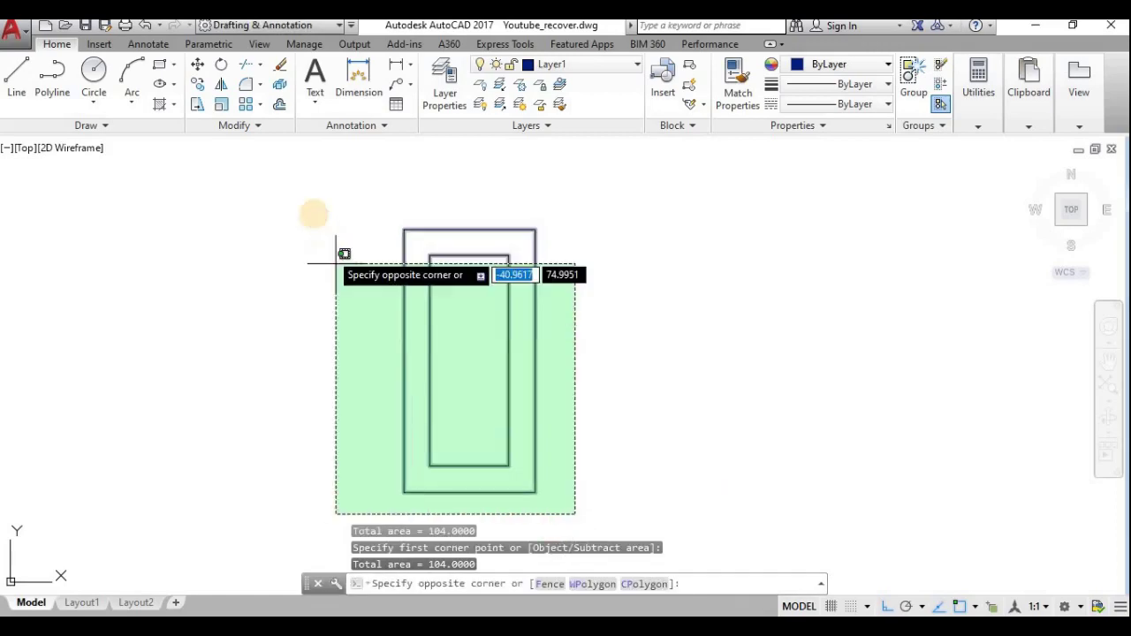
click(313, 195)
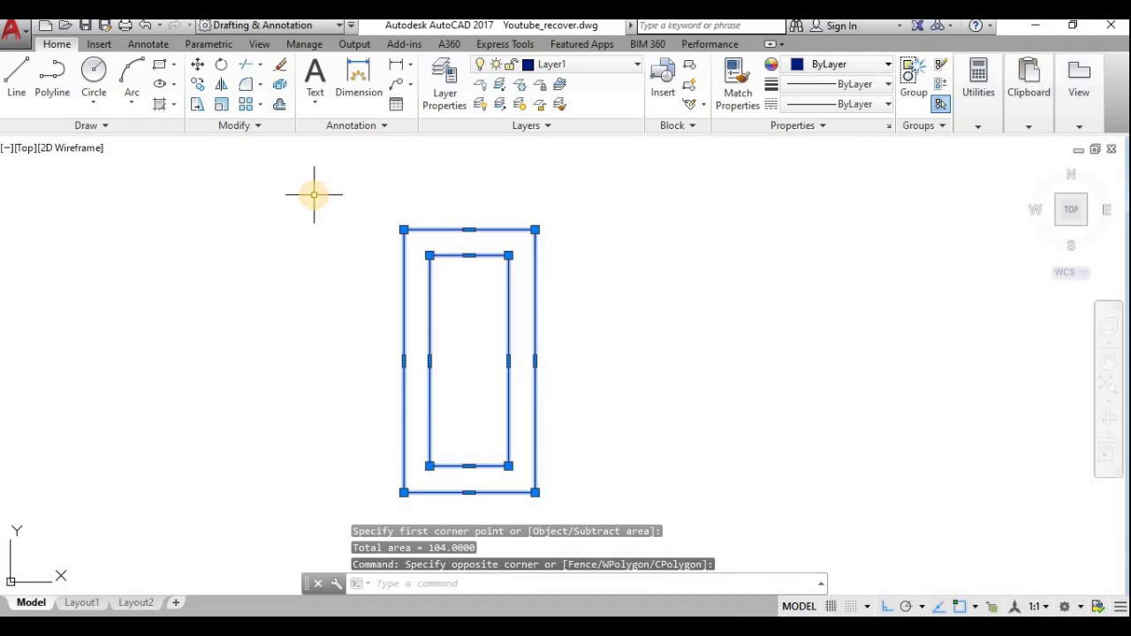
text(REGION)
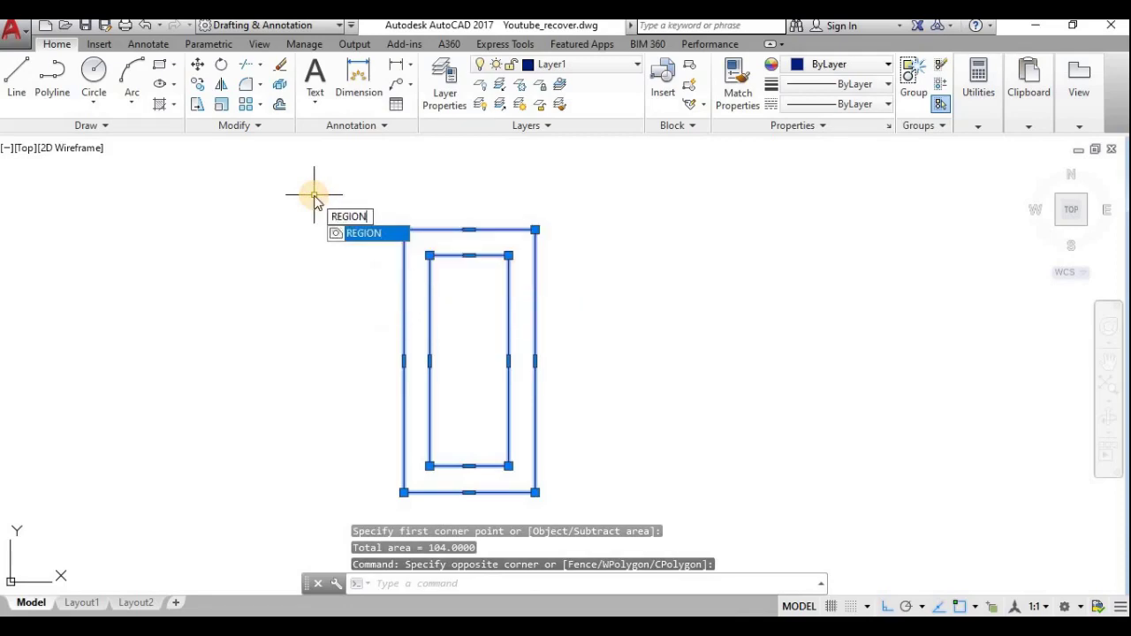
key(Return)
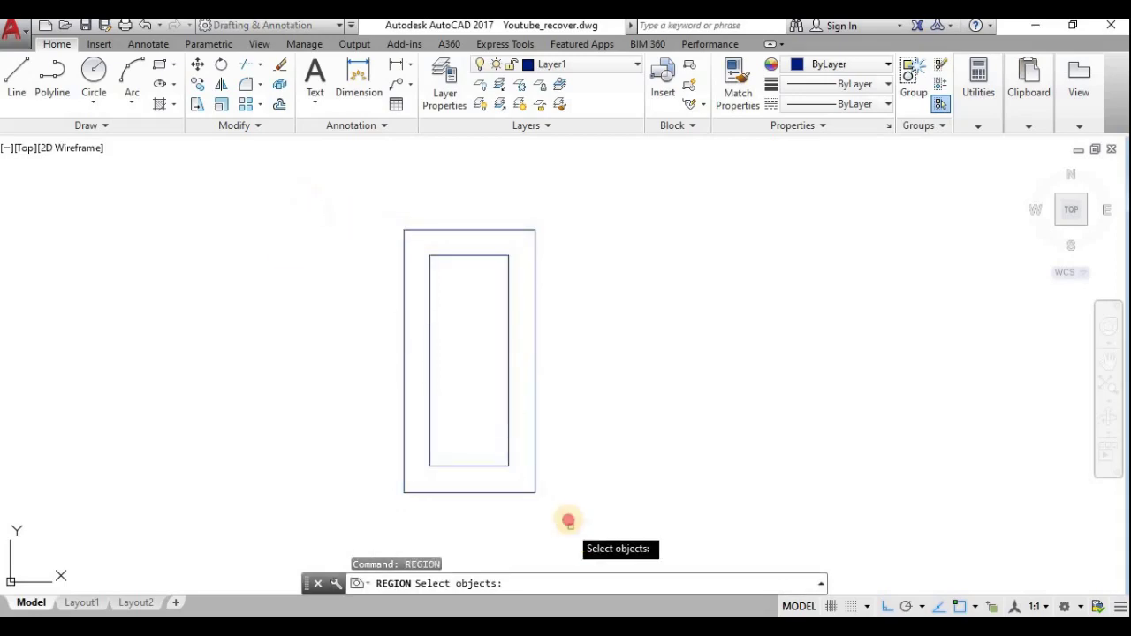
click(713, 534)
click(244, 172)
key(Return)
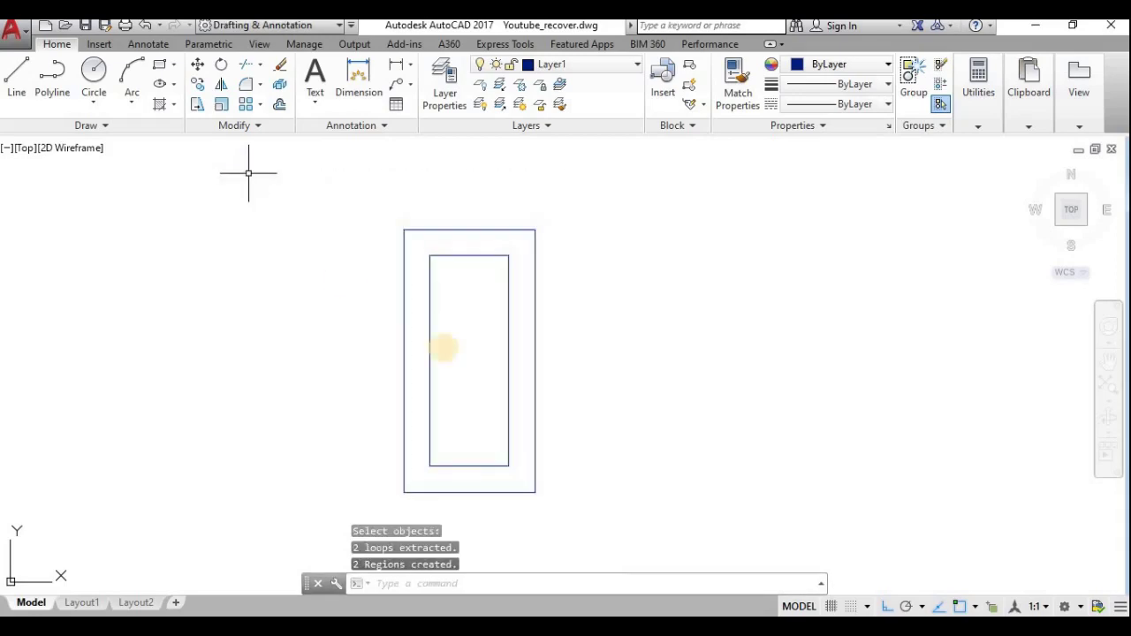
Step: Subtract the inner region from the outer region to leave one hollow region
text(SUBTRACT)
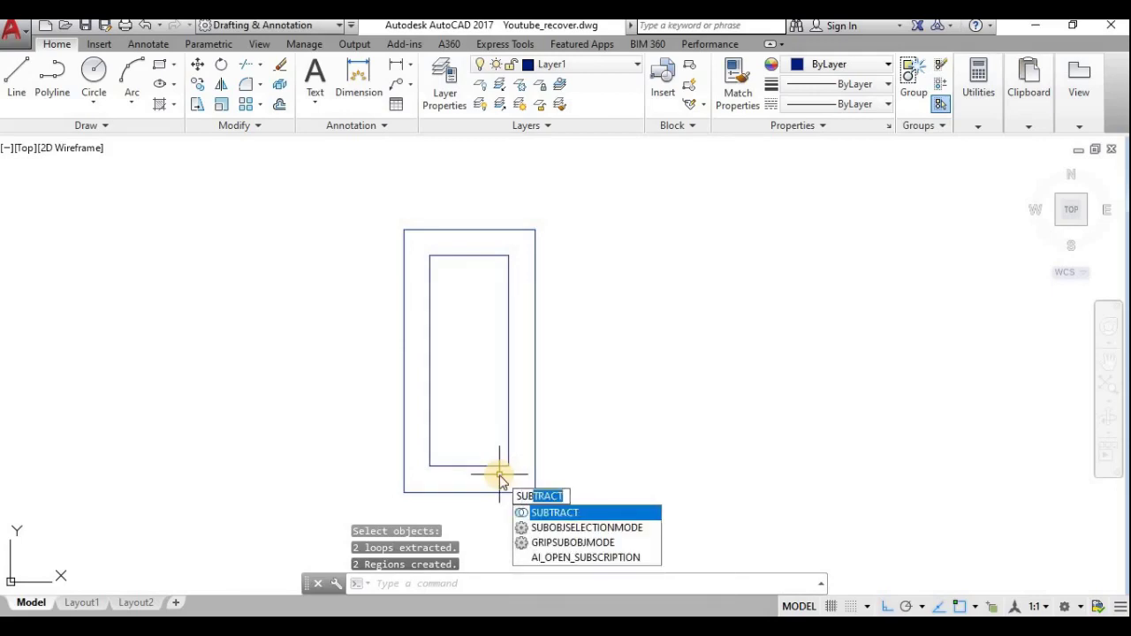
key(Return)
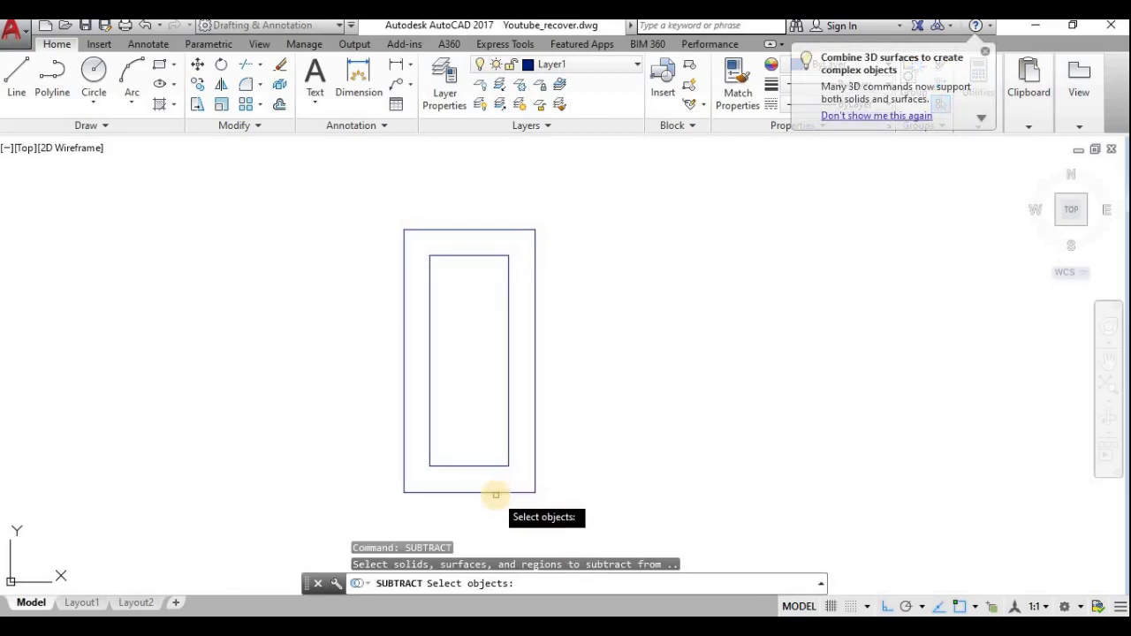
click(498, 491)
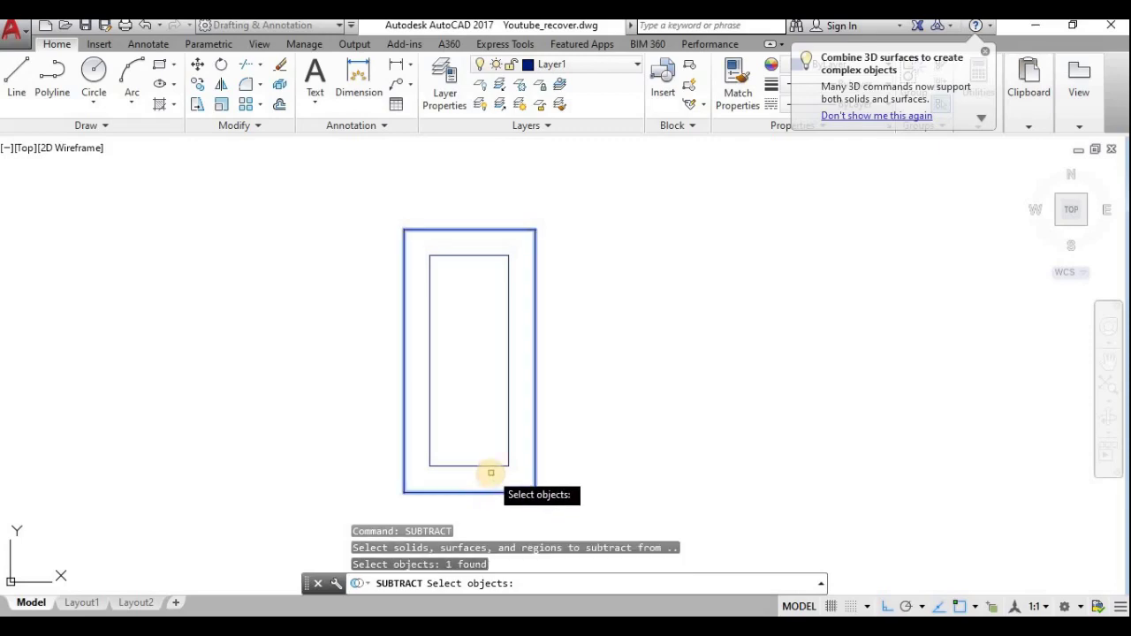
key(Return)
click(482, 466)
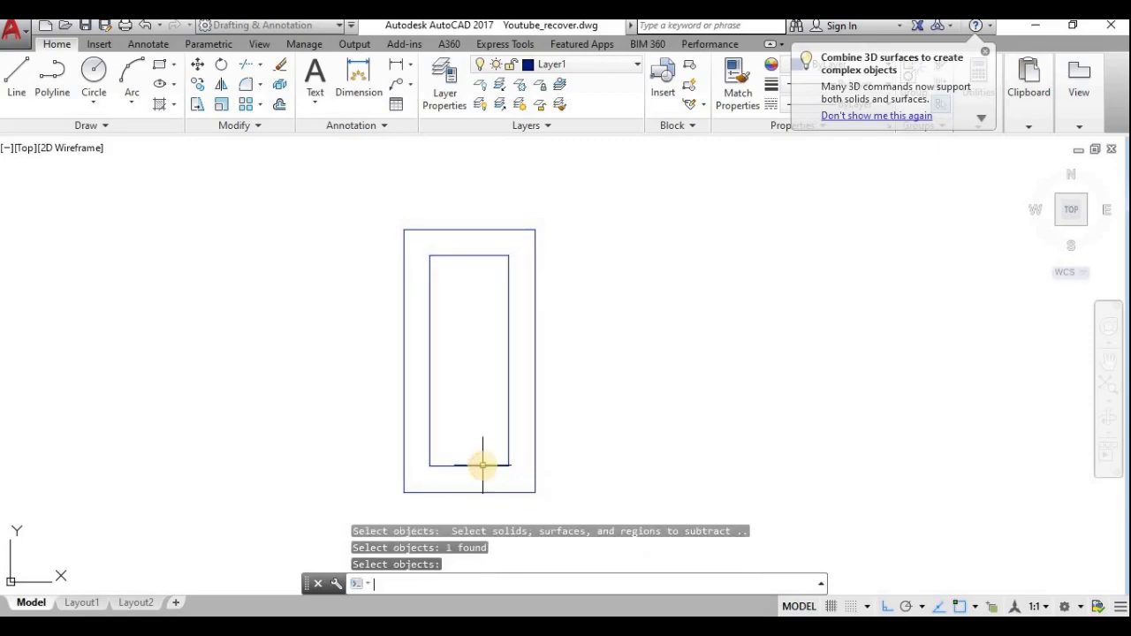
key(Return)
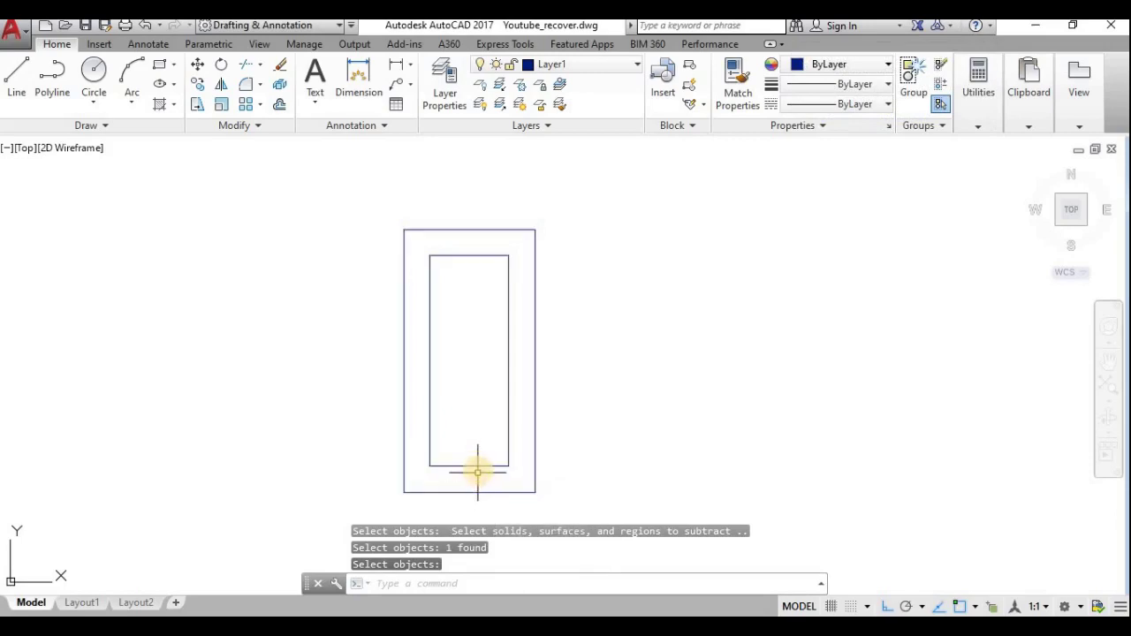
key(Return)
click(482, 491)
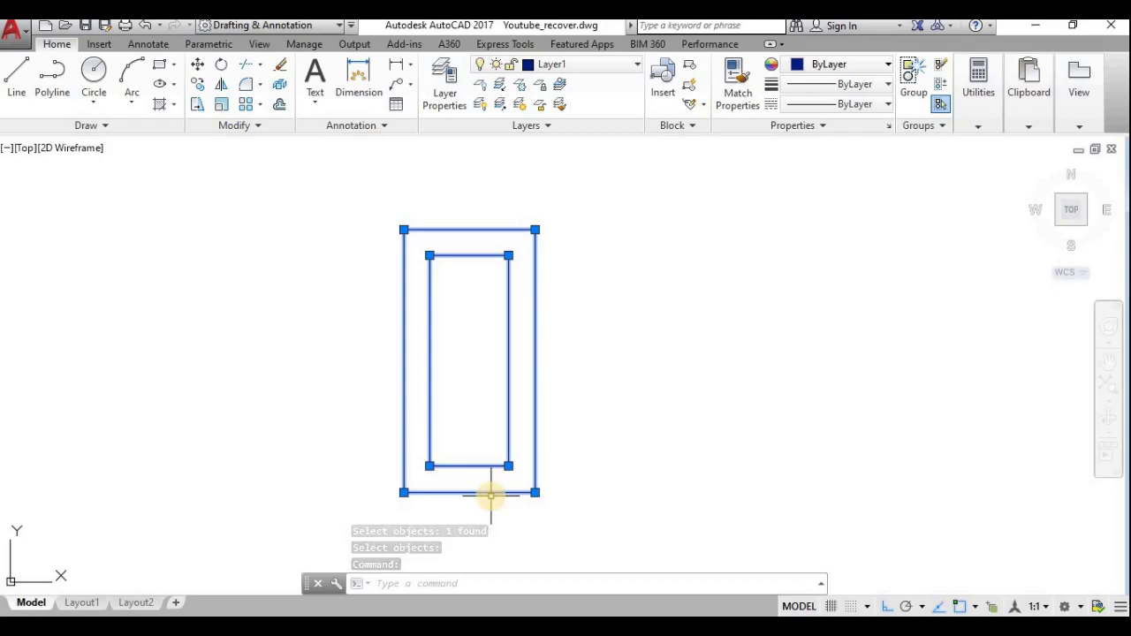
Step: Measure the hollow region's area with AREA's Object option, getting 104
text(a)
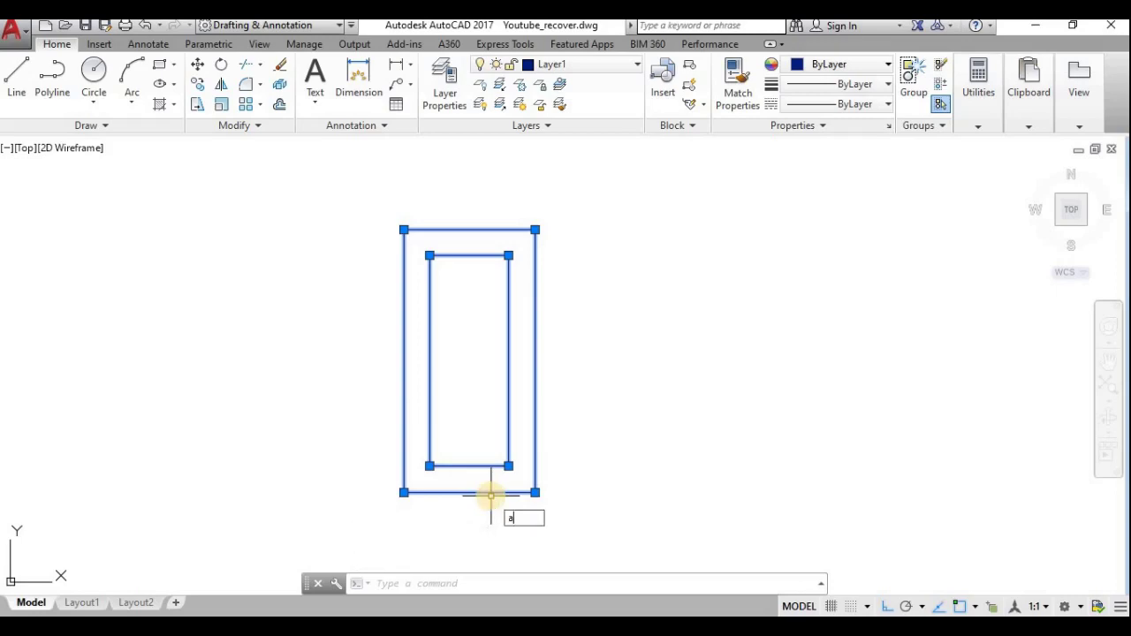
text(rea)
key(Return)
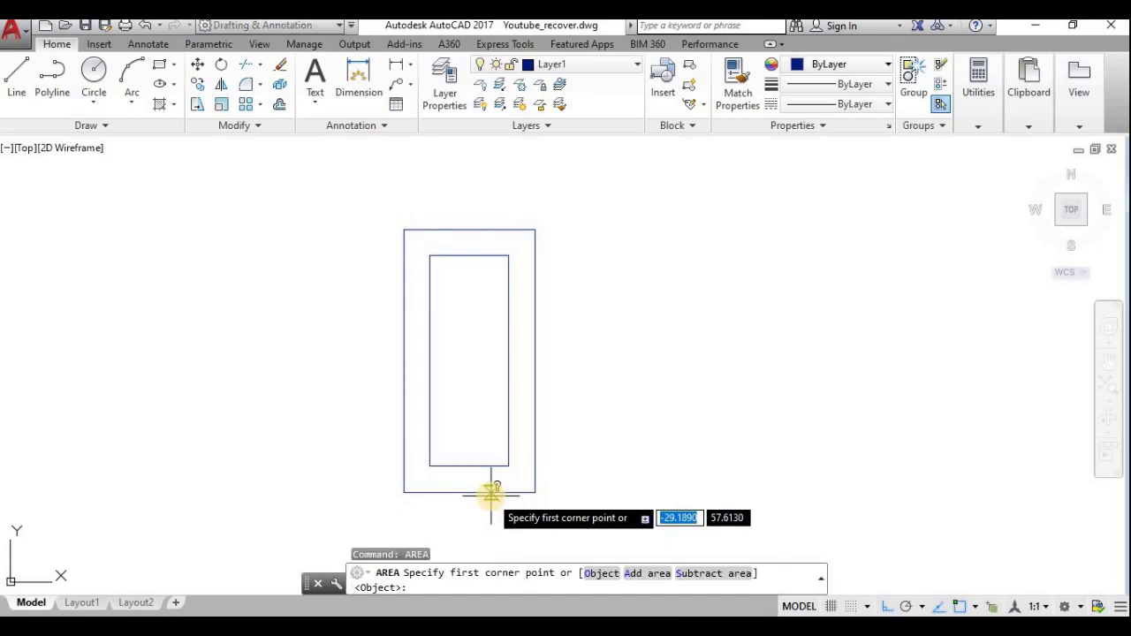
click(594, 574)
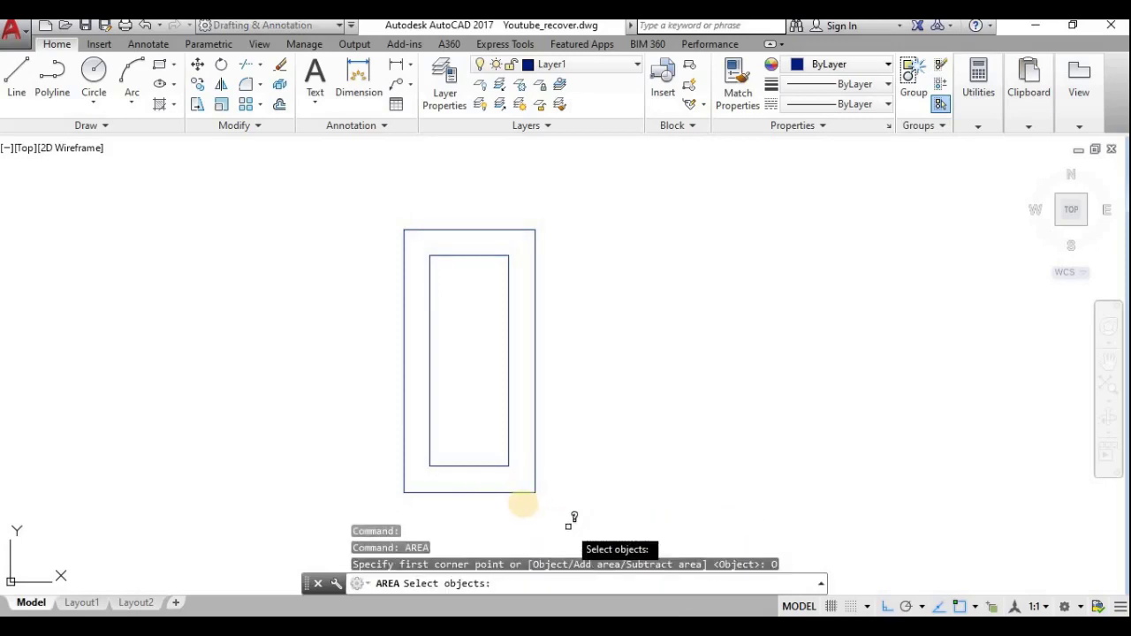
click(521, 492)
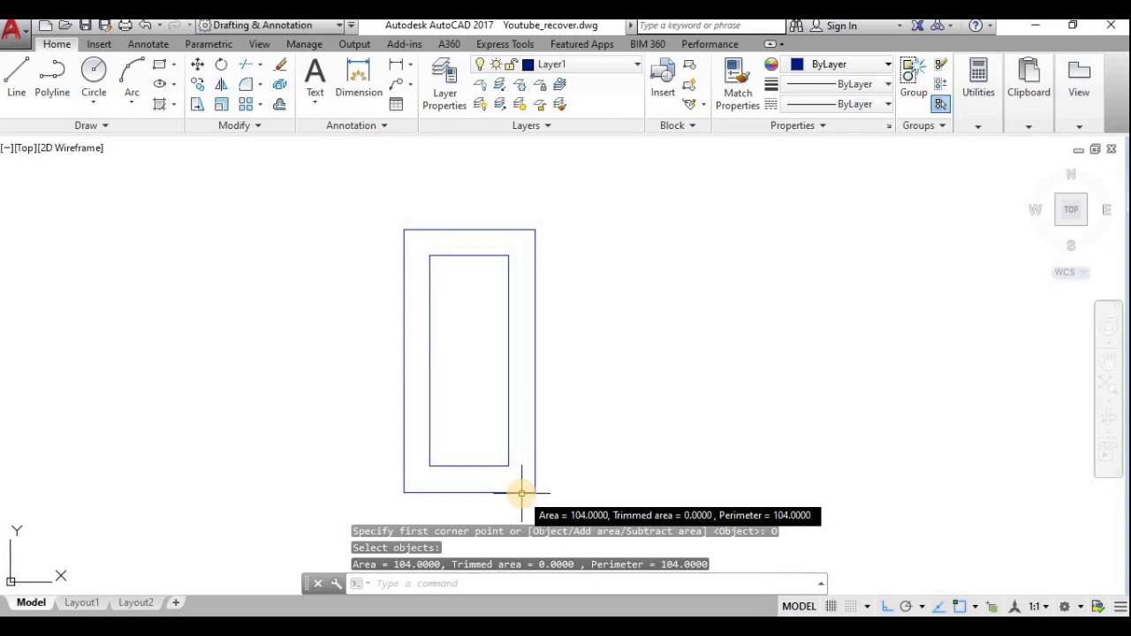
click(424, 572)
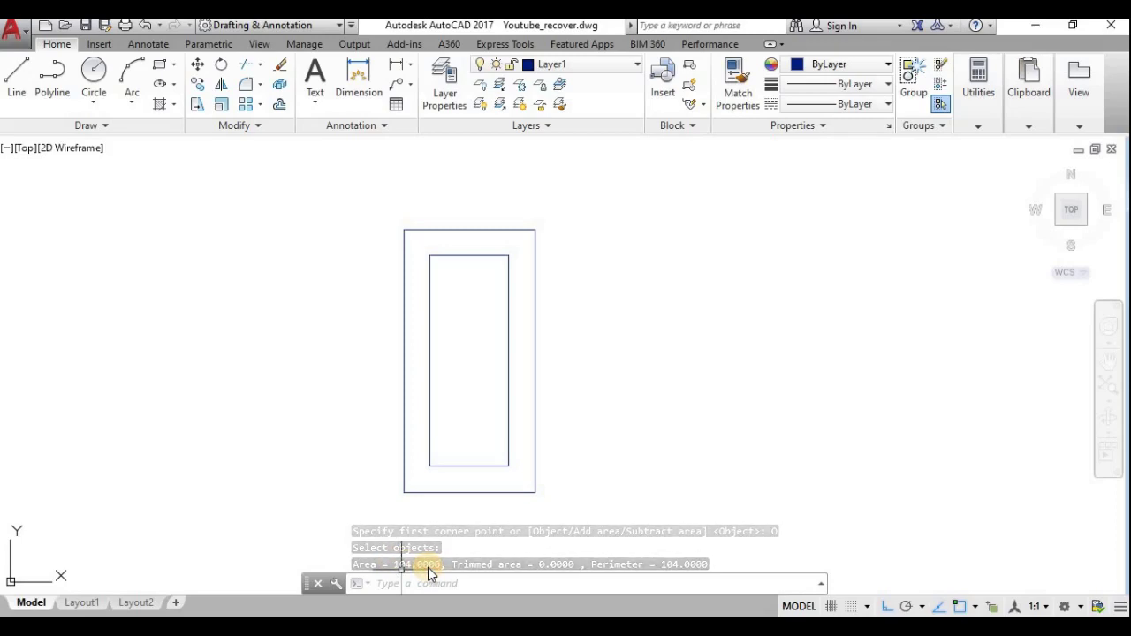
click(429, 584)
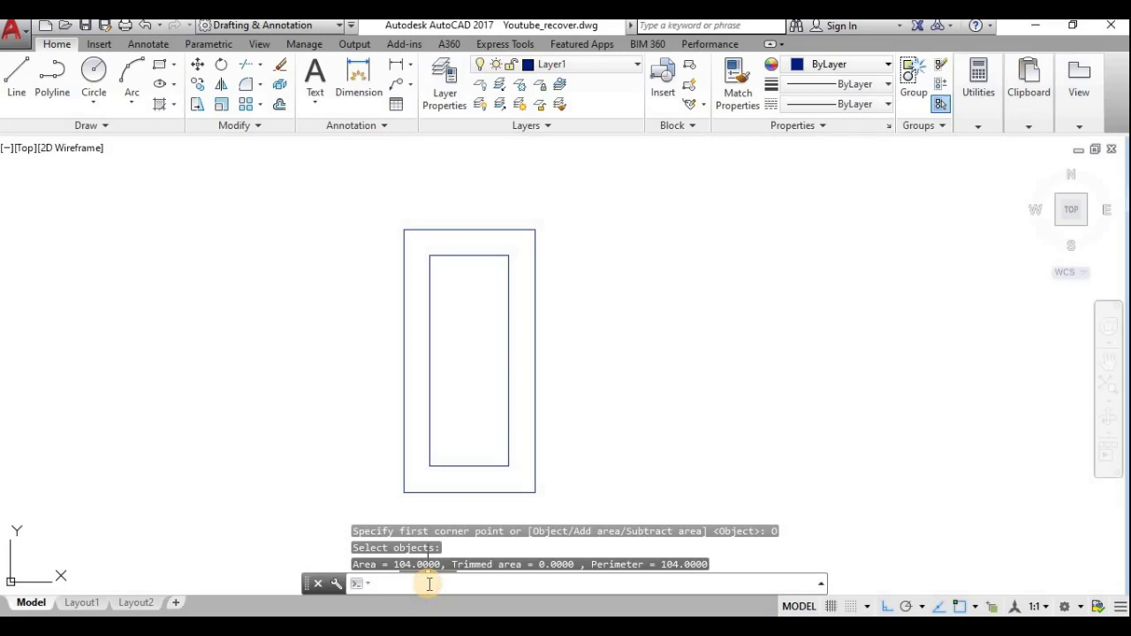
Step: List the region's properties, confirming area 104.0000 and perimeter 104.0000
text(LI)
key(Return)
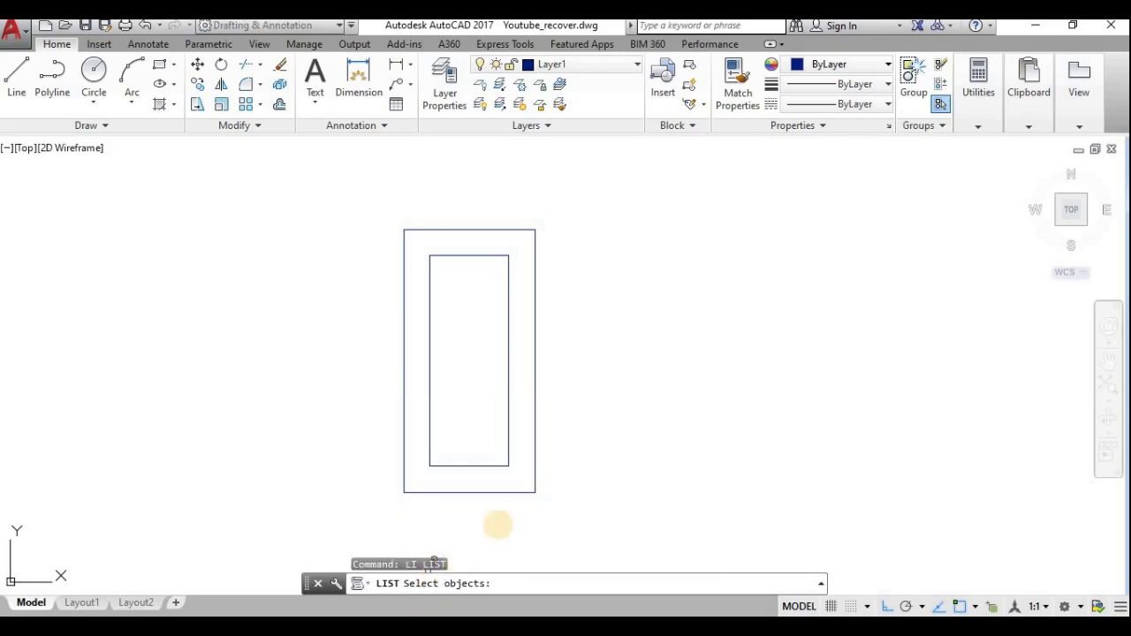
click(500, 492)
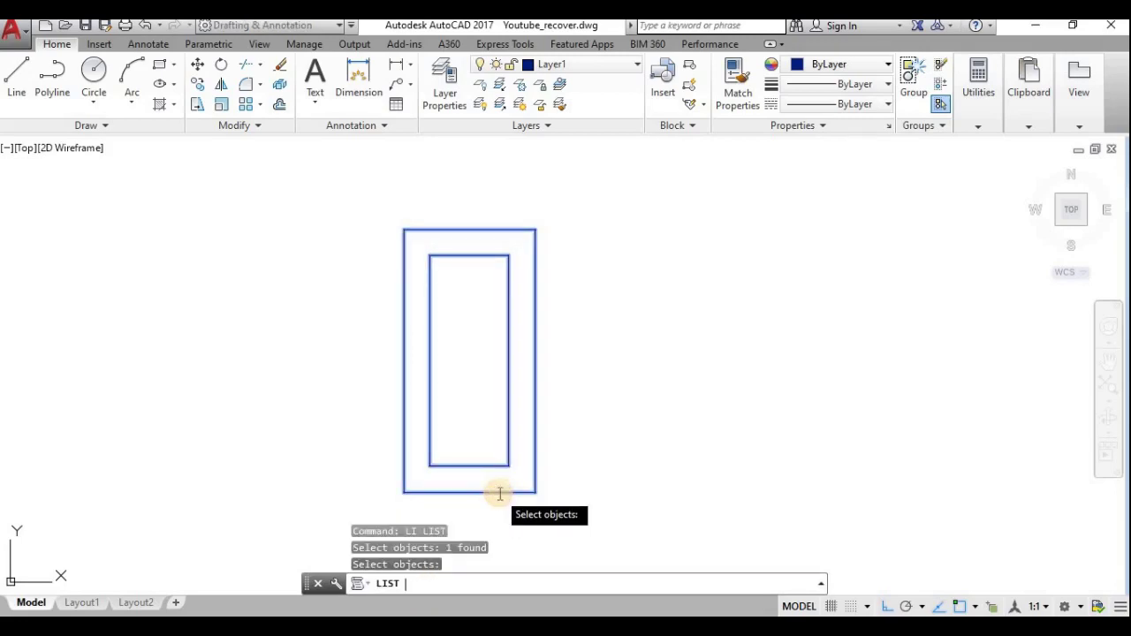
key(Return)
drag(551, 527, 605, 529)
click(616, 285)
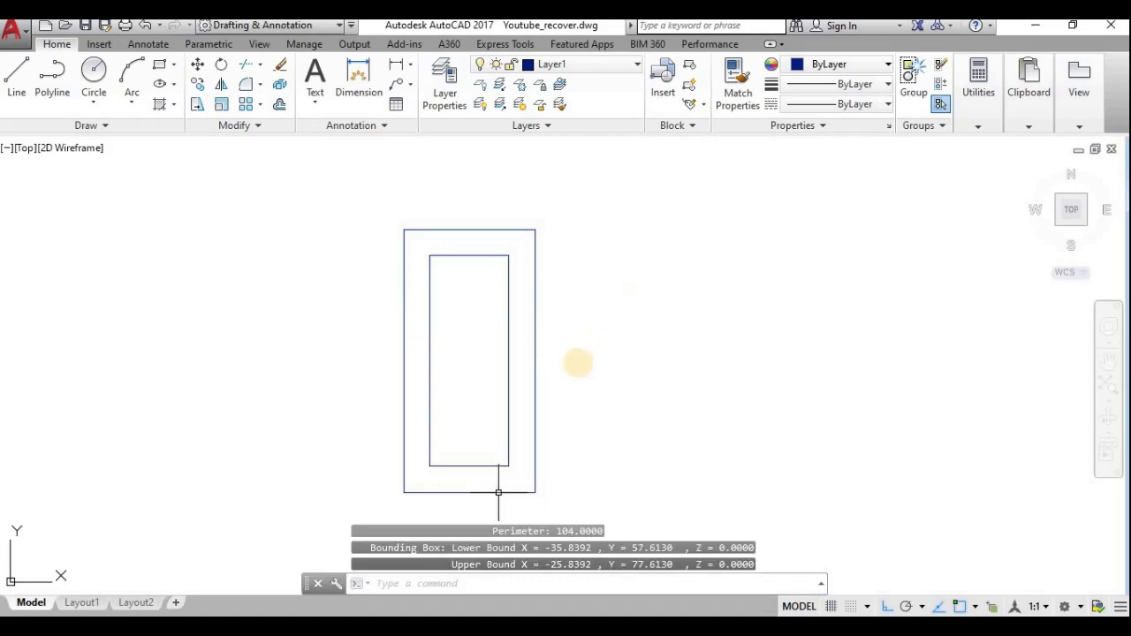